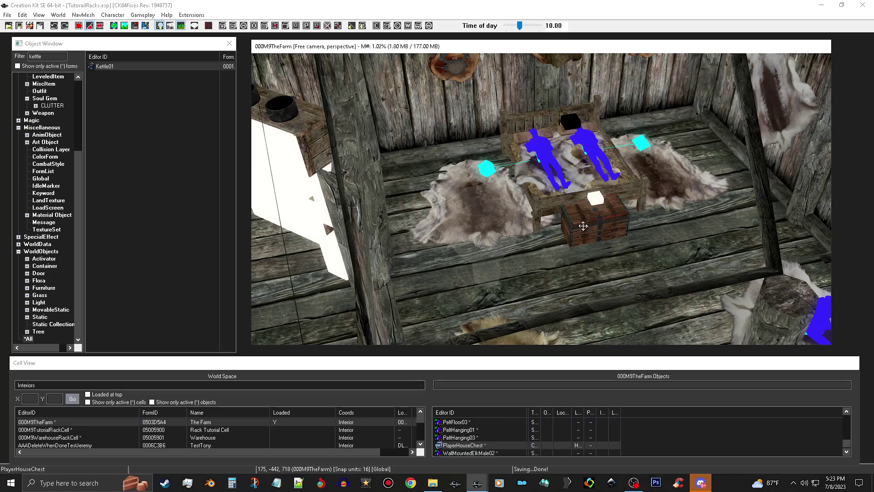
pyautogui.keyDown('shift'); pyautogui.moveTo(601, 241); pyautogui.dragTo(733, 250, button='middle'); pyautogui.keyUp('shift')
pyautogui.keyDown('shift'); pyautogui.moveTo(718, 204); pyautogui.dragTo(690, 259, button='middle'); pyautogui.keyUp('shift')
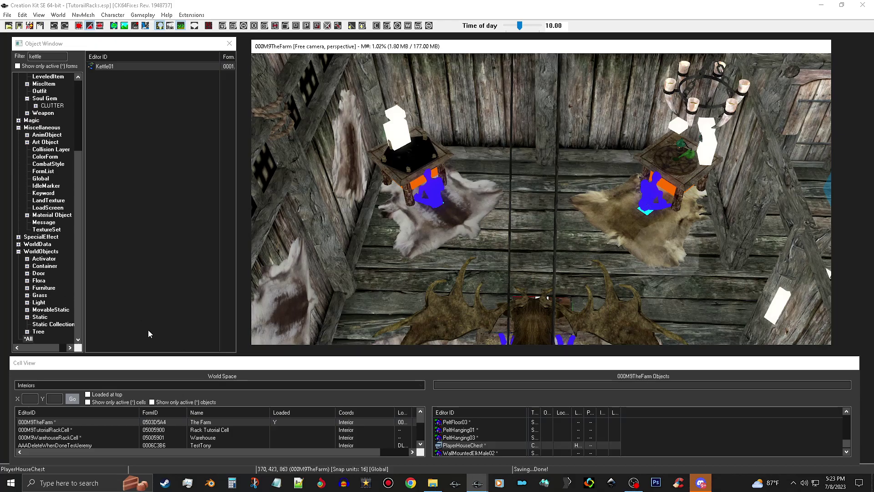
# List all Static world objects with the object filter cleared
pyautogui.click(41, 318)
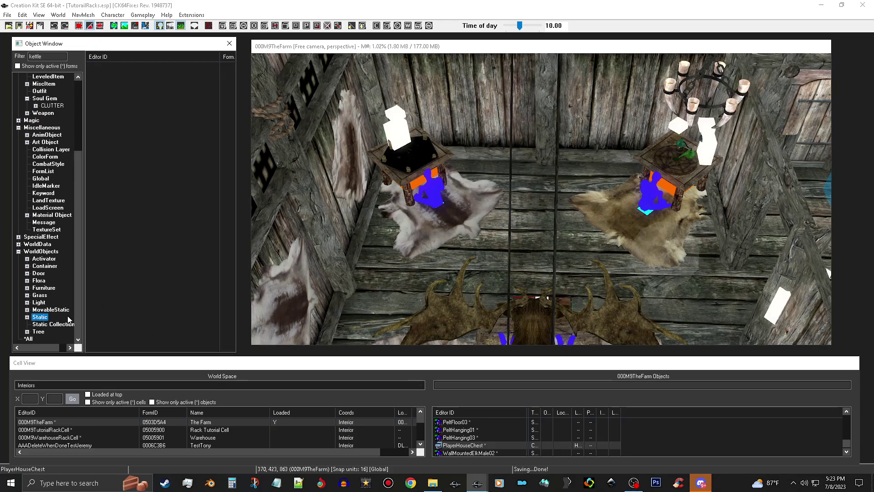
pyautogui.doubleClick(59, 54)
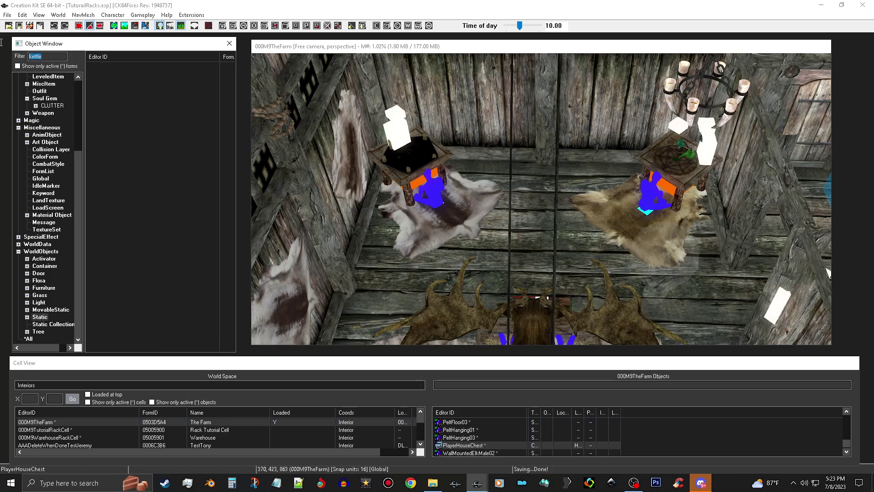
pyautogui.press('BackSpace')
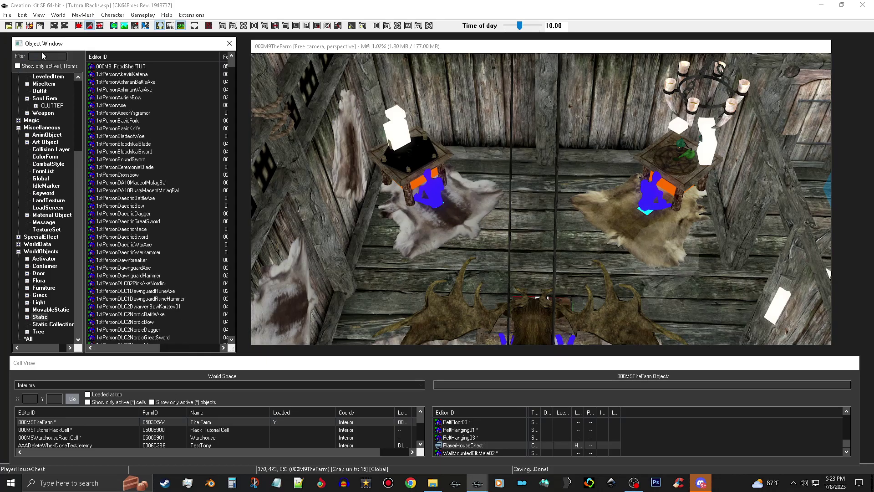
# Open the 000M9_FoodShelfTUT static and change its ID to 000M9_AlchemyBasket01TUT
pyautogui.doubleClick(138, 69)
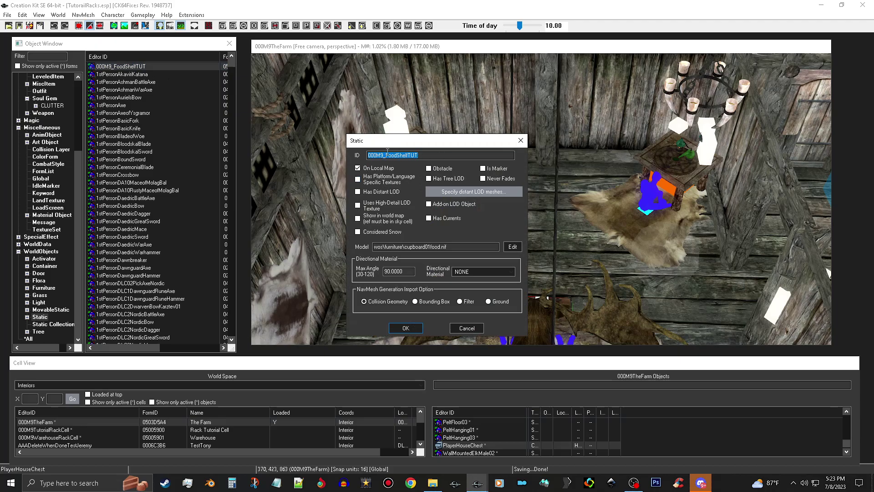
pyautogui.moveTo(386, 155); pyautogui.dragTo(449, 156)
pyautogui.write('AlchemyBasket01')
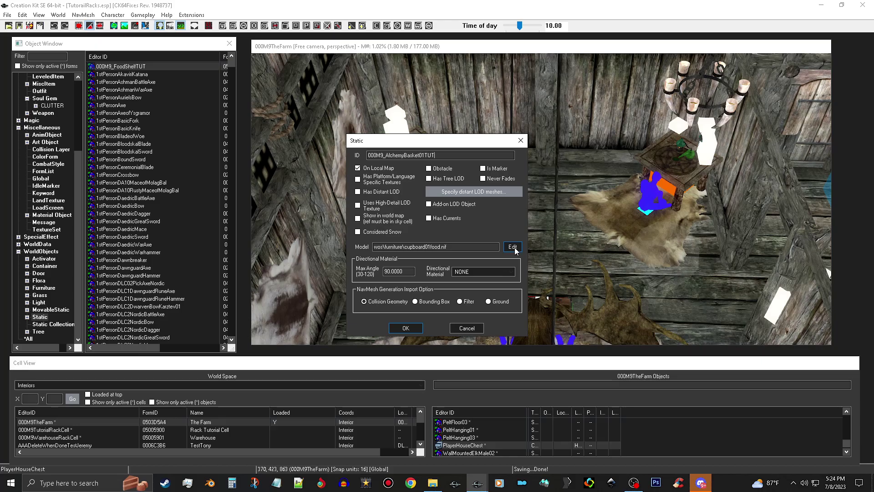
# Browse for a replacement model file in the Alchemy folder under AE Data, Meshes, WOS 2023, Clutter
pyautogui.click(512, 247)
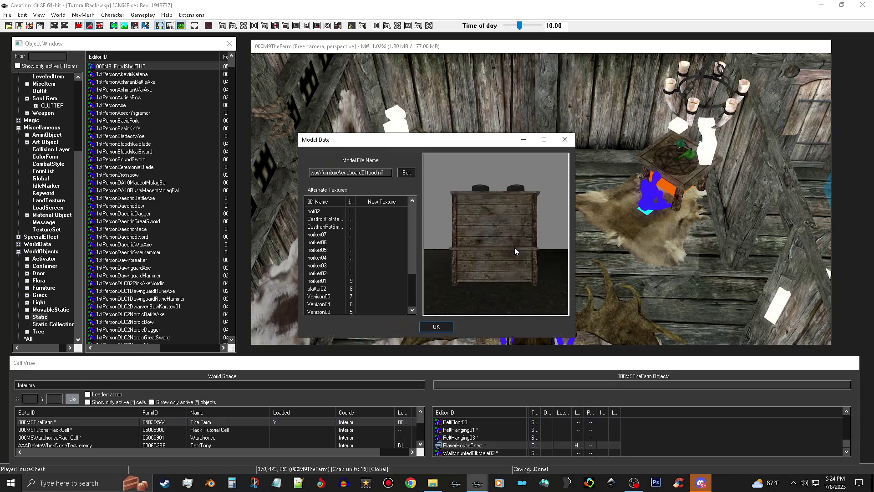
pyautogui.click(405, 175)
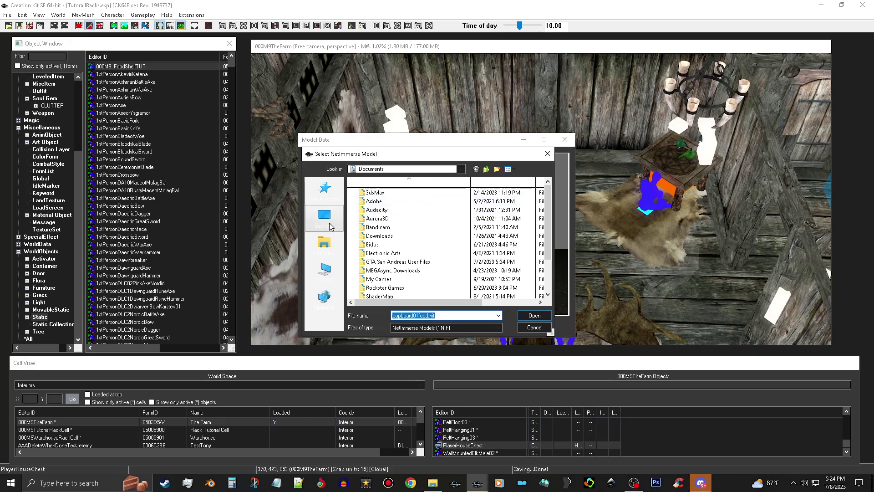
pyautogui.click(324, 217)
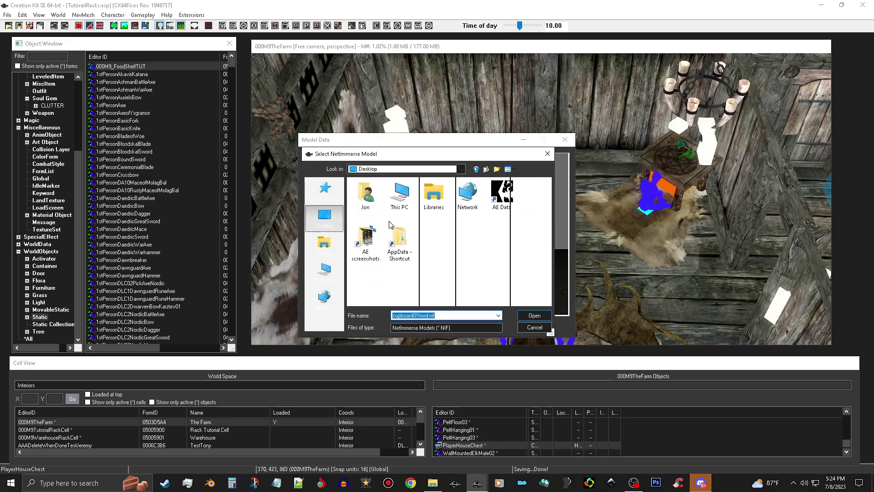
pyautogui.click(399, 193)
pyautogui.scroll(-2, 425, 225)
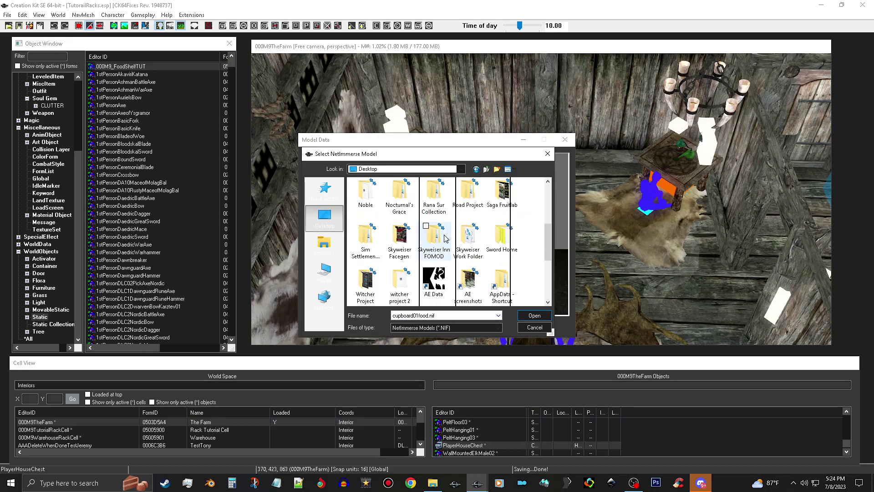
pyautogui.doubleClick(434, 280)
pyautogui.click(408, 264)
pyautogui.doubleClick(408, 263)
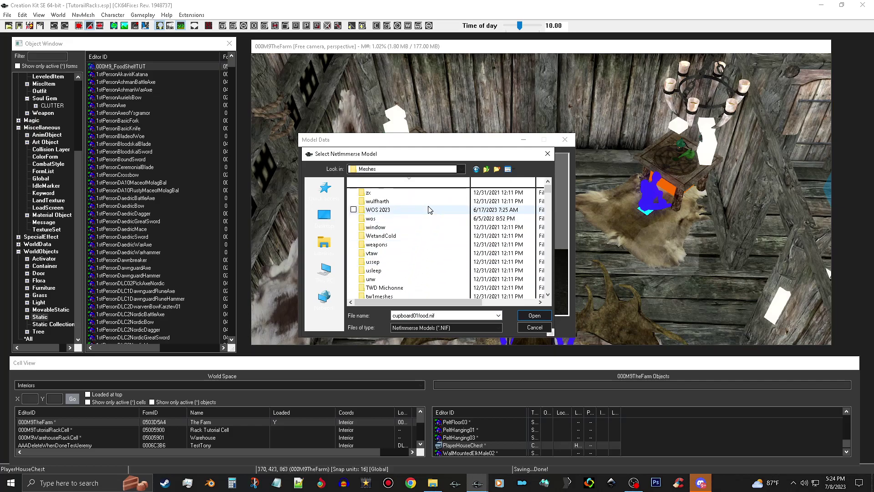
pyautogui.doubleClick(432, 211)
pyautogui.doubleClick(416, 218)
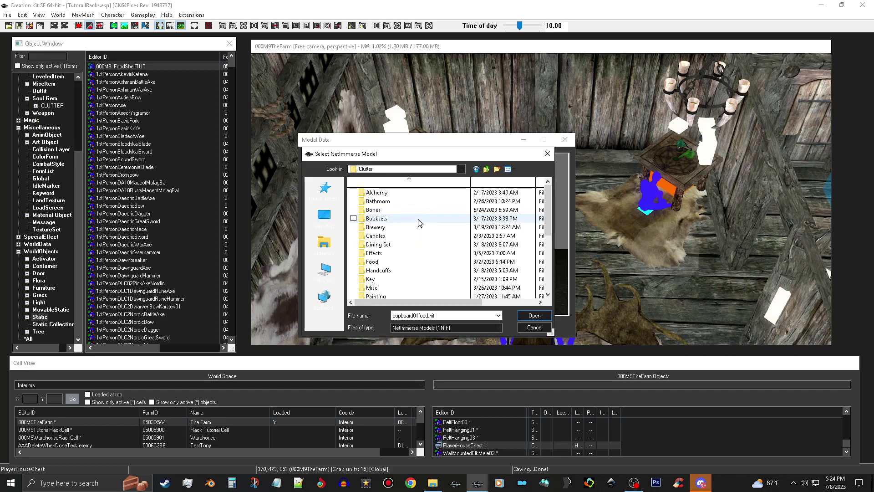
pyautogui.doubleClick(421, 193)
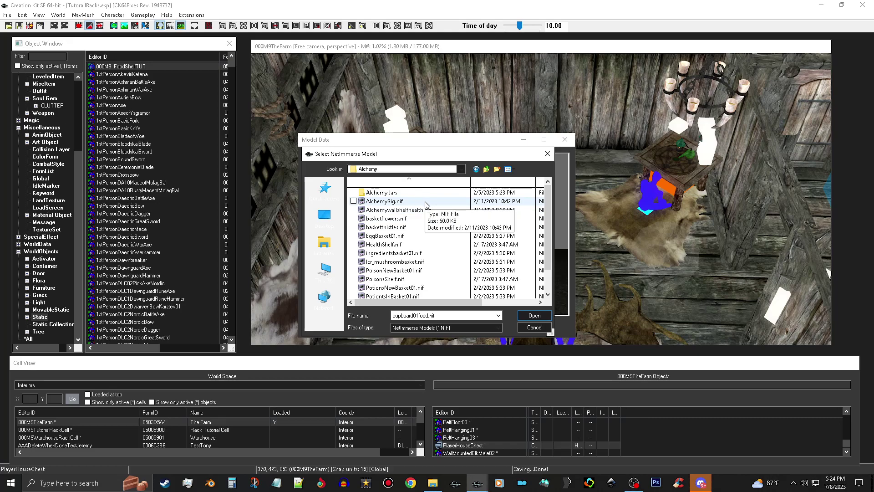
# Assign basketflowers.nif as the model and save the renamed static as a new form
pyautogui.click(426, 203)
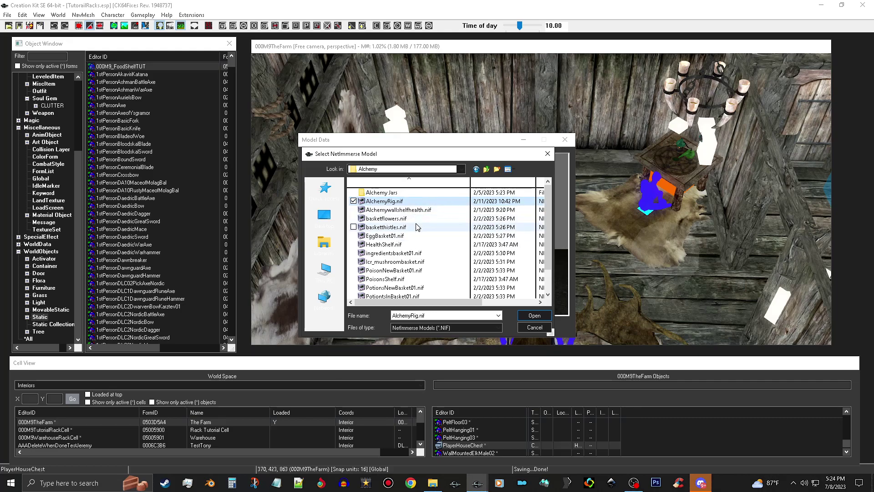
pyautogui.click(392, 219)
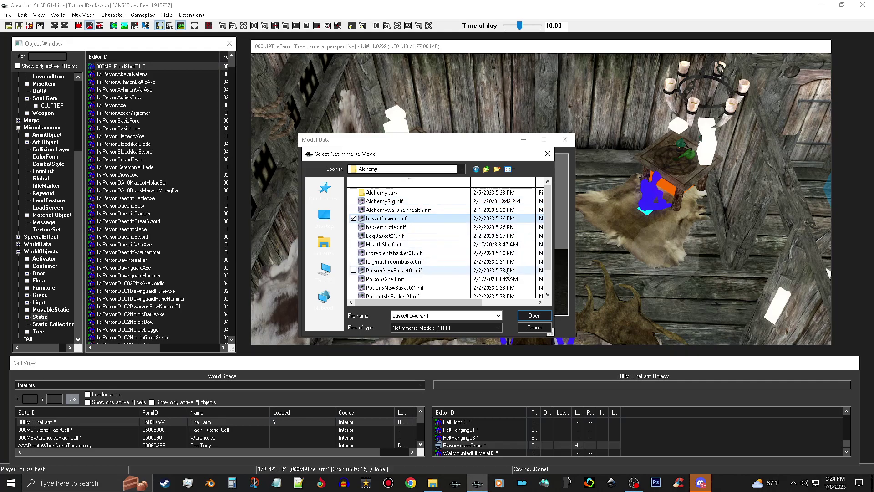
pyautogui.click(532, 317)
pyautogui.moveTo(480, 249); pyautogui.dragTo(442, 311, button='middle')
pyautogui.click(436, 327)
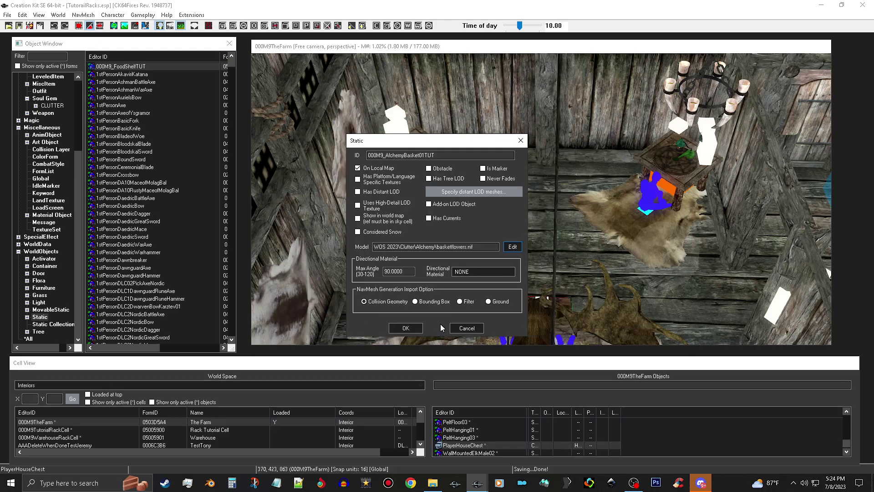
pyautogui.click(414, 331)
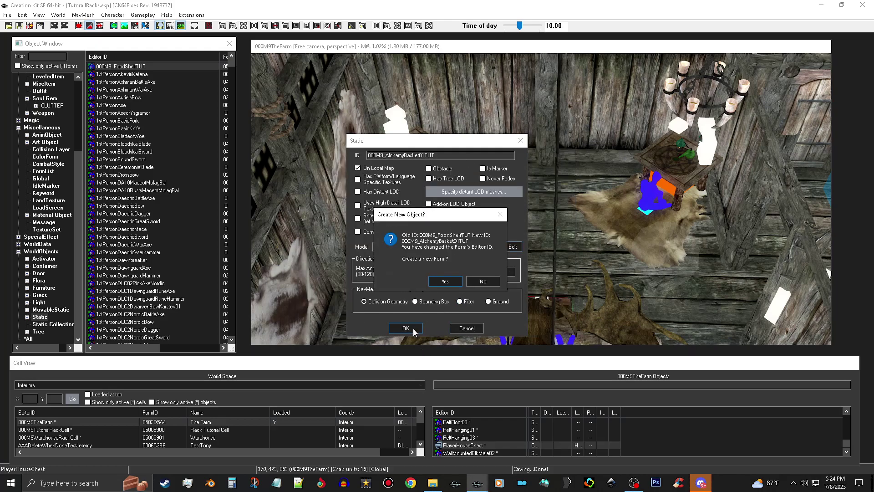
pyautogui.click(445, 282)
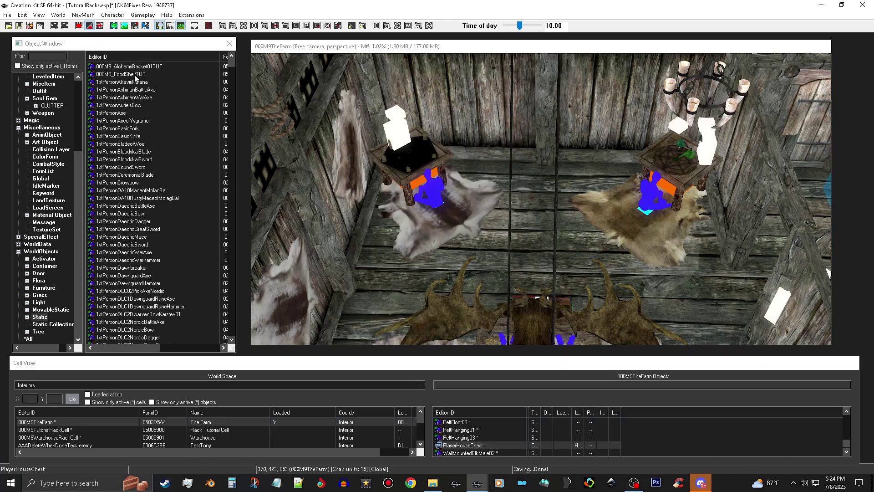
# Create a new form 000M9_AlchemyBasket02TUT from 000M9_AlchemyBasket01TUT, using basketthistles.nif as its model
pyautogui.doubleClick(149, 67)
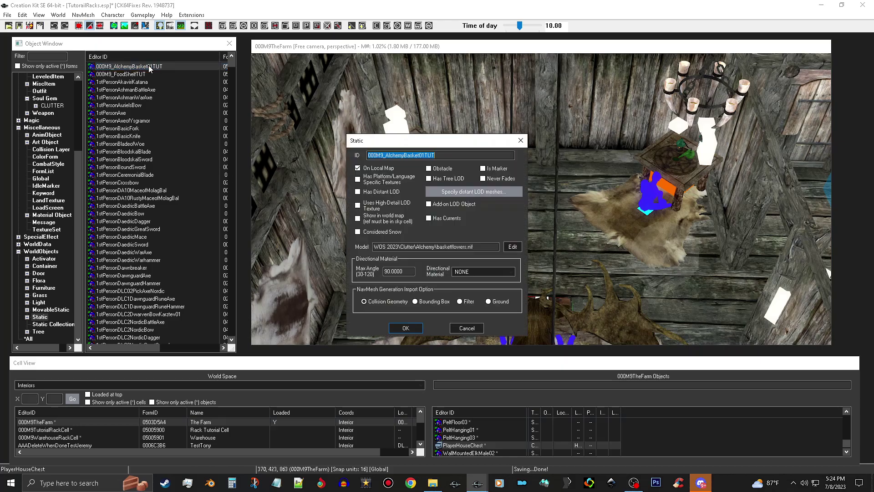
pyautogui.click(425, 156)
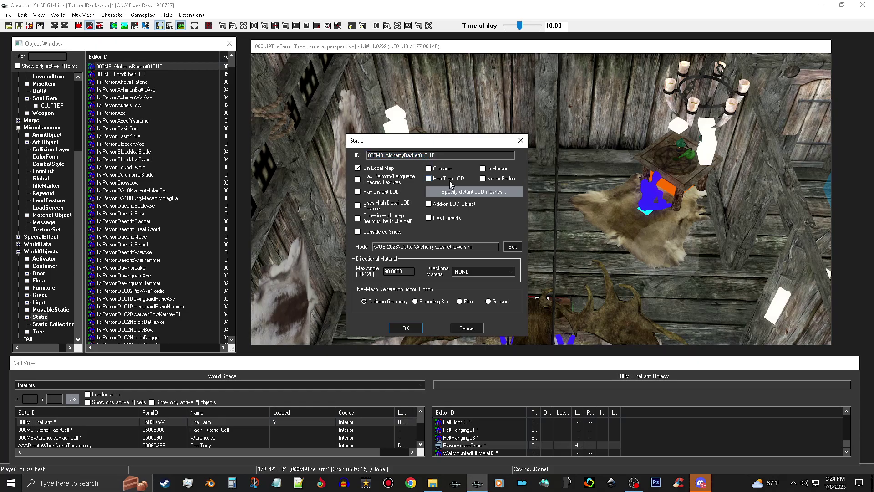
pyautogui.click(512, 246)
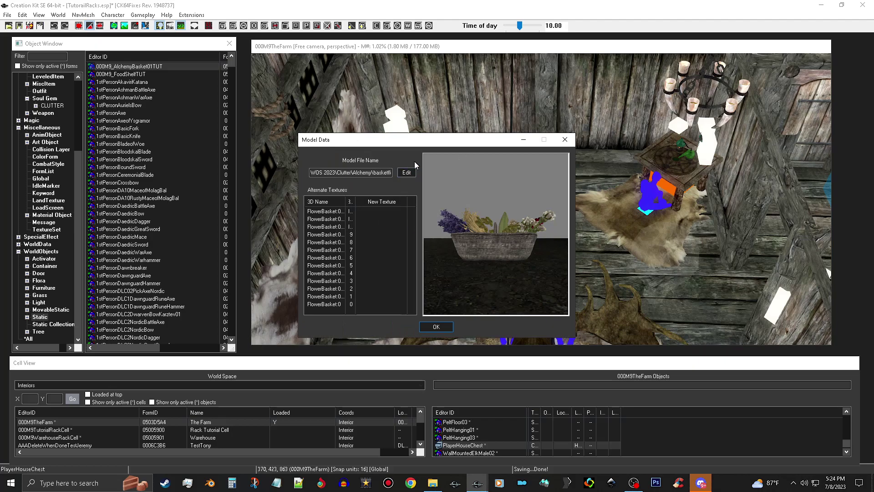
pyautogui.click(411, 174)
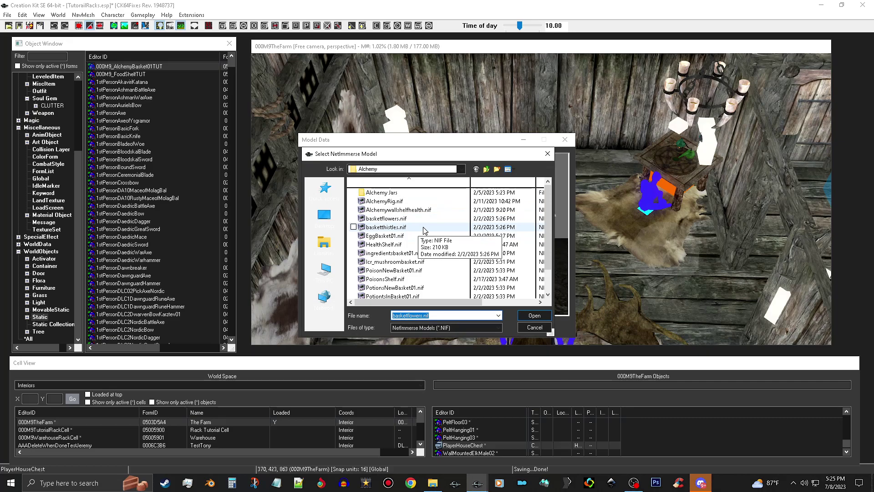
pyautogui.click(421, 229)
pyautogui.click(535, 316)
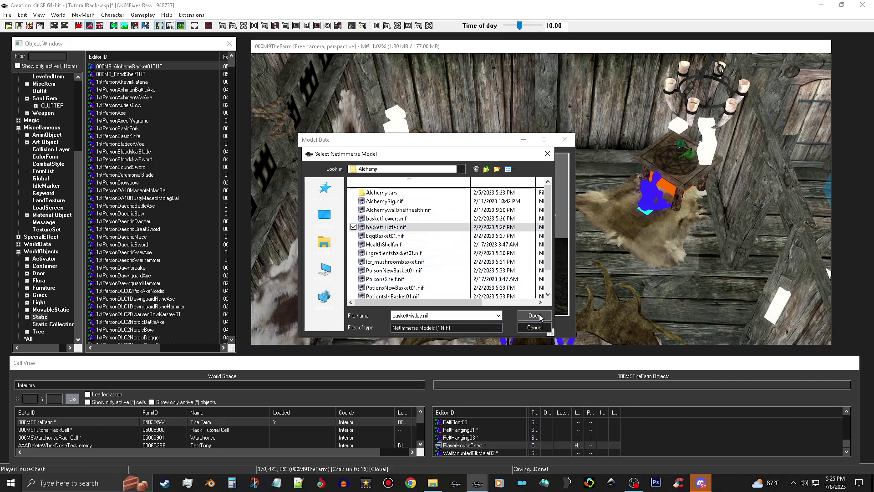
pyautogui.moveTo(477, 223); pyautogui.dragTo(491, 301)
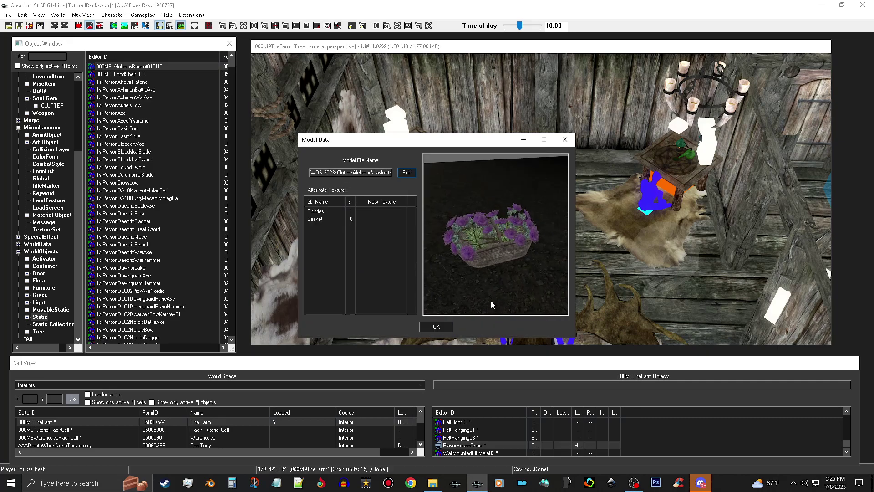
pyautogui.click(437, 327)
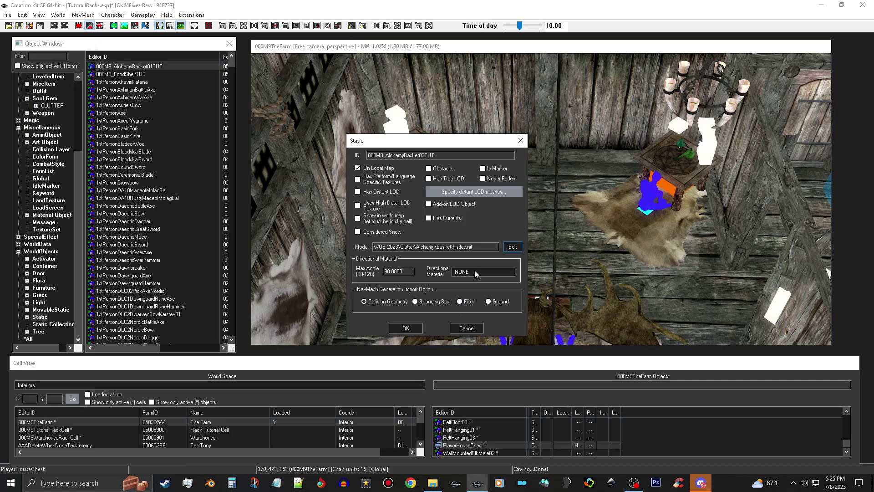
pyautogui.click(406, 328)
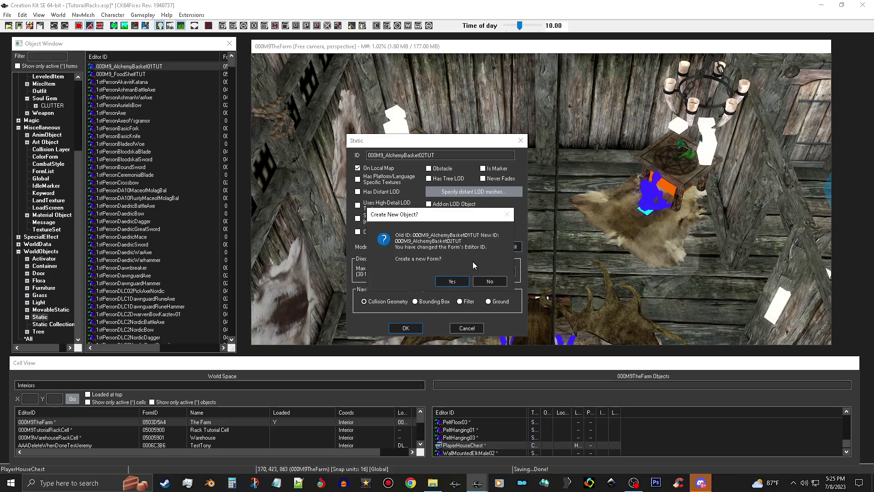
pyautogui.click(455, 282)
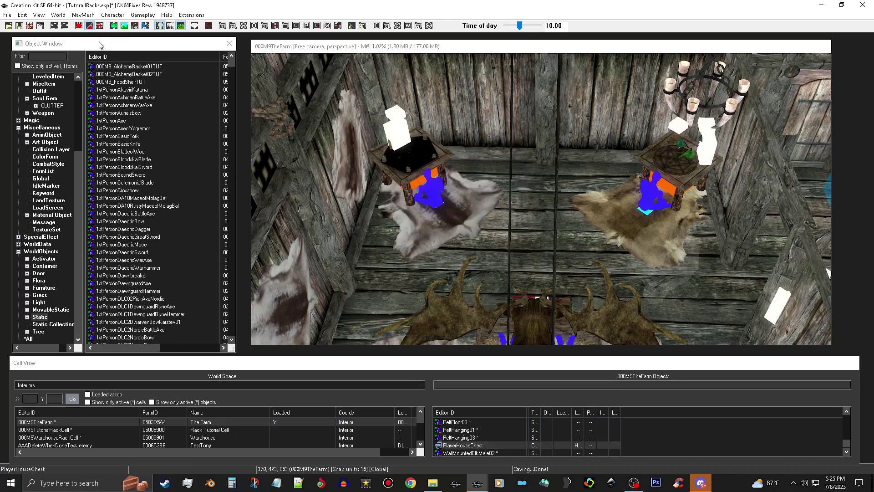
# Create a new form 000M9_AlchemyBasket03TUT from 000M9_AlchemyBasket02TUT, using ingredientsbasket01.nif as its model
pyautogui.doubleClick(156, 74)
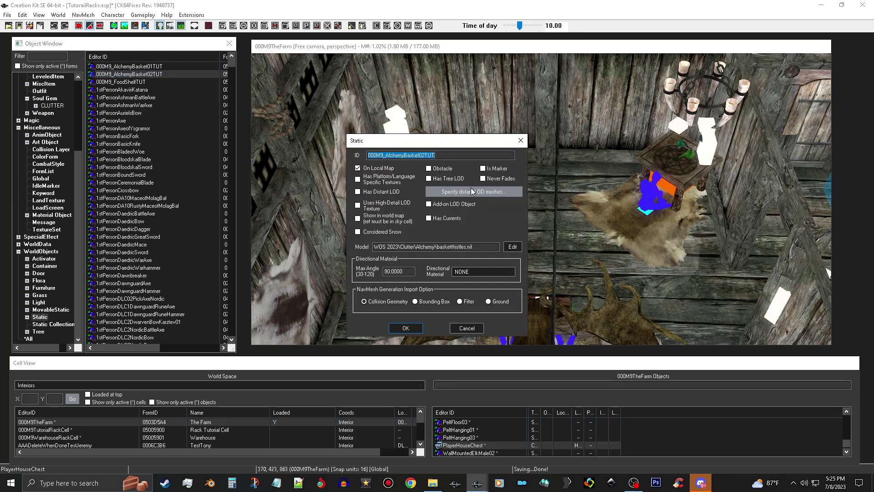
pyautogui.click(426, 156)
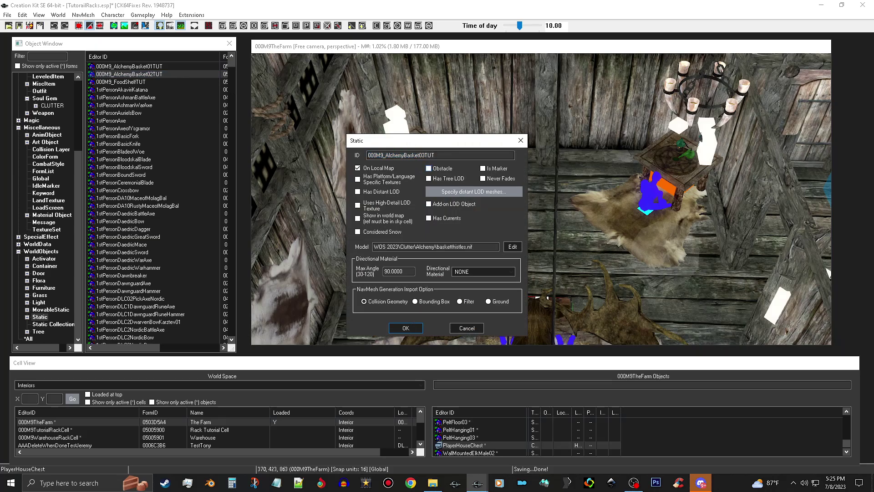
pyautogui.click(513, 247)
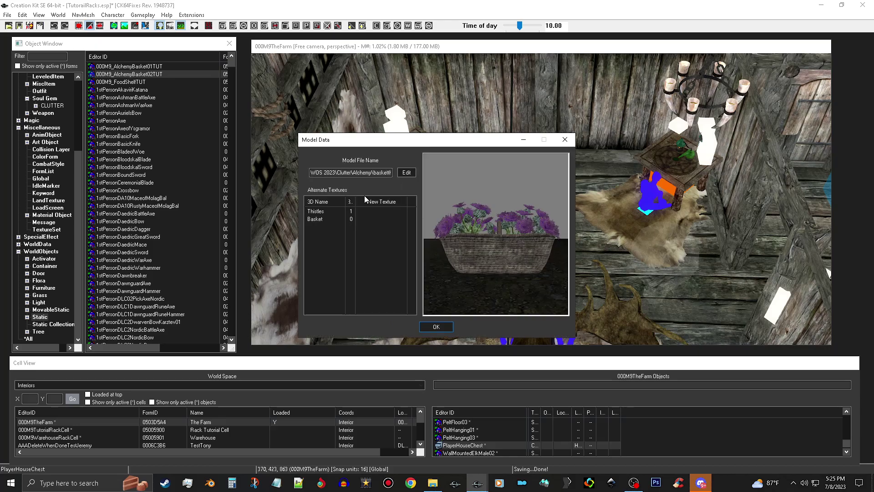
pyautogui.click(407, 172)
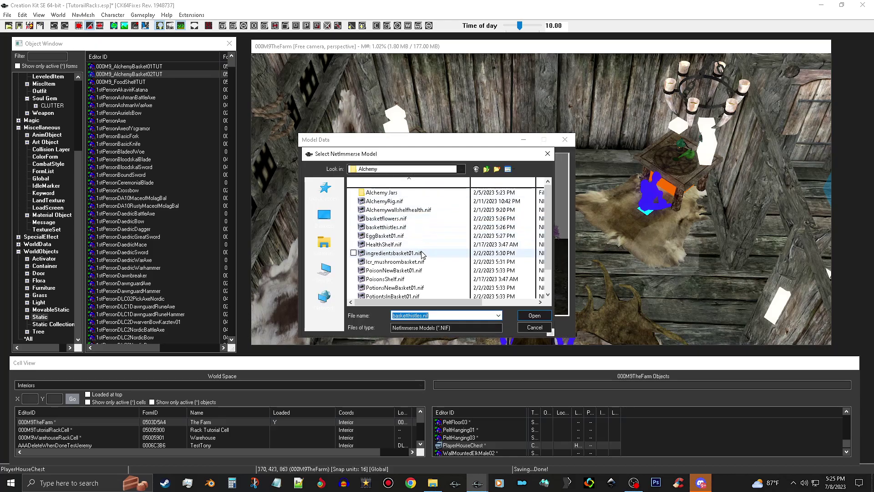
pyautogui.click(435, 280)
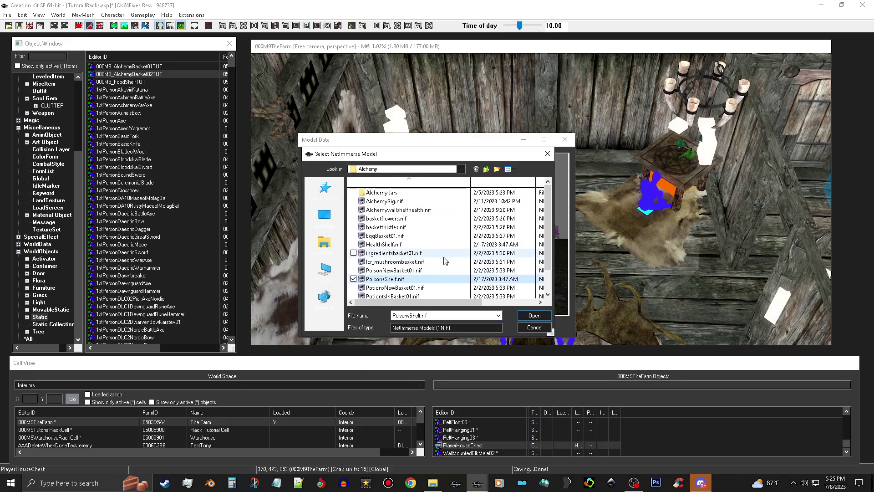
pyautogui.click(449, 263)
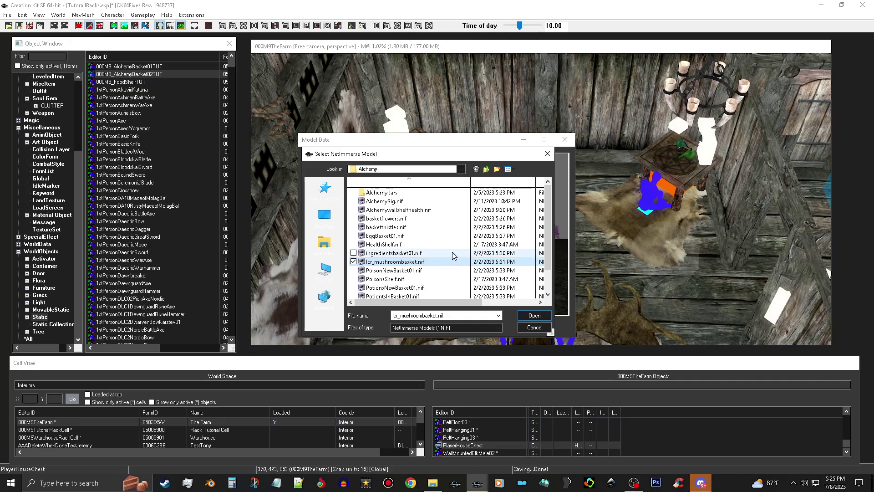
pyautogui.click(452, 253)
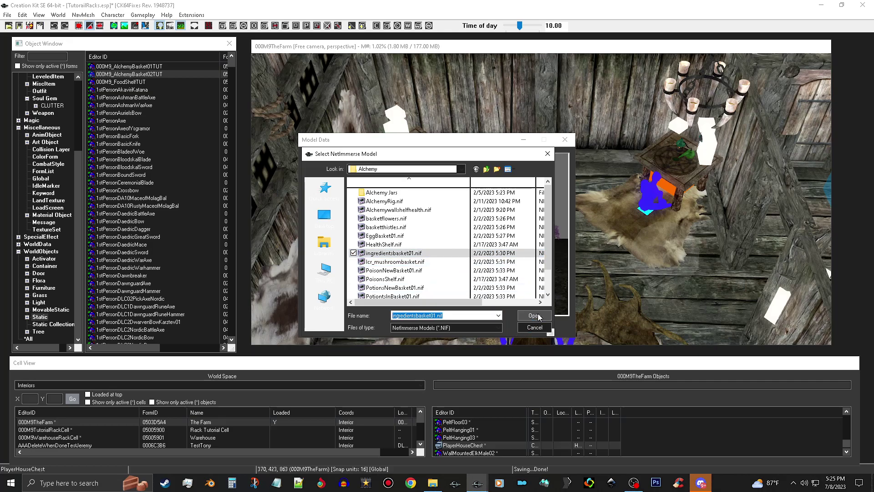
pyautogui.click(537, 316)
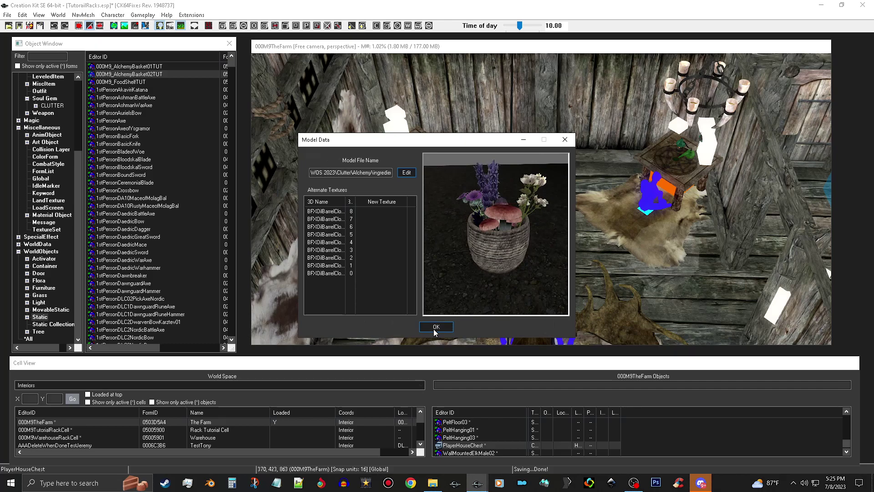
pyautogui.click(446, 328)
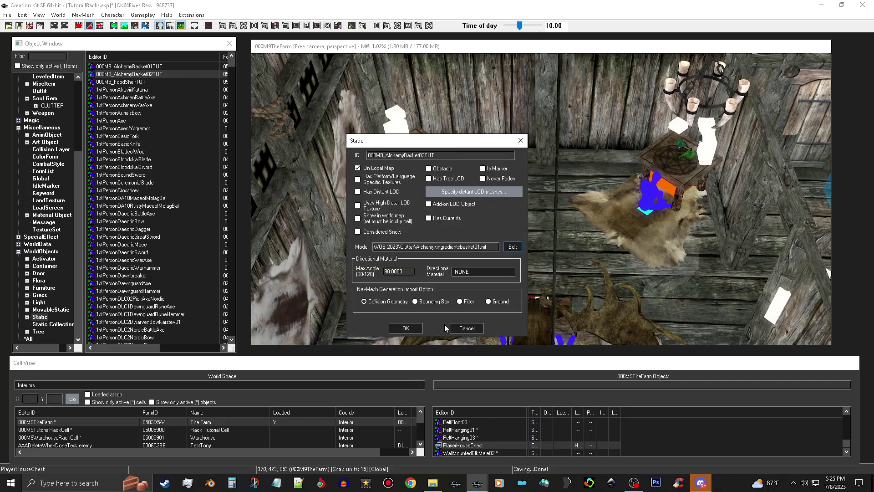
pyautogui.click(406, 328)
pyautogui.click(453, 281)
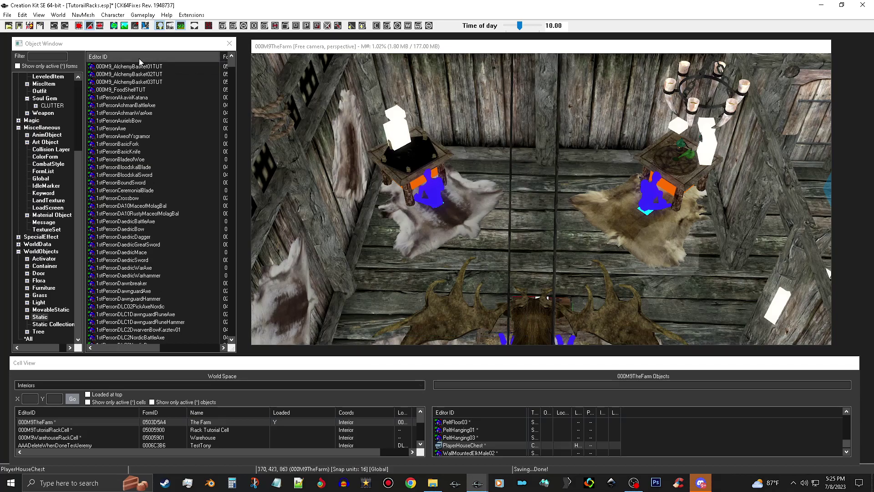
# Place a 000M9_AlchemyBasket01TUT basket on the farm interior's floor between the two pelts
pyautogui.click(158, 69)
pyautogui.moveTo(149, 69); pyautogui.dragTo(587, 237)
pyautogui.scroll(3, 595, 238)
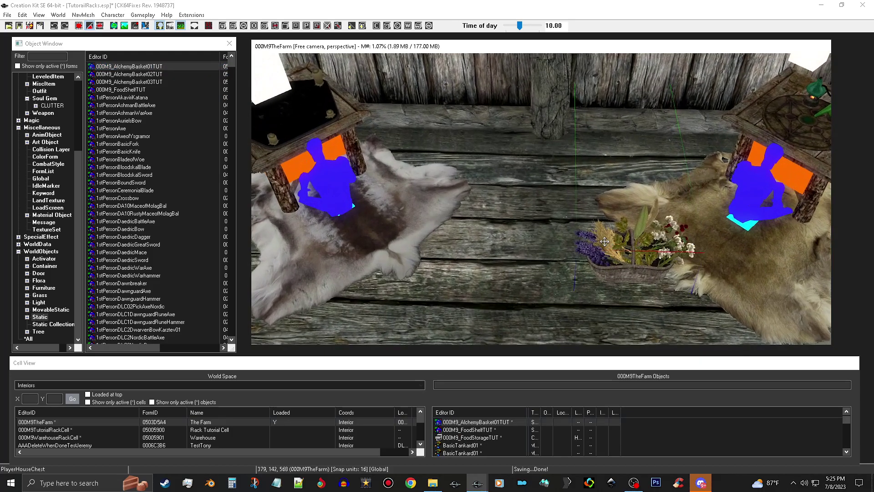
pyautogui.scroll(3, 604, 241)
pyautogui.moveTo(575, 245); pyautogui.dragTo(552, 231, button='middle')
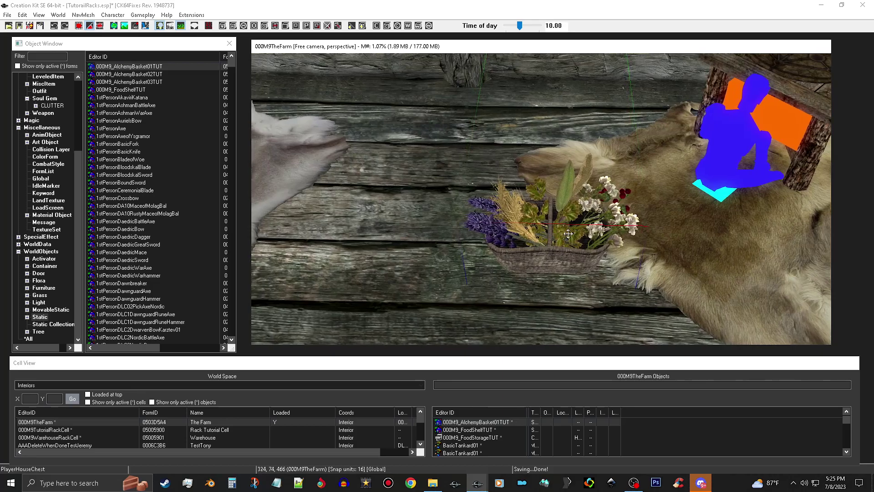
pyautogui.moveTo(568, 234); pyautogui.dragTo(573, 234)
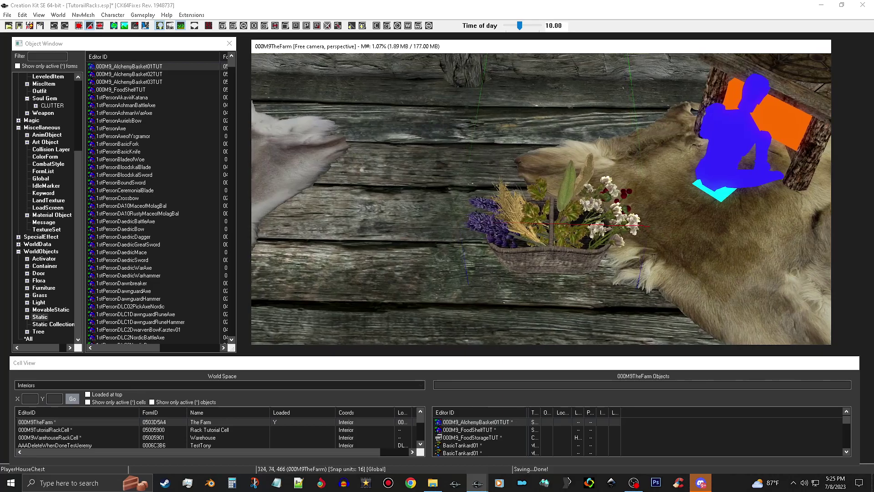
# Enable Don't Havok Settle on the placed flower basket's reference
pyautogui.doubleClick(563, 238)
pyautogui.click(493, 324)
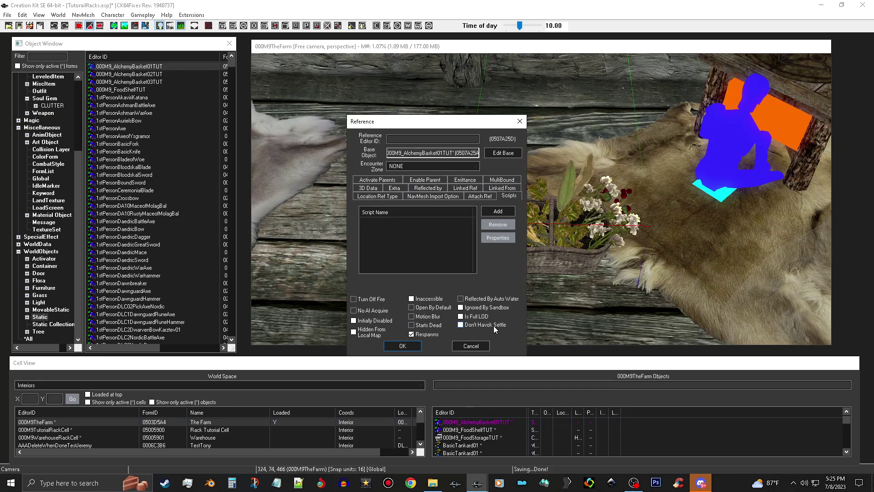
pyautogui.click(410, 348)
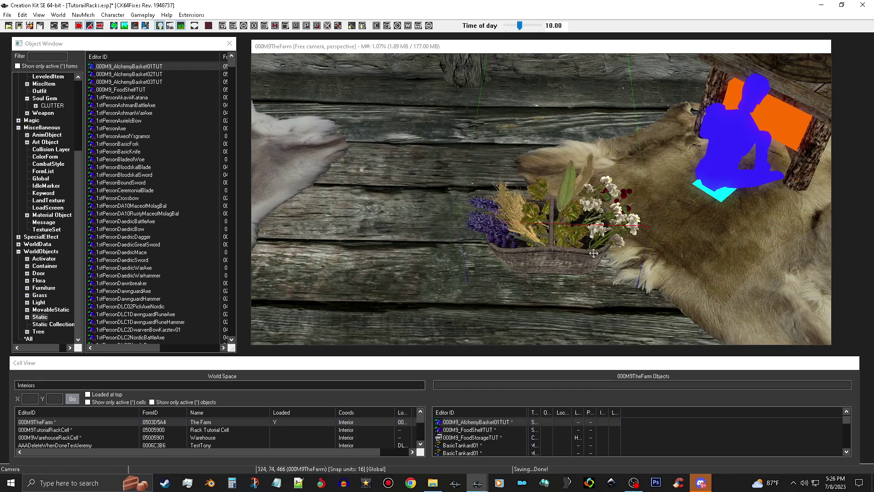
# Move the flower basket beside the alchemy table's legs and rotate it so its narrow end faces the room
pyautogui.moveTo(553, 241); pyautogui.dragTo(586, 153)
pyautogui.keyDown('shift'); pyautogui.moveTo(597, 148); pyautogui.dragTo(636, 173, button='middle'); pyautogui.keyUp('shift')
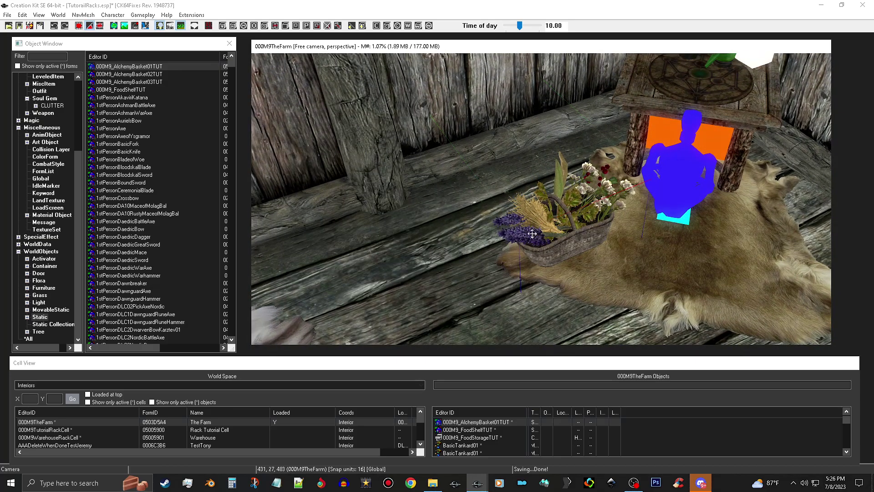
pyautogui.moveTo(537, 236); pyautogui.dragTo(564, 158)
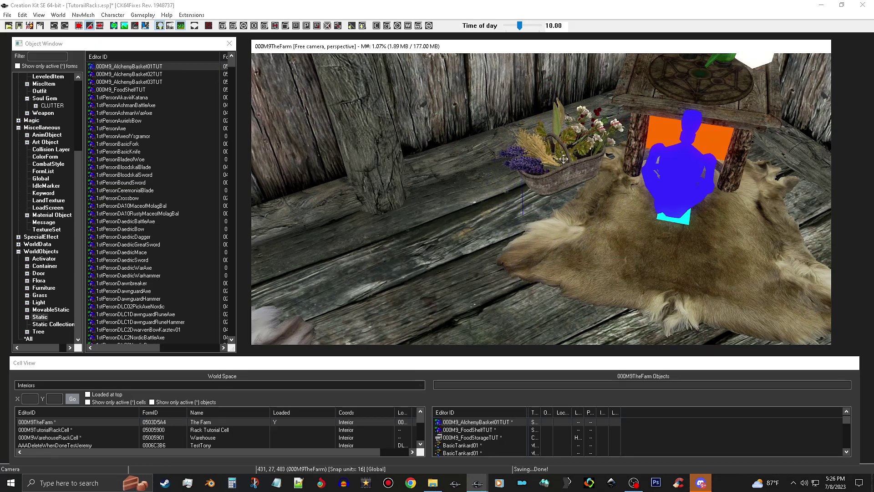
pyautogui.moveTo(564, 159); pyautogui.dragTo(572, 155, button='right')
pyautogui.moveTo(572, 155); pyautogui.dragTo(604, 134)
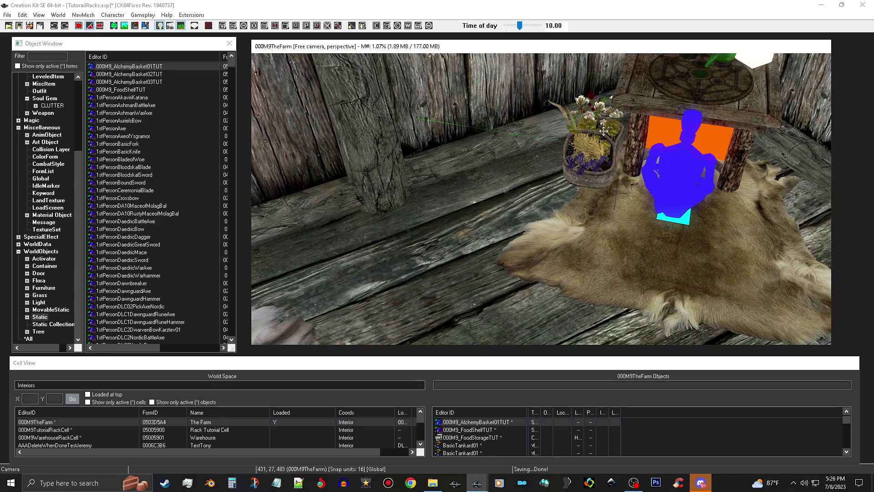
# Duplicate the flower basket to the opposite side of the alchemy table and check the copy's reference settings
pyautogui.rightClick(604, 134)
pyautogui.click(647, 220)
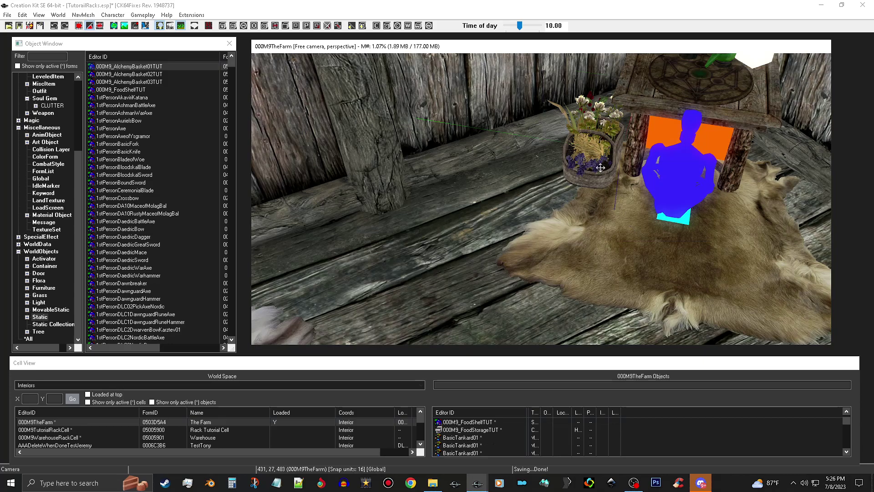
pyautogui.moveTo(578, 135); pyautogui.dragTo(765, 223)
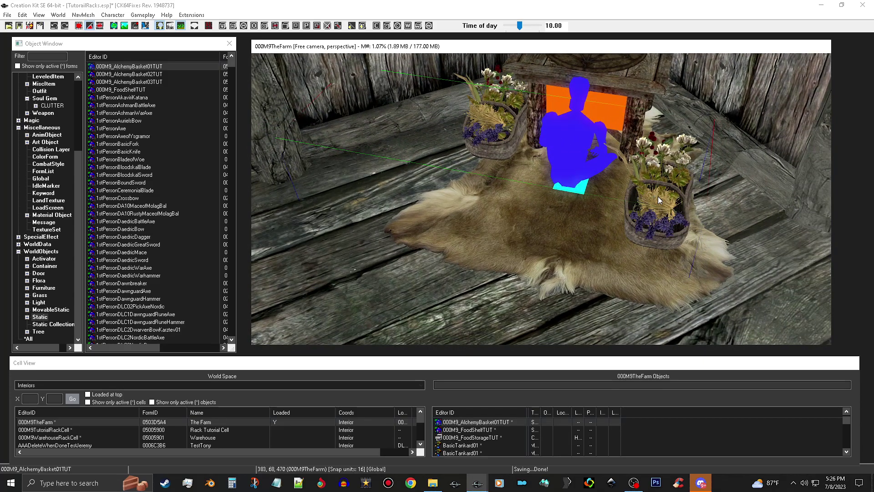
pyautogui.doubleClick(657, 195)
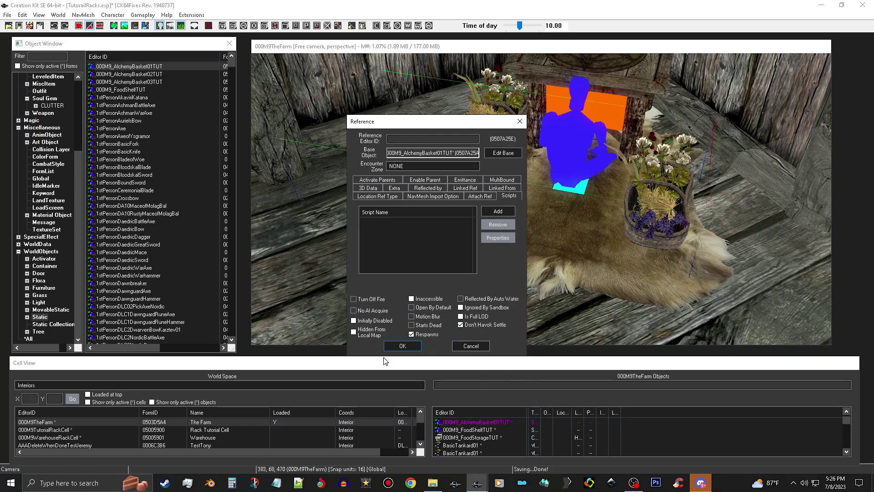
pyautogui.click(408, 345)
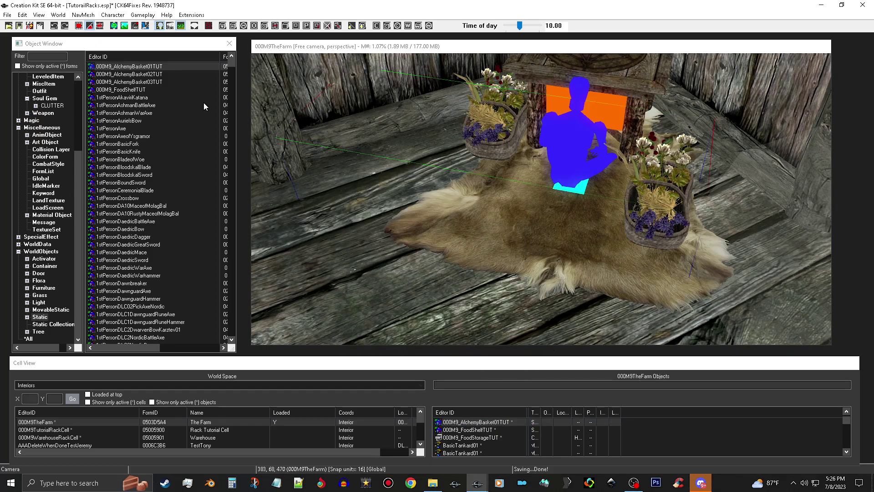
# Swap the selected copy for 000M9_AlchemyBasket02TUT with Search & Replace, and move it up against the alchemy table
pyautogui.click(20, 16)
pyautogui.click(82, 102)
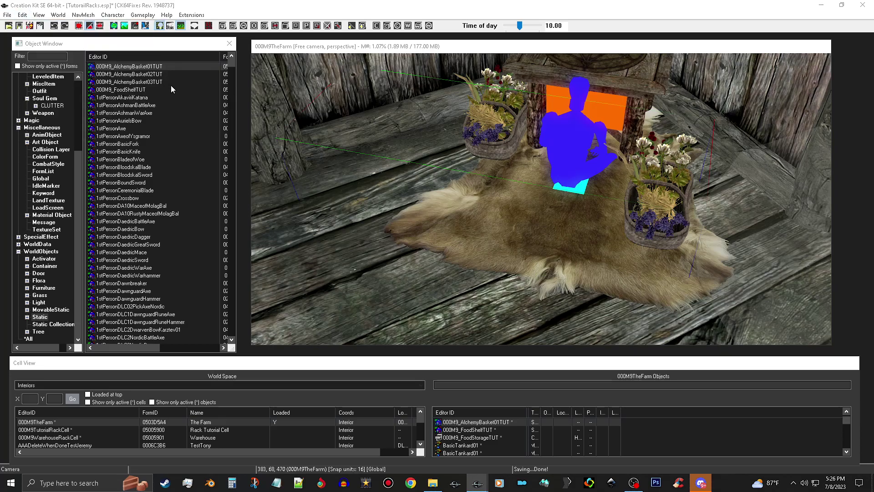
pyautogui.click(71, 112)
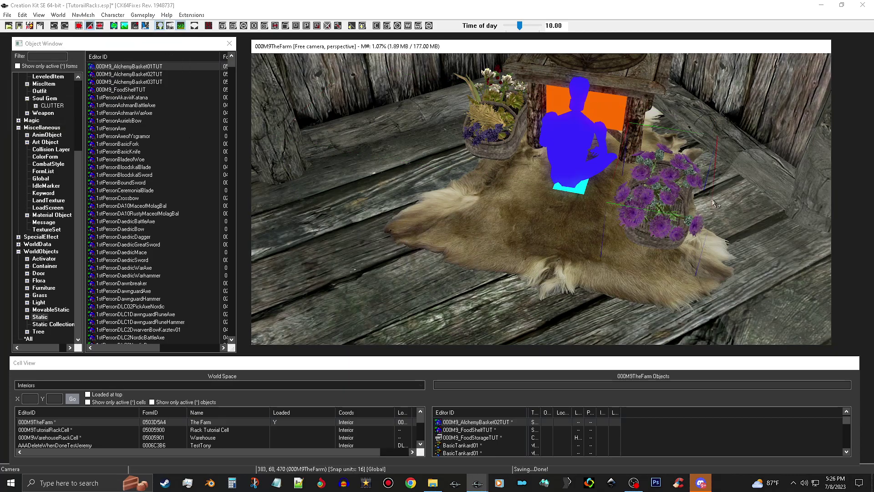
pyautogui.moveTo(675, 201); pyautogui.dragTo(699, 155)
pyautogui.keyDown('shift'); pyautogui.moveTo(685, 134); pyautogui.dragTo(634, 155, button='middle'); pyautogui.keyUp('shift')
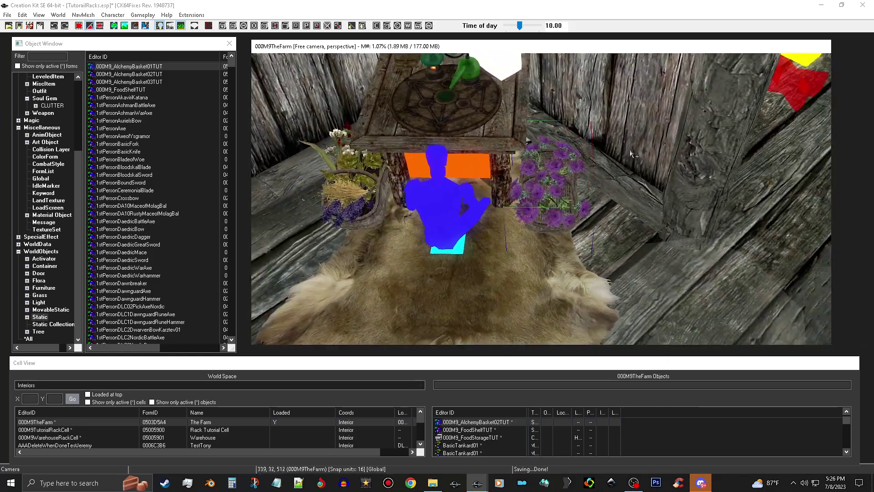
# Duplicate the thistle basket and place the copy diagonally in front of the original, toward the wall
pyautogui.rightClick(554, 177)
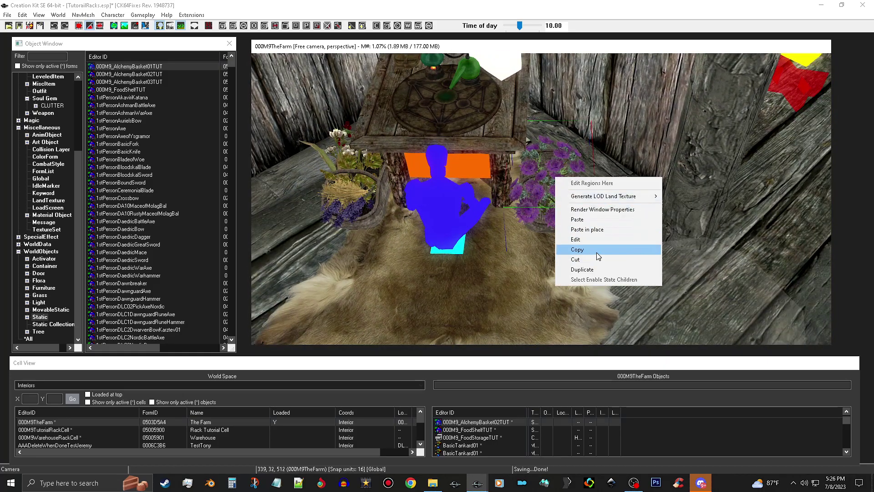
pyautogui.click(616, 269)
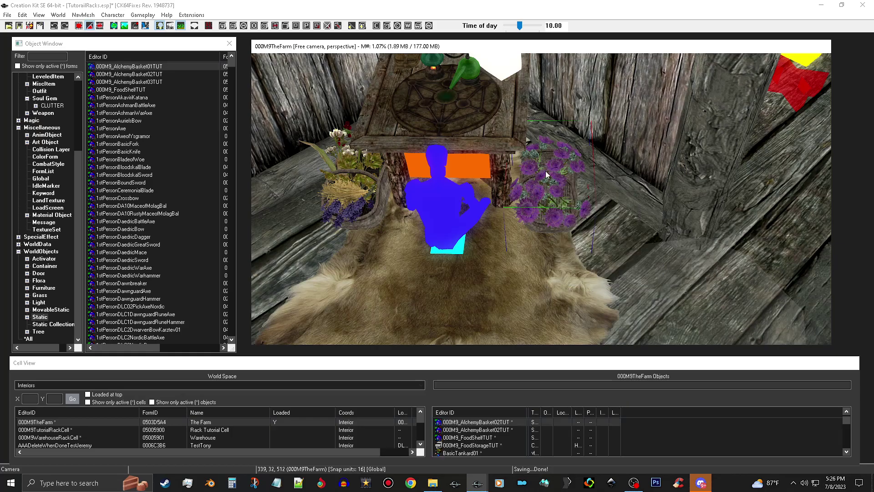
pyautogui.moveTo(604, 213); pyautogui.dragTo(610, 216)
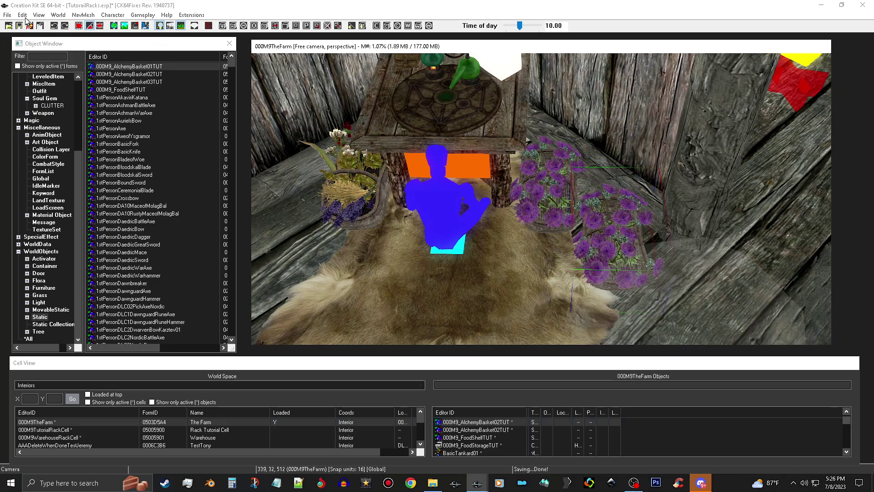
# Replace 000M9_AlchemyBasket02TUT with 000M9_AlchemyBasket03TUT for the selection only, and reposition the ingredients basket next to the thistle basket
pyautogui.click(22, 14)
pyautogui.click(109, 99)
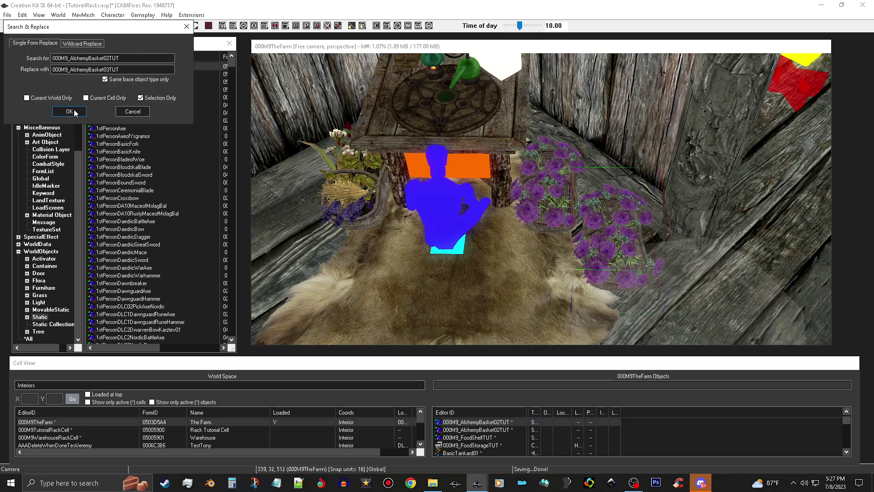
pyautogui.click(67, 112)
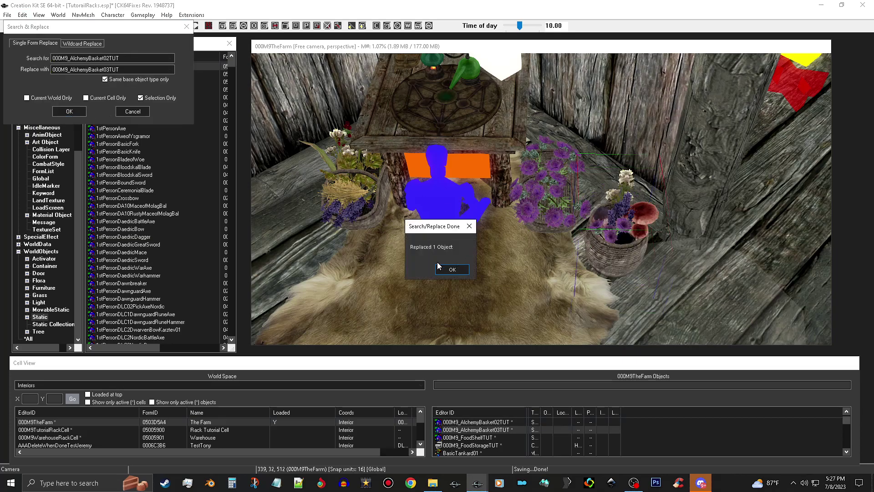
pyautogui.click(451, 270)
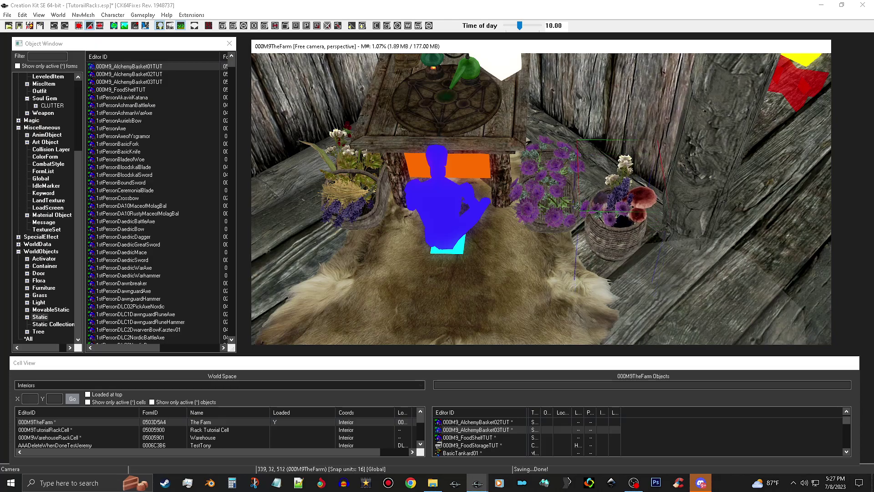
pyautogui.moveTo(615, 230); pyautogui.dragTo(624, 227)
pyautogui.keyDown('shift'); pyautogui.moveTo(636, 217); pyautogui.dragTo(607, 211, button='middle'); pyautogui.keyUp('shift')
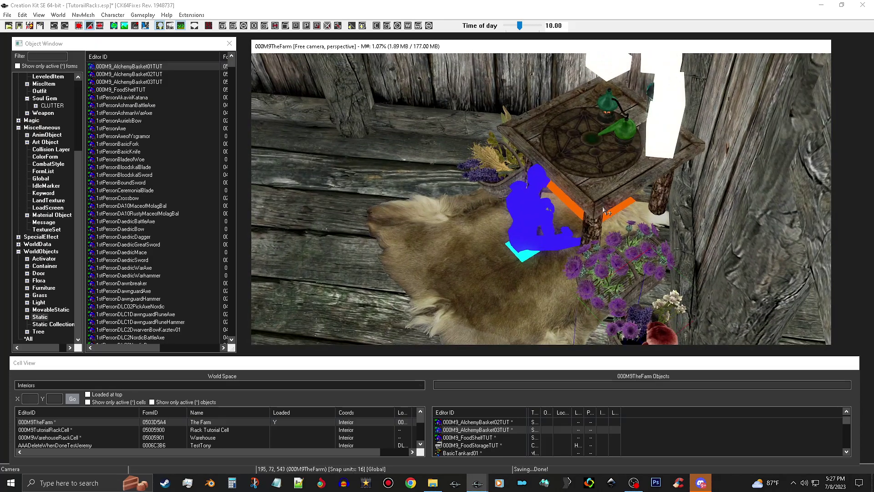
# Open the 000M9_AlchemyBasket01TUT static for editing and change its ID to 000M9_MammothSkull01
pyautogui.click(145, 67)
pyautogui.click(145, 67)
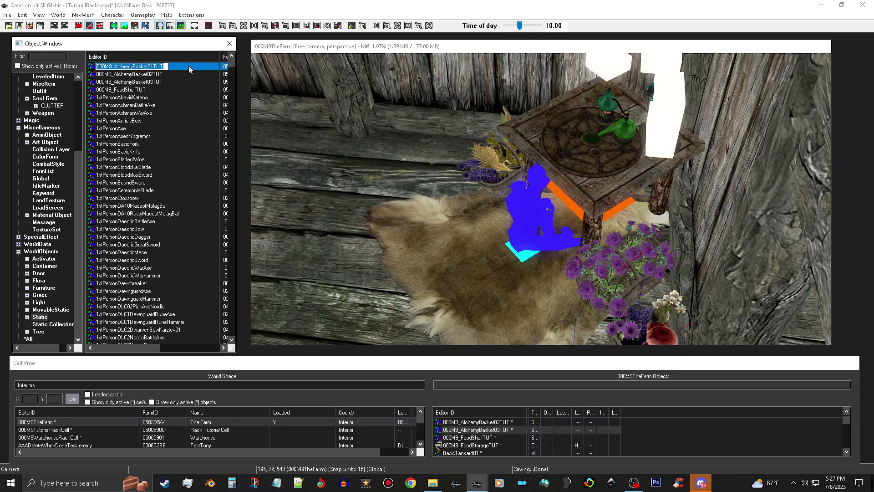
pyautogui.doubleClick(179, 69)
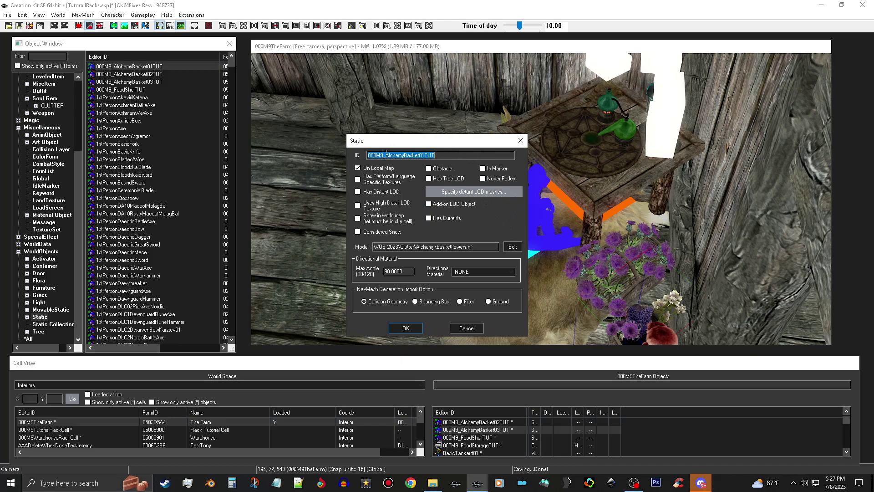
pyautogui.moveTo(386, 155); pyautogui.dragTo(475, 153)
pyautogui.write('Ma')
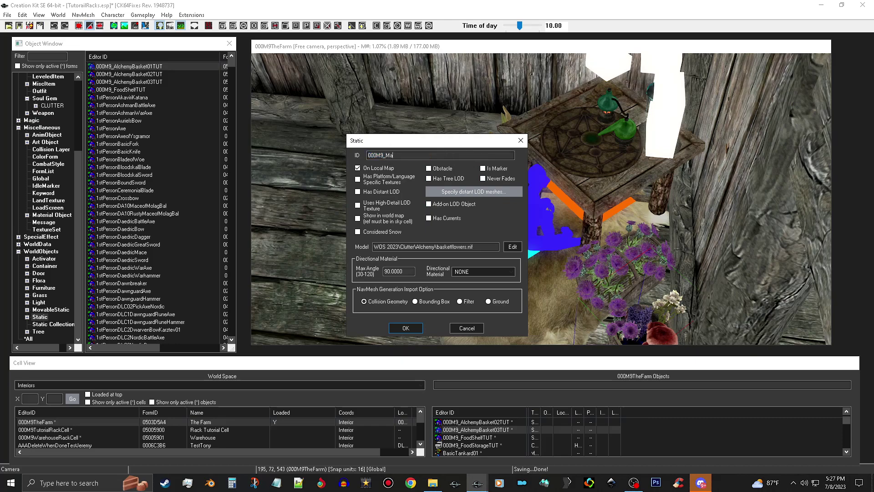
pyautogui.write('mmothSkull')
# Assign MammothSkull2.nif from the Clutter\Bones folder as the static's model and save it as a new form
pyautogui.click(513, 247)
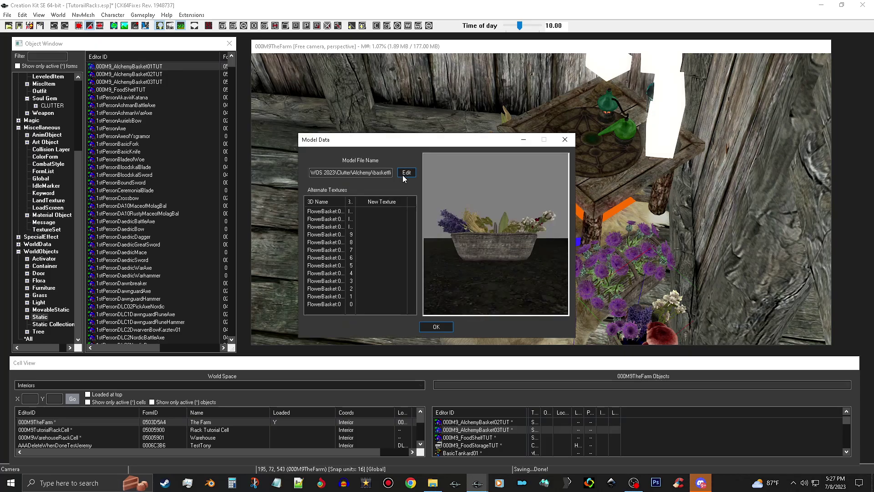
pyautogui.click(406, 172)
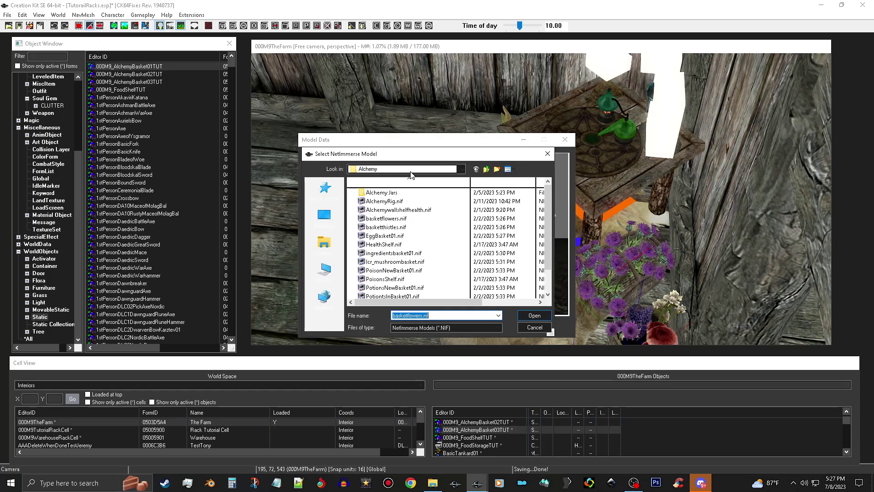
pyautogui.click(486, 169)
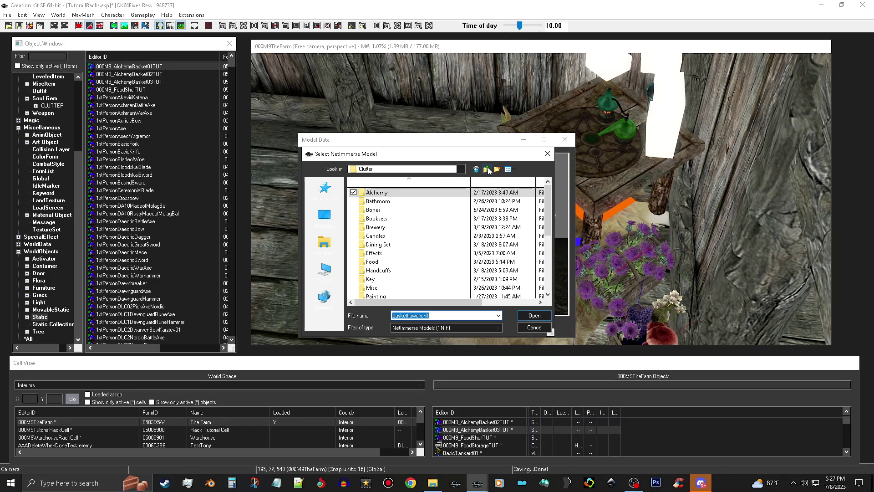
pyautogui.doubleClick(424, 209)
pyautogui.click(409, 194)
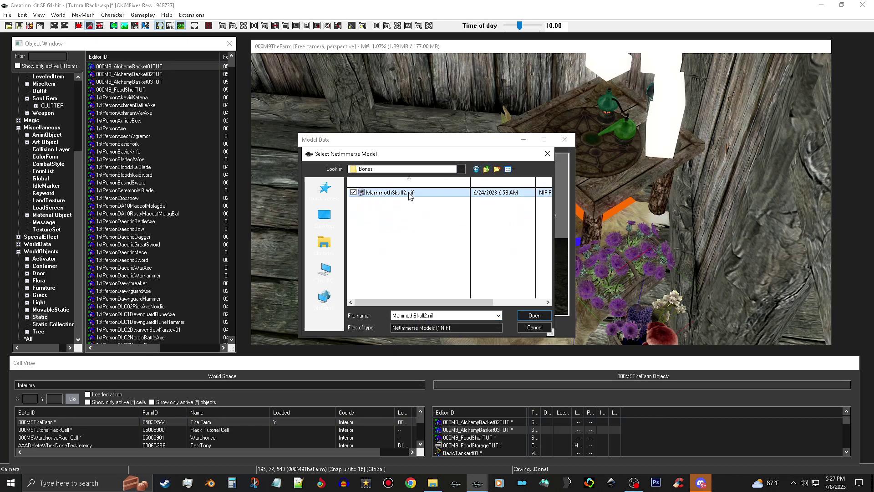
pyautogui.click(528, 317)
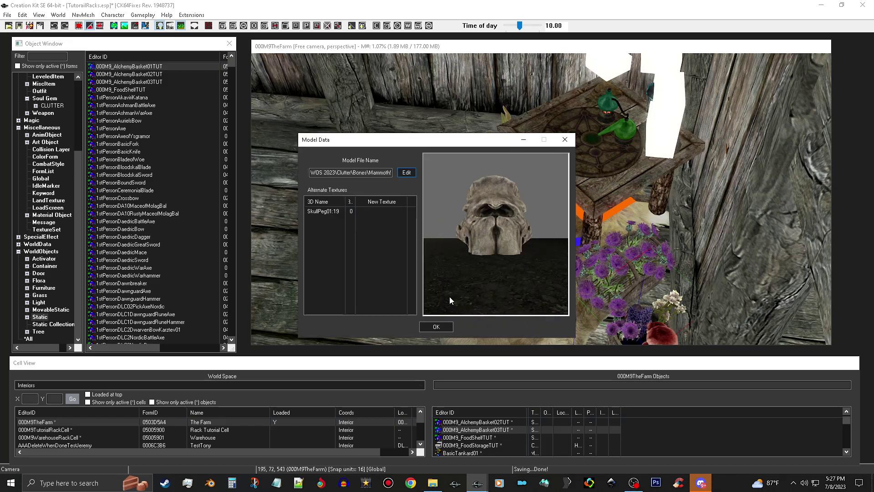
pyautogui.click(436, 327)
pyautogui.click(410, 328)
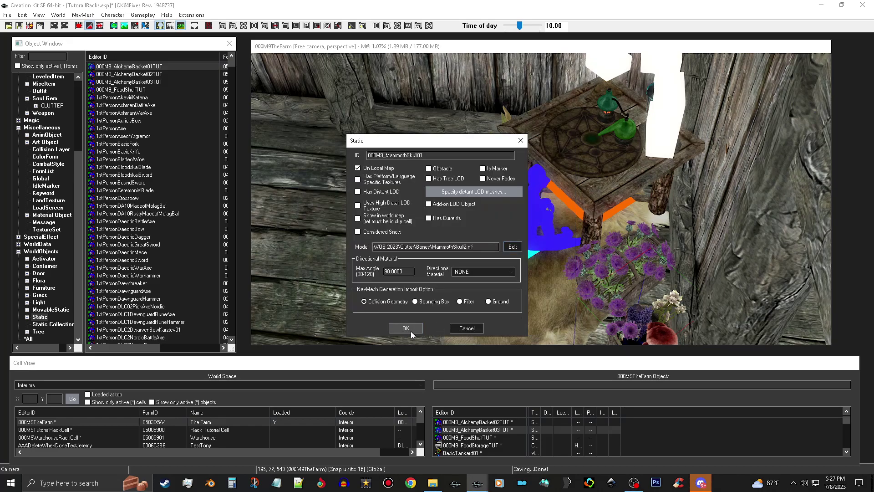
# Place 000M9_MammothSkull01 on the central post of the windowed gable wall above the two hanging pelts
pyautogui.click(453, 281)
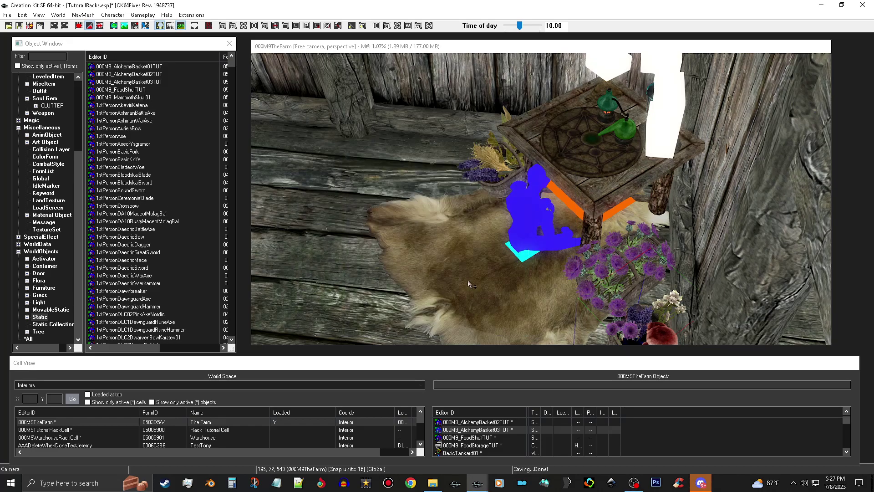
pyautogui.keyDown('shift'); pyautogui.moveTo(487, 287); pyautogui.dragTo(416, 389, button='middle'); pyautogui.keyUp('shift')
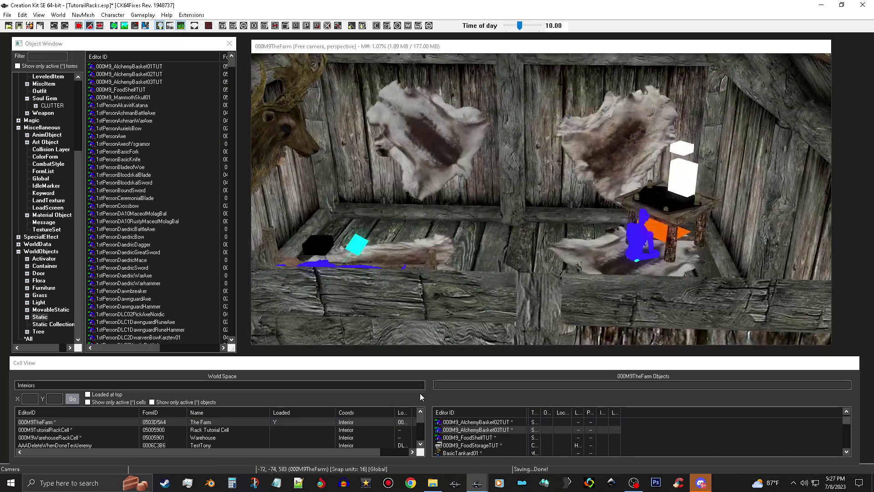
pyautogui.moveTo(525, 212); pyautogui.dragTo(567, 256, button='middle')
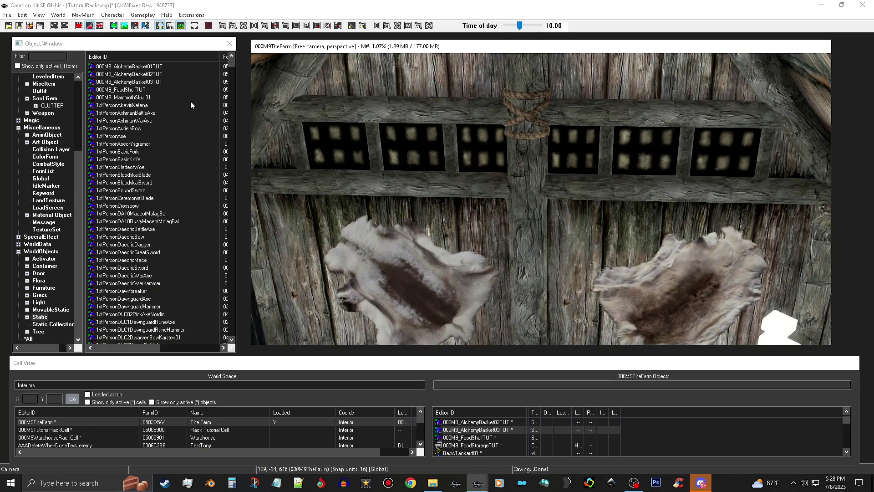
pyautogui.moveTo(146, 101); pyautogui.dragTo(528, 167)
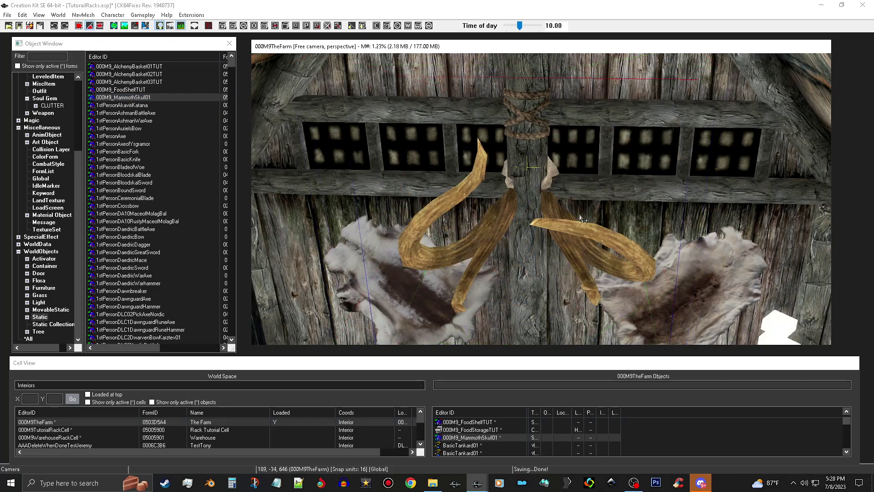
# Pull the mammoth skull out from the post and raise it above the row of windows
pyautogui.press('c')
pyautogui.moveTo(581, 232); pyautogui.dragTo(574, 276)
pyautogui.scroll(-4, 573, 276)
pyautogui.keyDown('shift'); pyautogui.moveTo(573, 275); pyautogui.dragTo(538, 290, button='middle'); pyautogui.keyUp('shift')
pyautogui.press('z')
pyautogui.moveTo(544, 178); pyautogui.dragTo(534, 125)
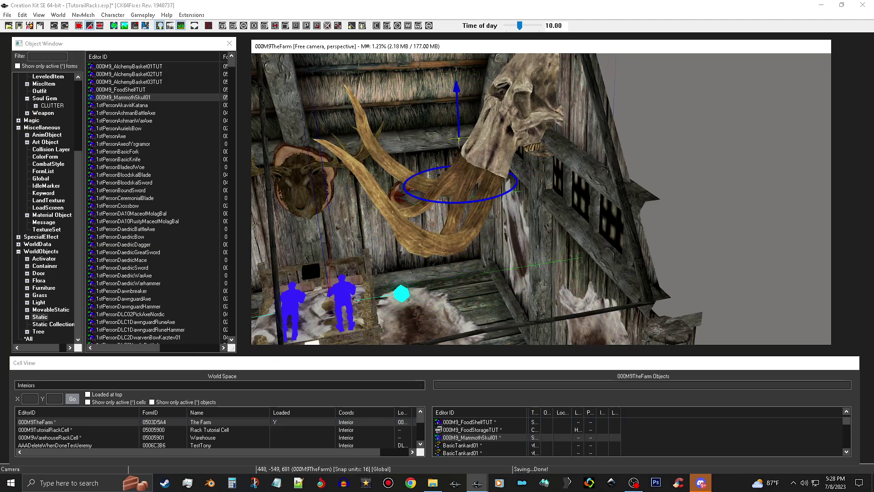
# Raise the mammoth skull further toward the gable peak and adjust its rotation and position against the wall
pyautogui.scroll(-4, 528, 120)
pyautogui.moveTo(540, 102); pyautogui.dragTo(544, 130, button='middle')
pyautogui.press('z')
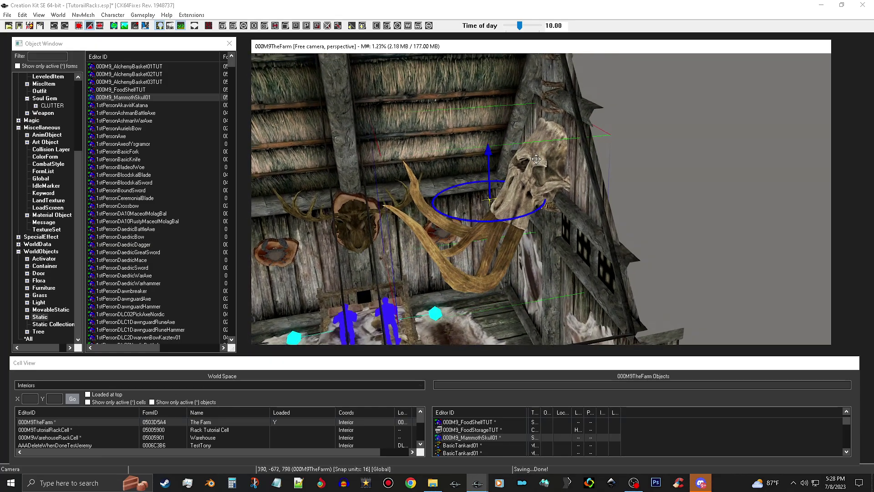
pyautogui.moveTo(536, 159); pyautogui.dragTo(542, 160, button='right')
pyautogui.moveTo(537, 128); pyautogui.dragTo(536, 121)
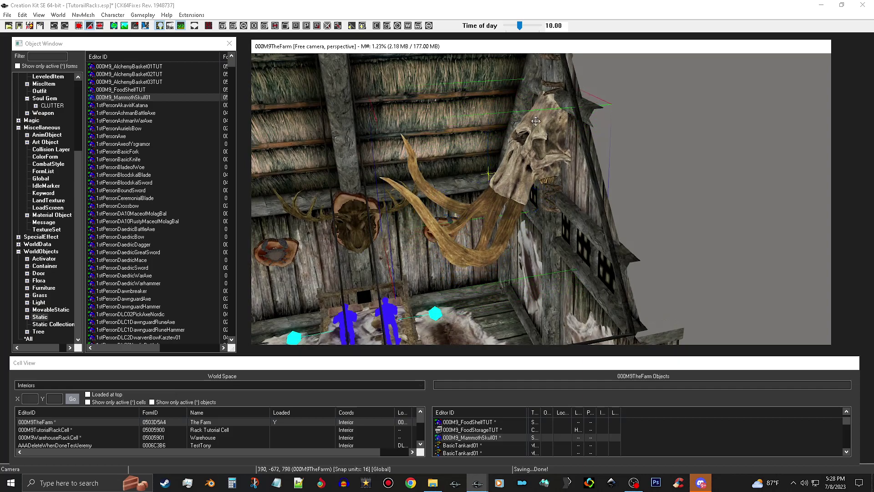
pyautogui.press('x')
pyautogui.moveTo(539, 123); pyautogui.dragTo(560, 124, button='right')
pyautogui.keyDown('shift'); pyautogui.moveTo(519, 112); pyautogui.dragTo(539, 116, button='middle'); pyautogui.keyUp('shift')
# Preview the farm interior under its own cell lighting and switch back to the bright view
pyautogui.press('a')
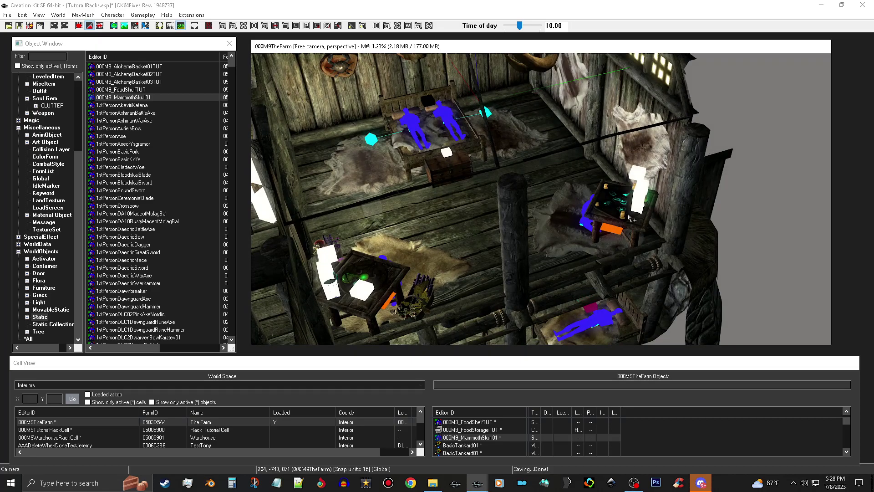
pyautogui.scroll(3, 587, 226)
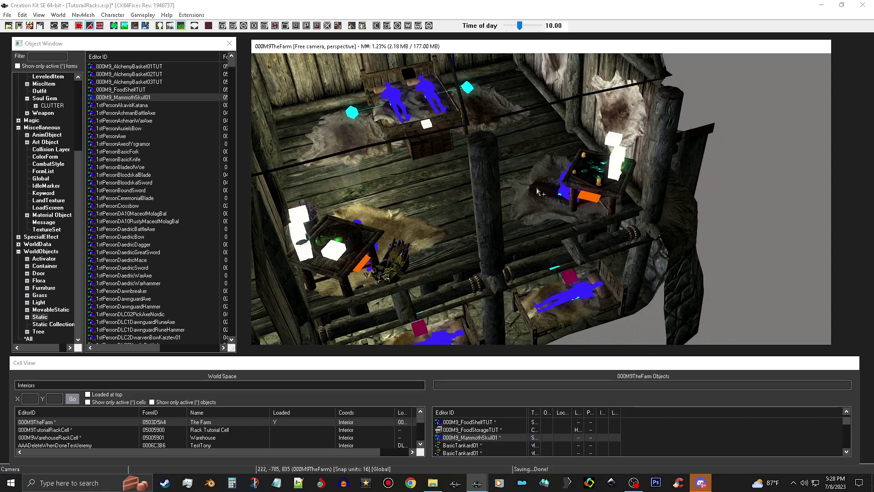
pyautogui.scroll(-3, 578, 172)
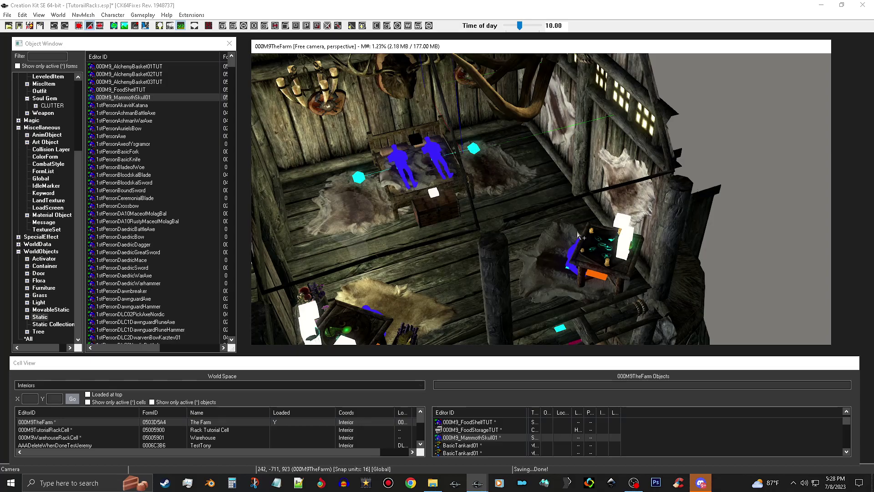
pyautogui.scroll(-1, 563, 244)
pyautogui.moveTo(563, 244); pyautogui.dragTo(566, 240, button='middle')
pyautogui.press('a')
# Examine the wall-mounted mudcrab, the mammoth skull and the decorated alchemy area from several viewpoints
pyautogui.keyDown('shift'); pyautogui.moveTo(505, 214); pyautogui.dragTo(520, 149, button='middle'); pyautogui.keyUp('shift')
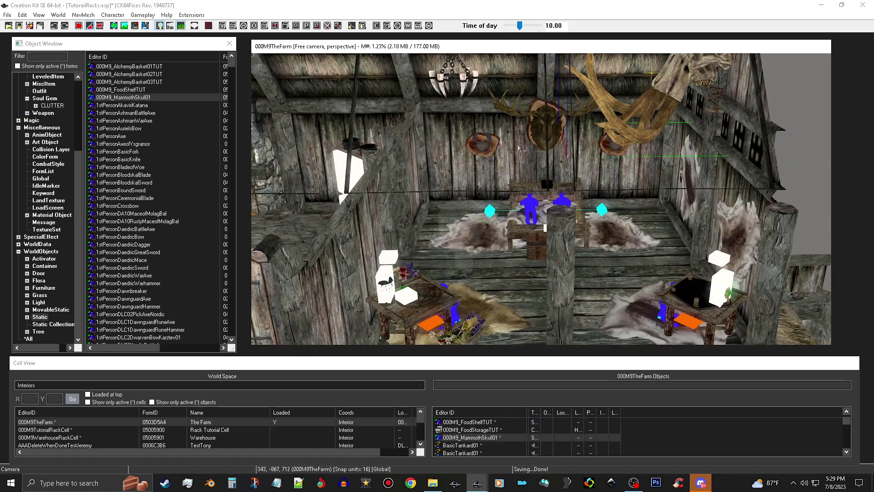
pyautogui.click(478, 150)
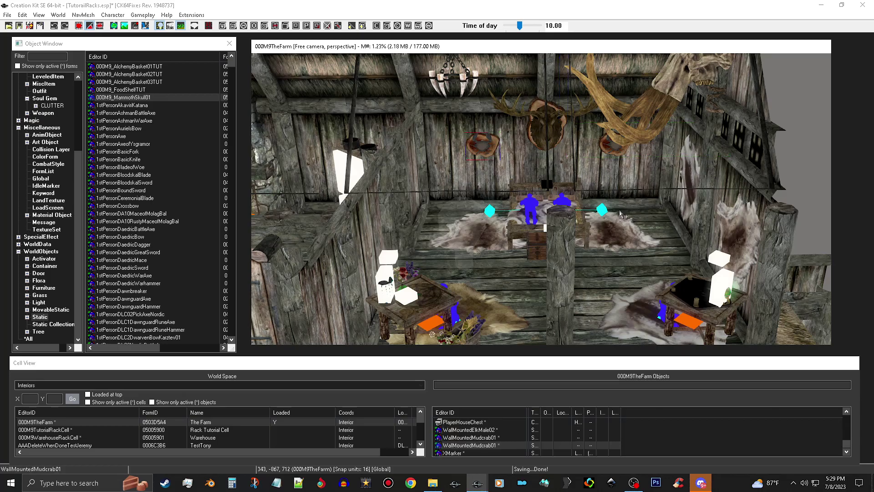
pyautogui.keyDown('shift'); pyautogui.moveTo(591, 225); pyautogui.dragTo(489, 273, button='middle'); pyautogui.keyUp('shift')
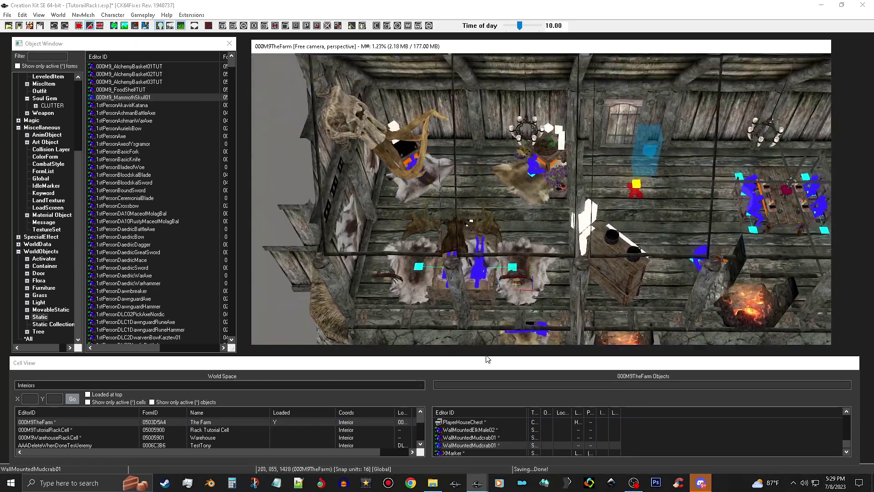
pyautogui.scroll(3, 553, 162)
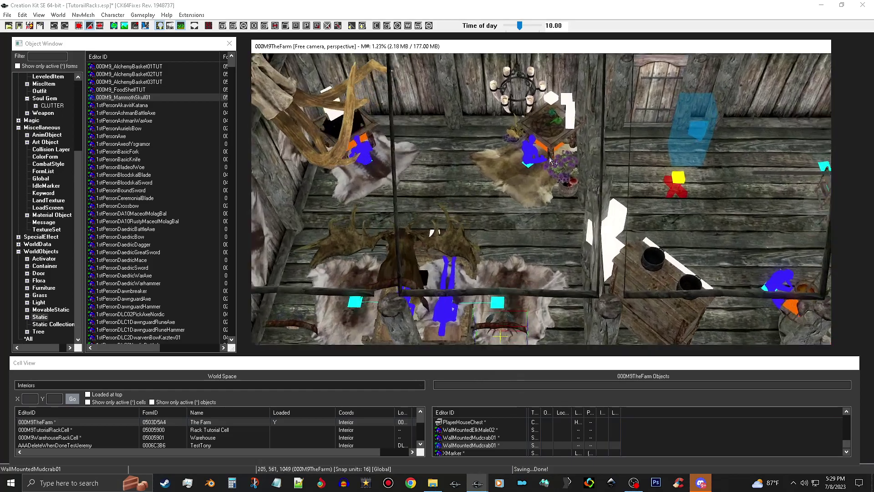
pyautogui.keyDown('shift'); pyautogui.moveTo(554, 162); pyautogui.dragTo(511, 193, button='middle'); pyautogui.keyUp('shift')
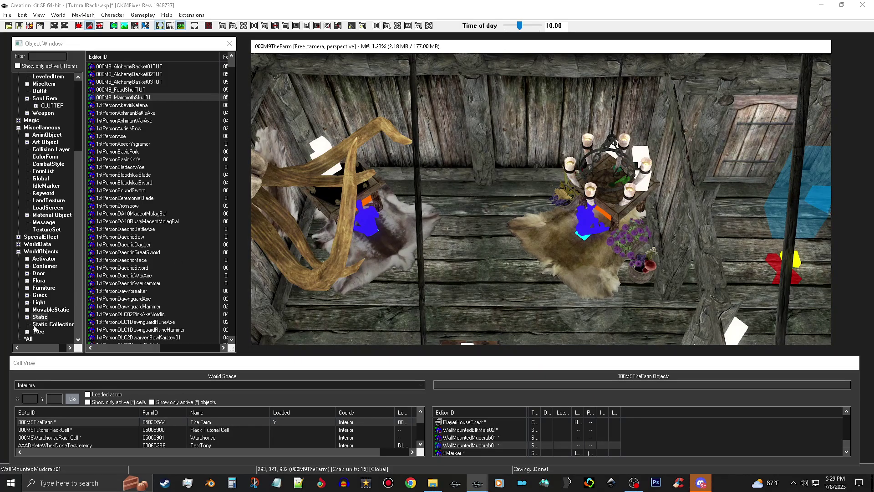
# Filter all objects by "kettle" and inspect the Kettle01 model in the object preview
pyautogui.click(52, 56)
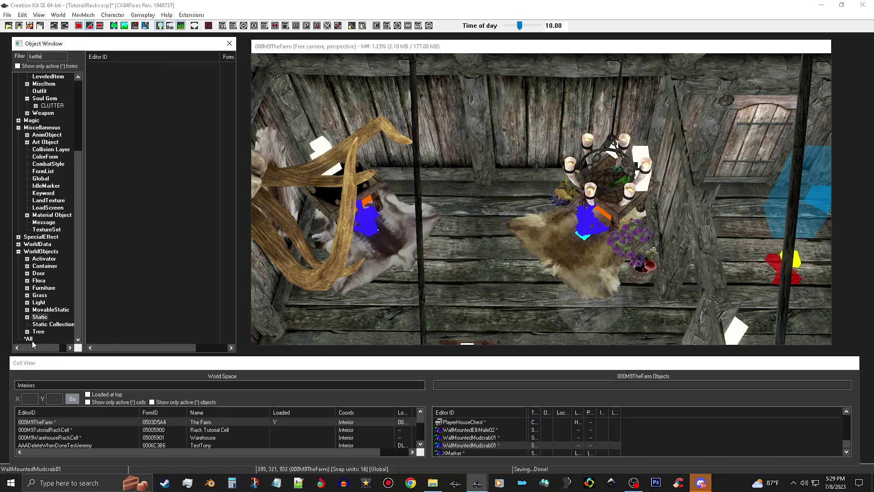
pyautogui.click(103, 67)
pyautogui.rightClick(104, 67)
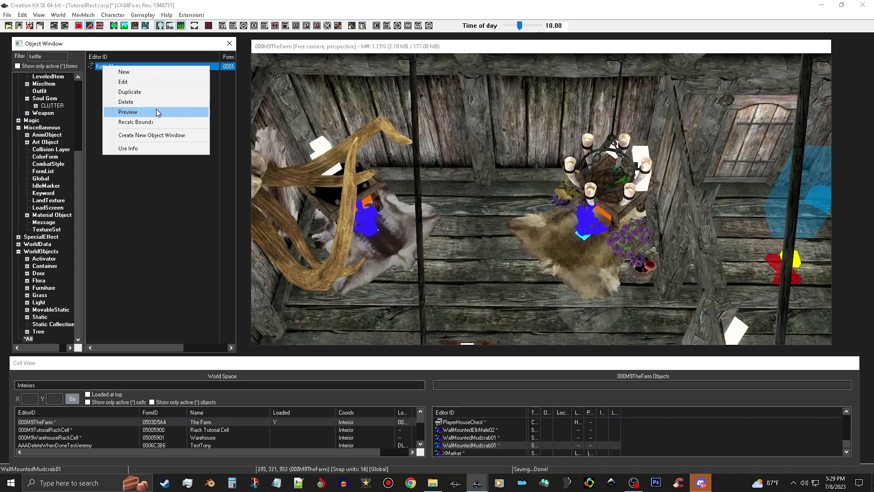
pyautogui.click(156, 111)
pyautogui.moveTo(564, 187); pyautogui.dragTo(644, 261)
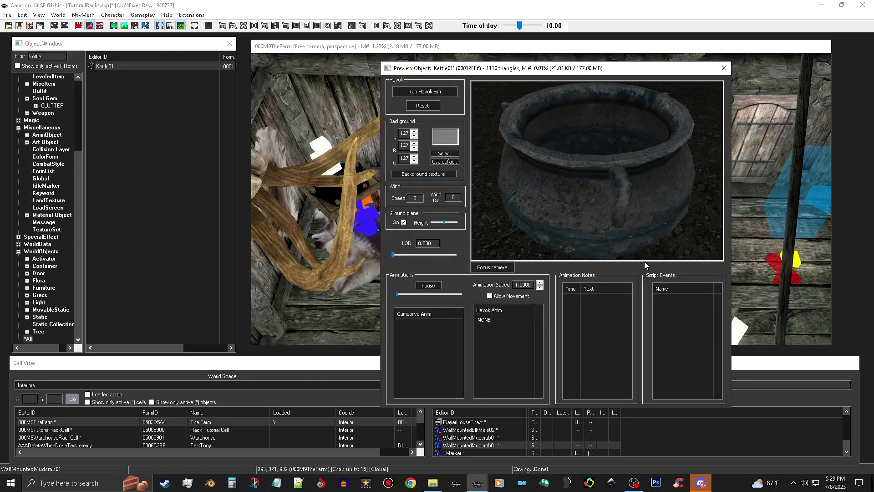
pyautogui.moveTo(636, 195); pyautogui.dragTo(585, 185)
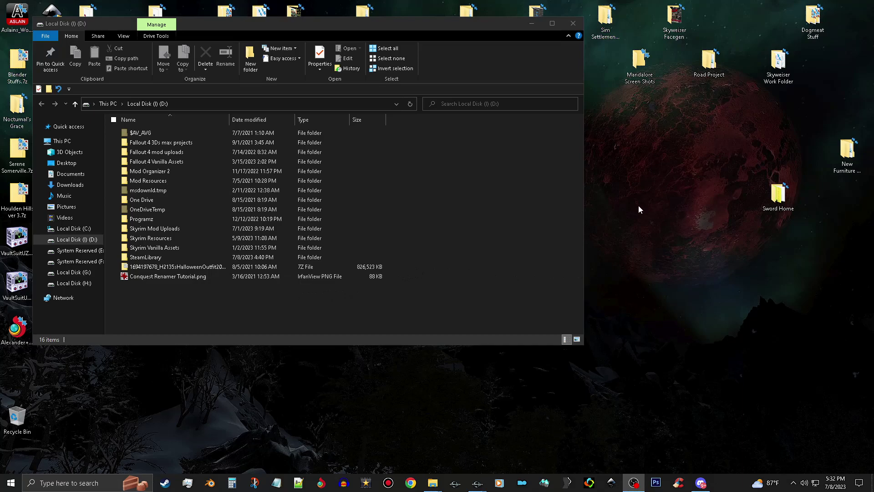
# Create a new folder on the desktop
pyautogui.rightClick(642, 195)
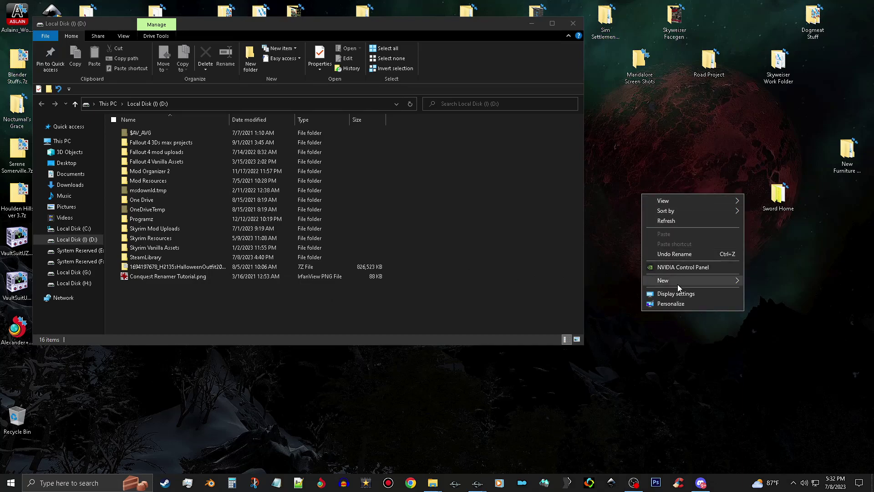
pyautogui.moveTo(706, 281)
pyautogui.click(767, 282)
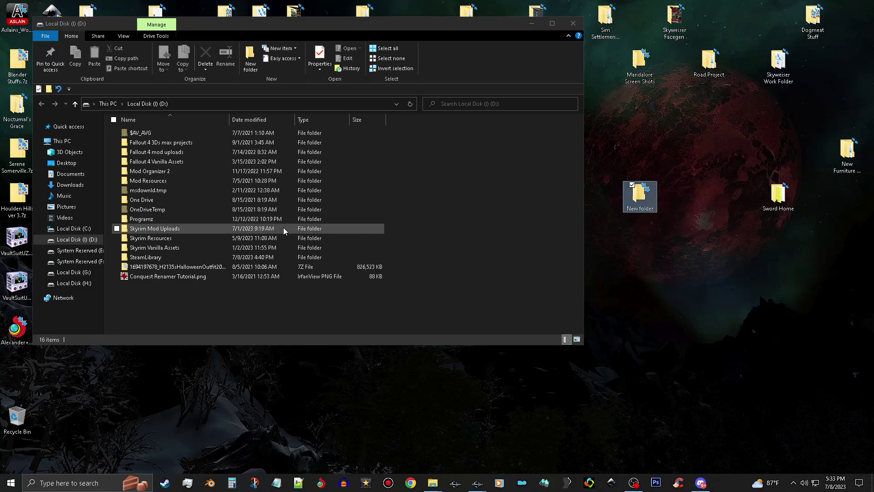
# Open the Skyrim Vanilla Assets folder, and open Skyrim - Meshes0.bsa from the Skyrim Special Edition Data folder in B.A.E
pyautogui.click(254, 247)
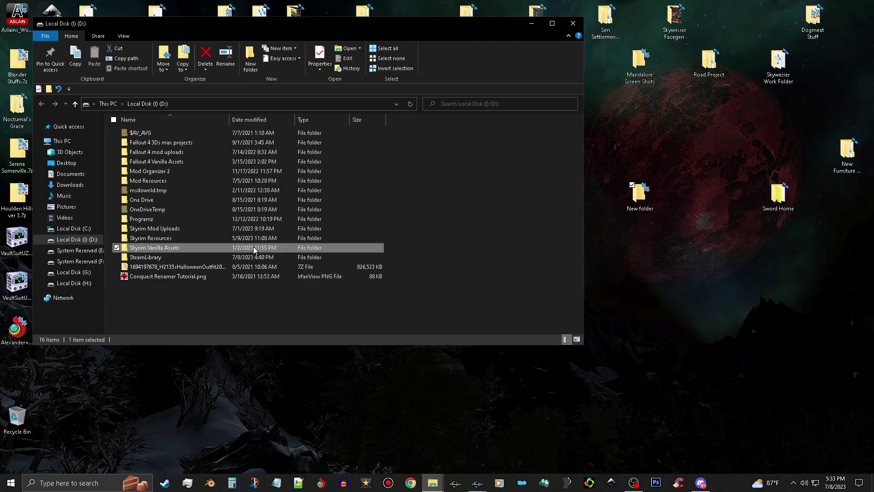
pyautogui.doubleClick(253, 246)
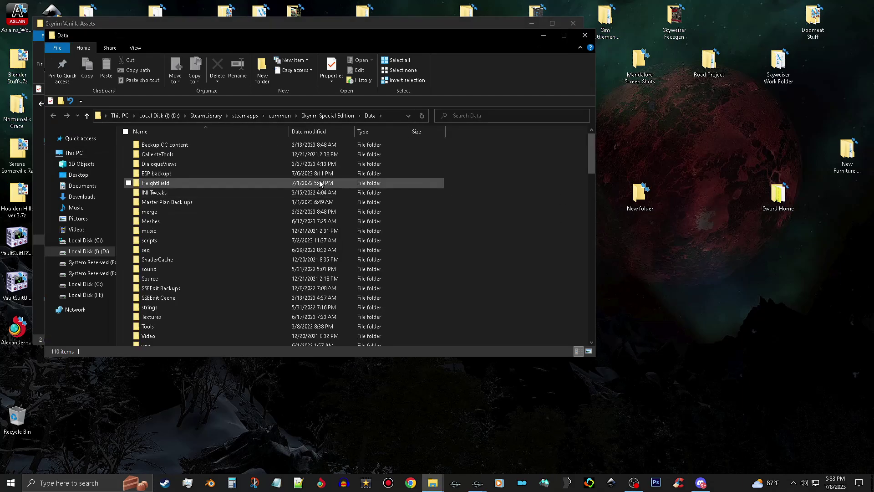
pyautogui.scroll(-12, 331, 278)
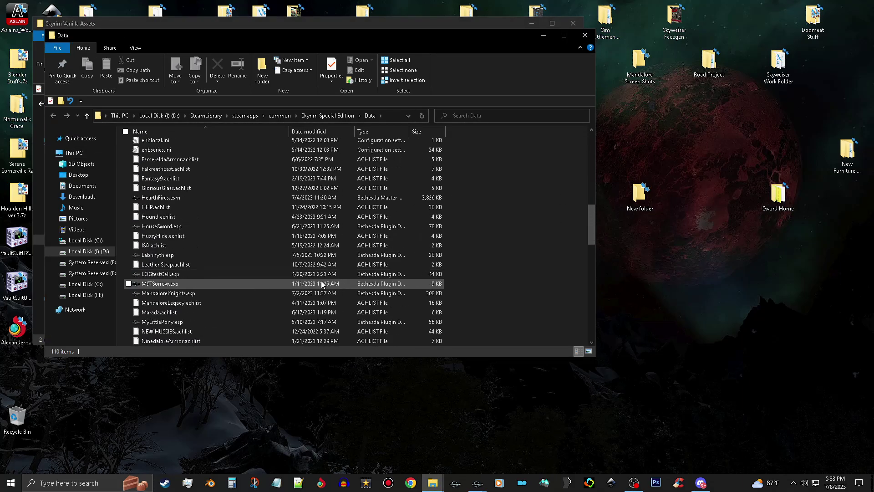
pyautogui.scroll(-10, 326, 254)
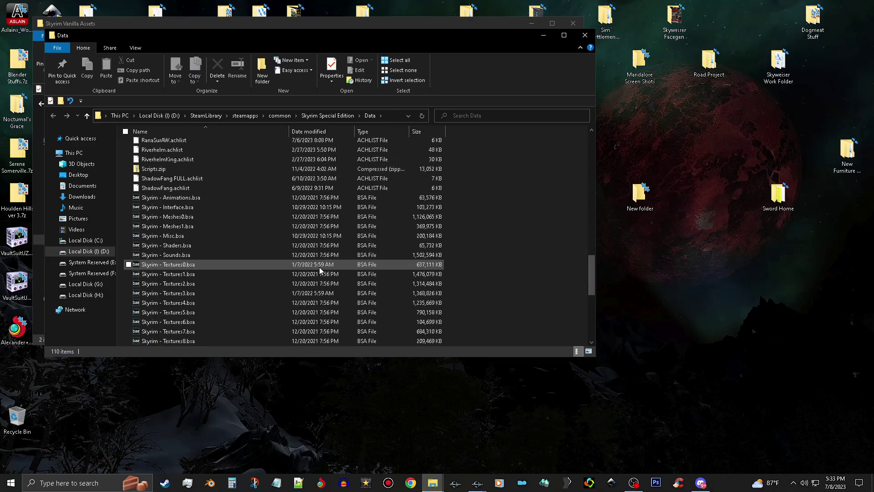
pyautogui.click(257, 218)
pyautogui.click(368, 159)
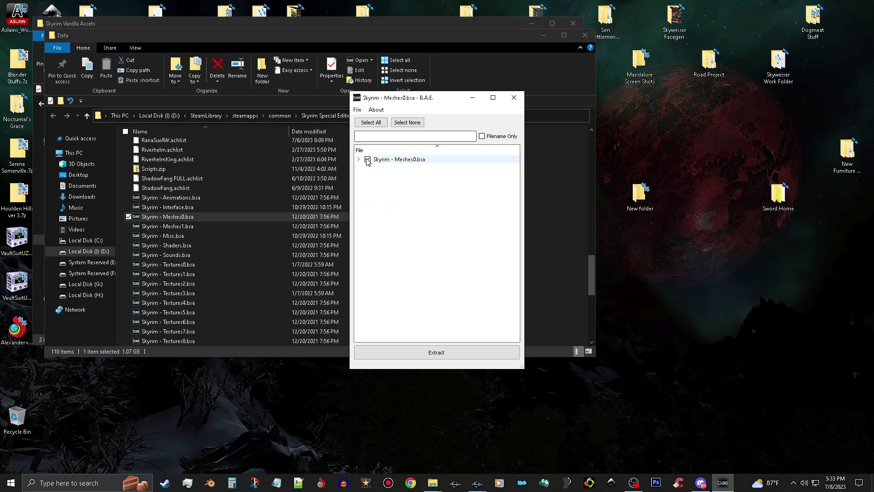
# Clear the selection of the whole Skyrim - Meshes0.bsa archive and mark only kettle01.nif in meshes\clutter for extraction
pyautogui.click(369, 159)
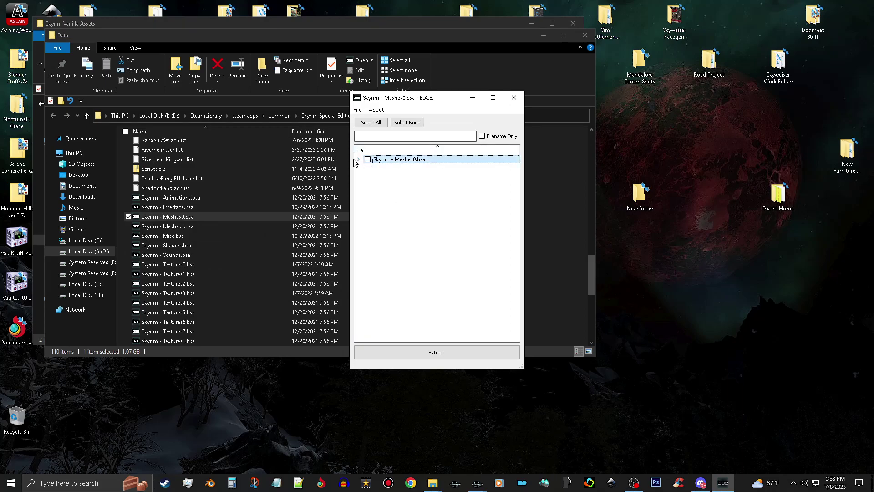
pyautogui.click(358, 159)
pyautogui.click(367, 175)
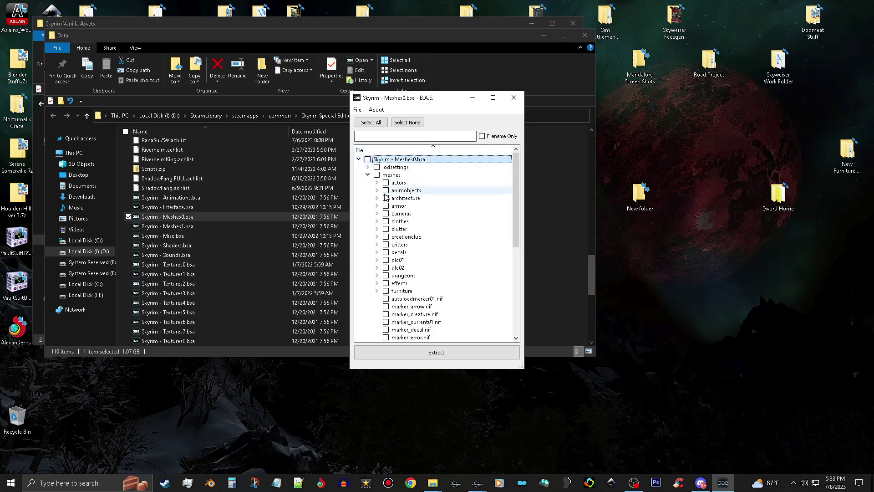
pyautogui.click(377, 229)
pyautogui.moveTo(515, 159); pyautogui.dragTo(522, 282)
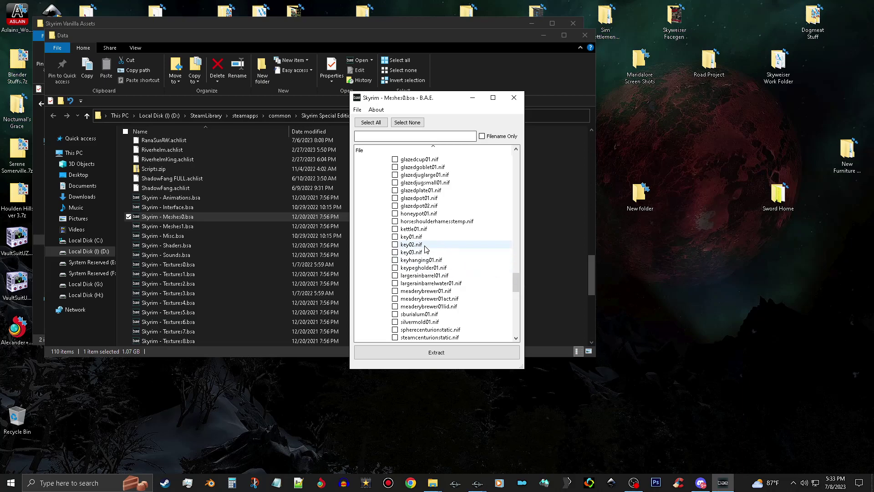
pyautogui.click(395, 229)
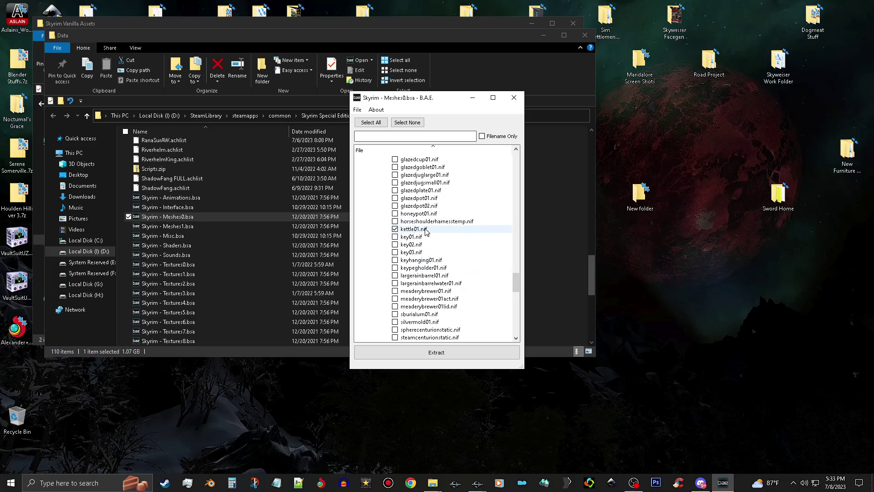
# Extract the marked kettle mesh into the New folder on the desktop and close the archive extractor
pyautogui.click(479, 357)
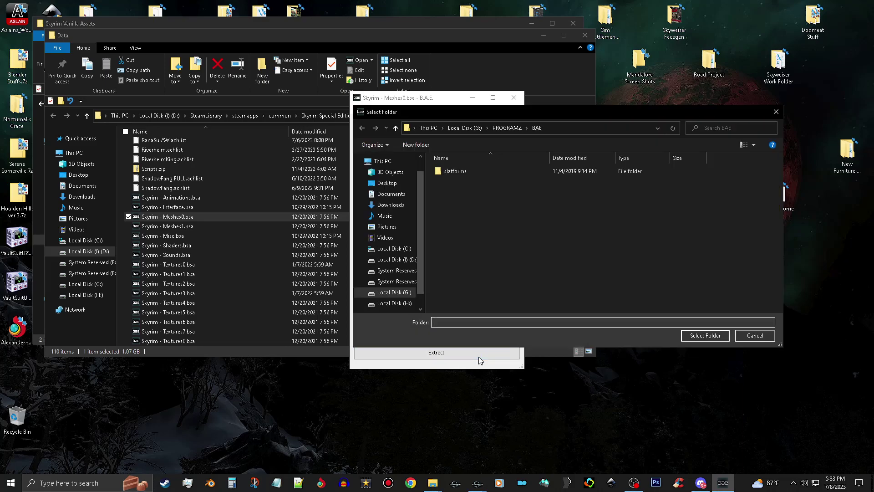
pyautogui.click(395, 183)
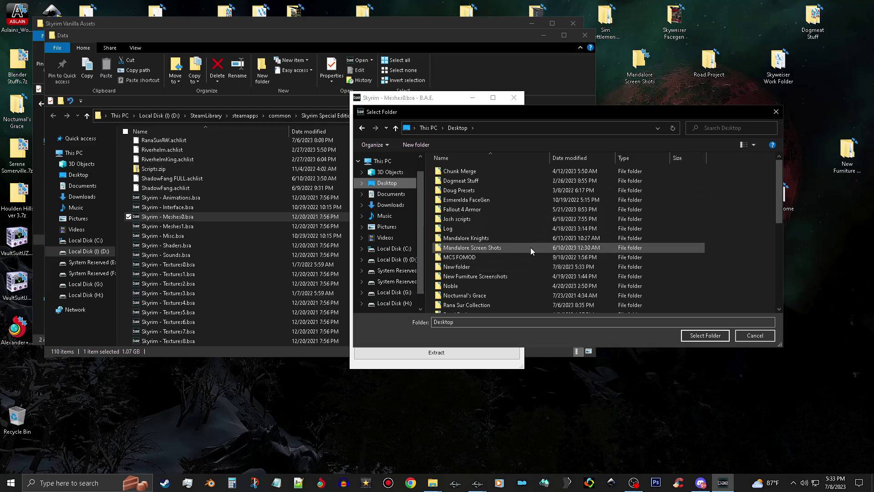
pyautogui.click(538, 267)
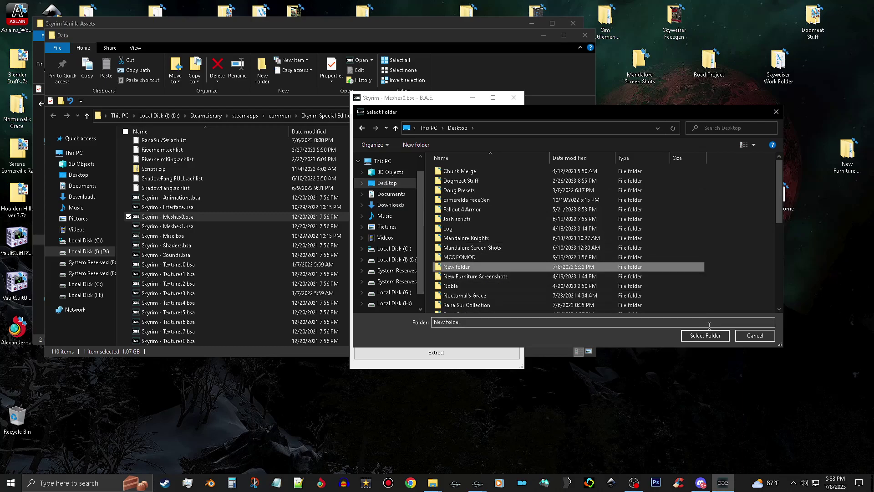
pyautogui.click(705, 336)
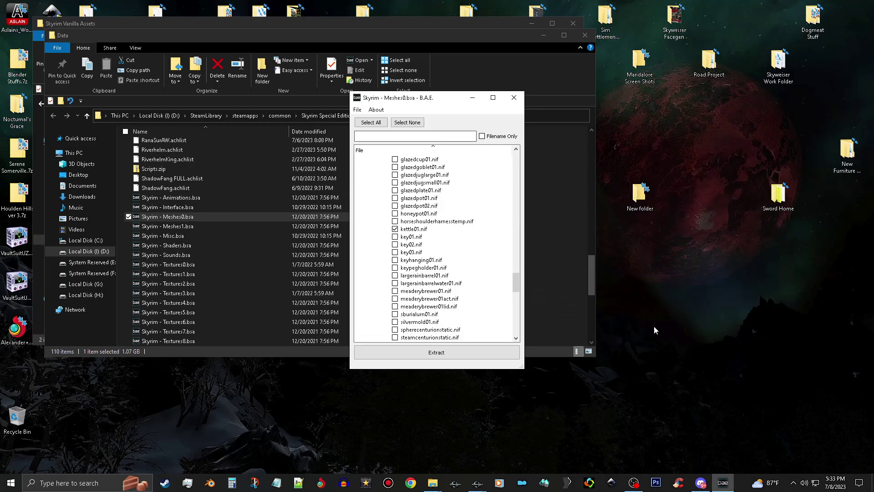
pyautogui.click(514, 99)
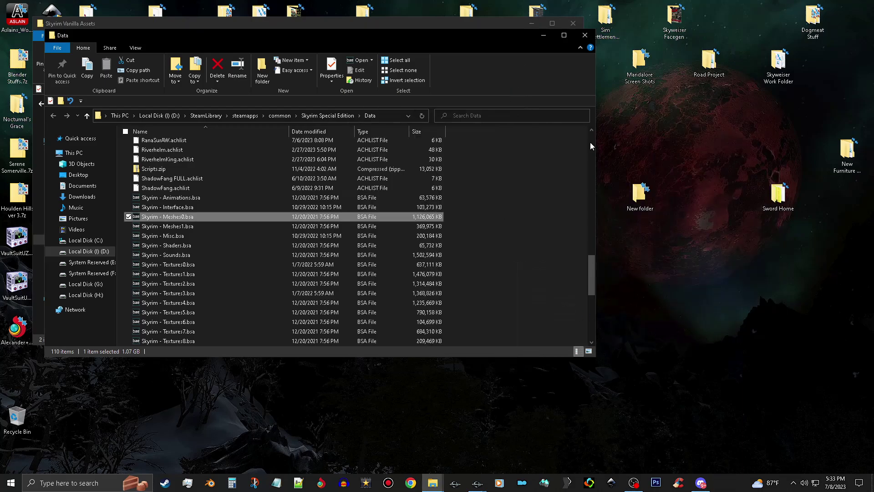
# Copy kettle01.nif from the extracted meshes\clutter subfolder to the top level of the desktop's New folder
pyautogui.doubleClick(639, 196)
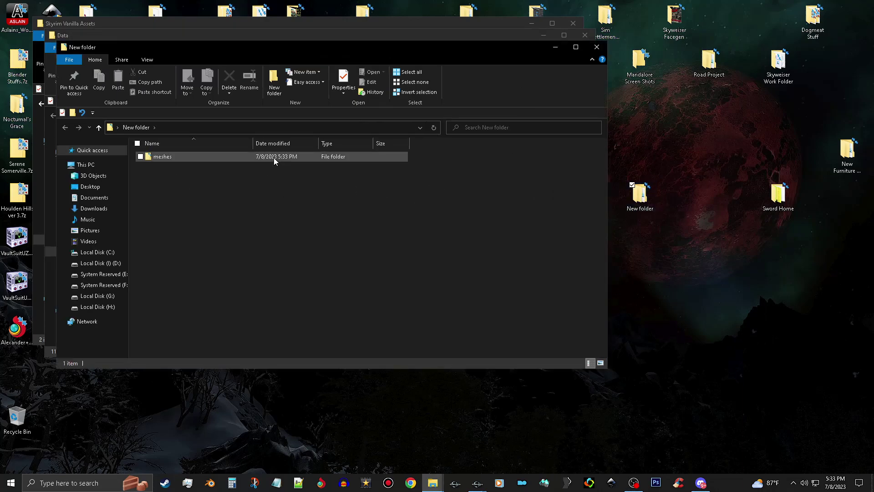
pyautogui.doubleClick(274, 157)
pyautogui.doubleClick(274, 157)
pyautogui.click(274, 157)
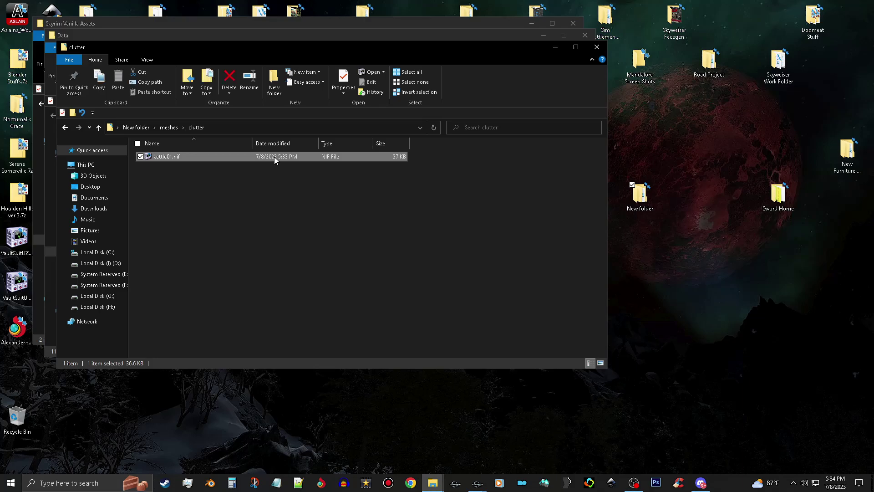
pyautogui.rightClick(267, 154)
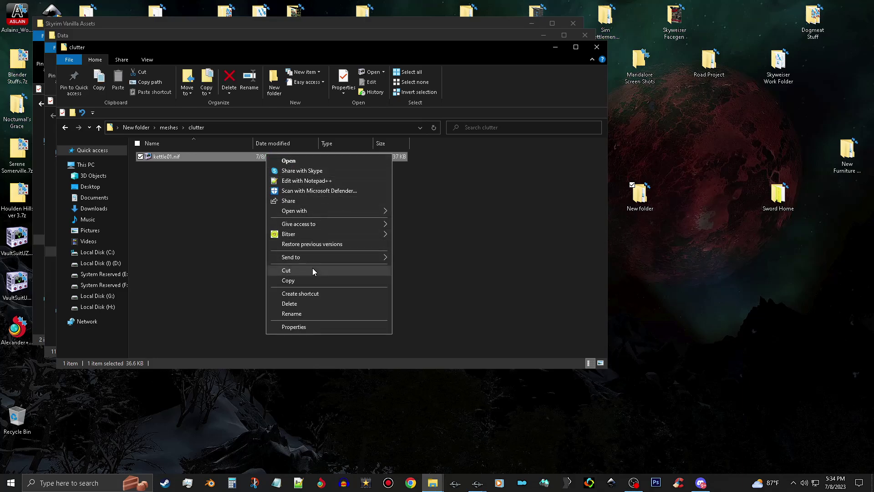
pyautogui.click(318, 279)
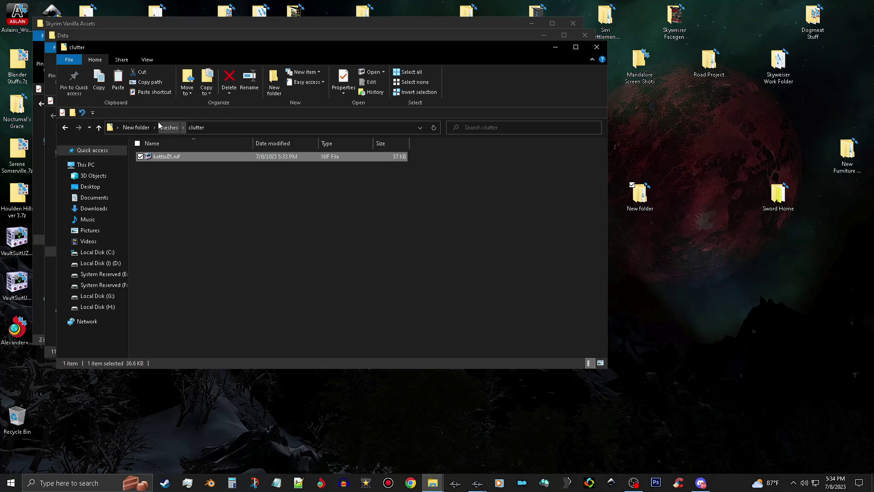
pyautogui.click(136, 127)
pyautogui.rightClick(222, 247)
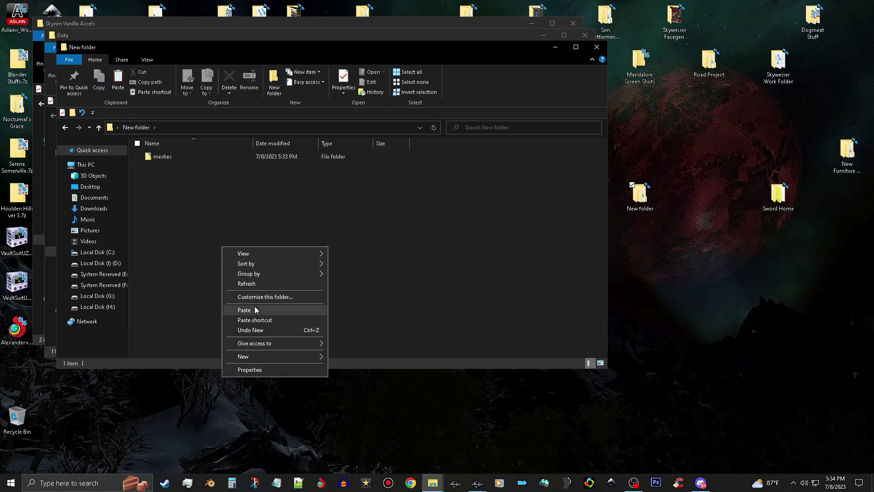
pyautogui.click(264, 311)
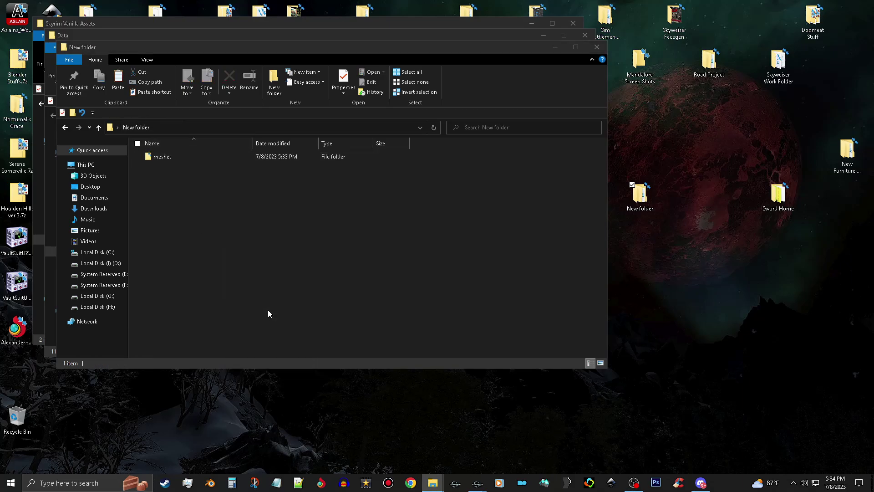
# Delete the meshes folder from New folder
pyautogui.click(199, 156)
pyautogui.rightClick(199, 157)
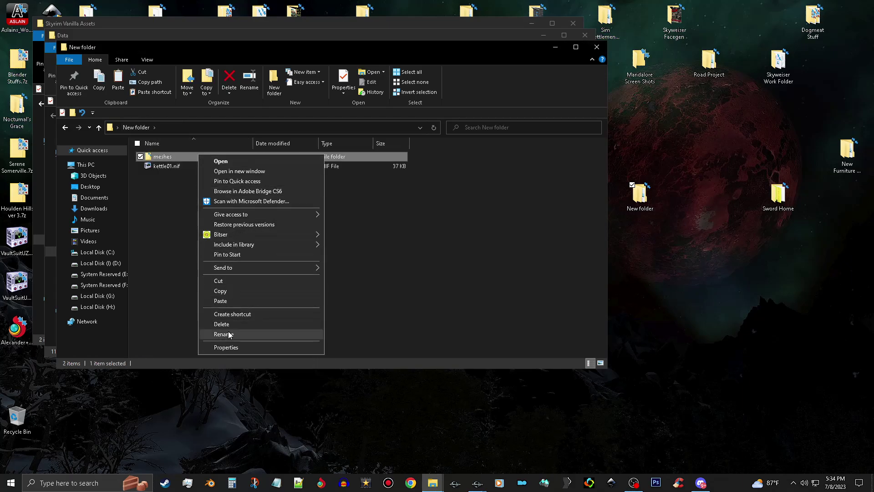
pyautogui.click(244, 324)
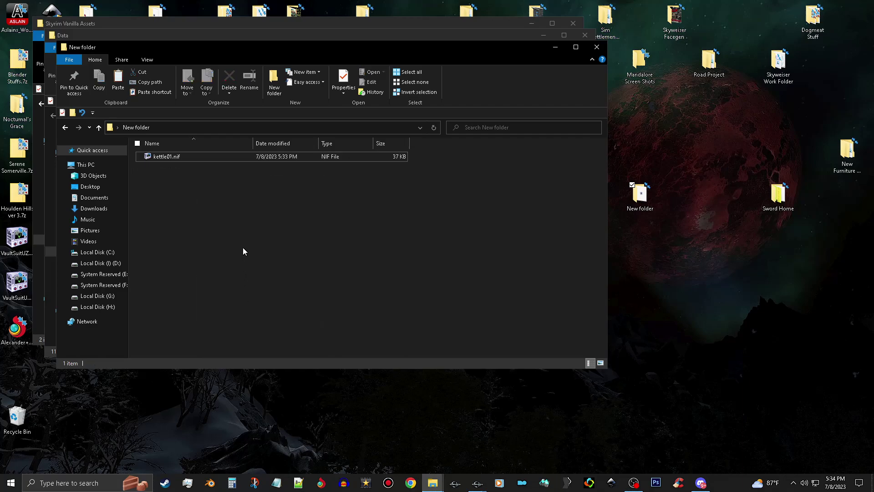
# Open kettle01.nif in NifSkope and inspect the kettle model
pyautogui.doubleClick(229, 157)
pyautogui.moveTo(469, 219); pyautogui.dragTo(540, 246)
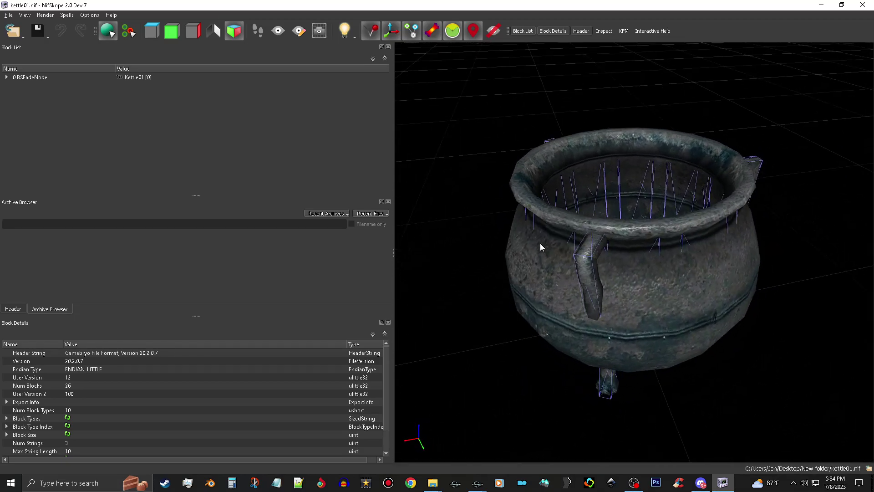
pyautogui.moveTo(651, 269)
pyautogui.mouseDown()
pyautogui.moveTo(665, 253)
pyautogui.moveTo(630, 267)
pyautogui.moveTo(657, 273)
pyautogui.mouseUp()
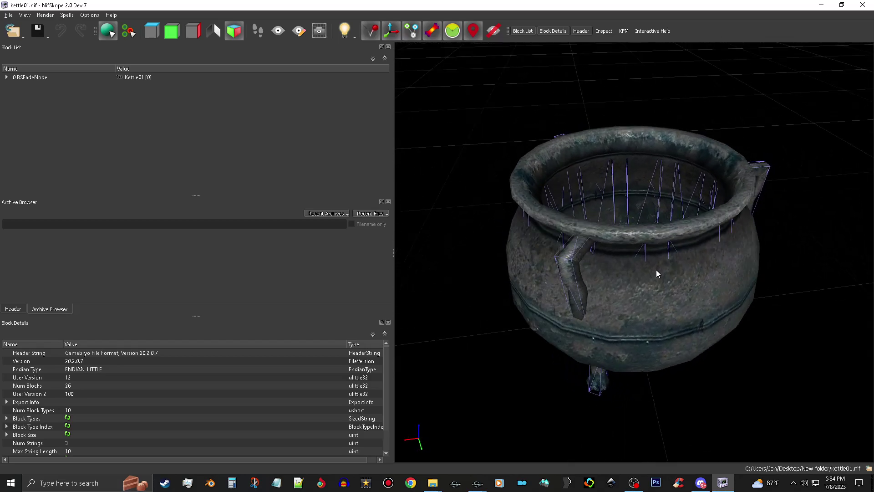
# Set the Integer Data of the BSXFlags block under the kettle's root BSFadeNode to 130
pyautogui.click(6, 78)
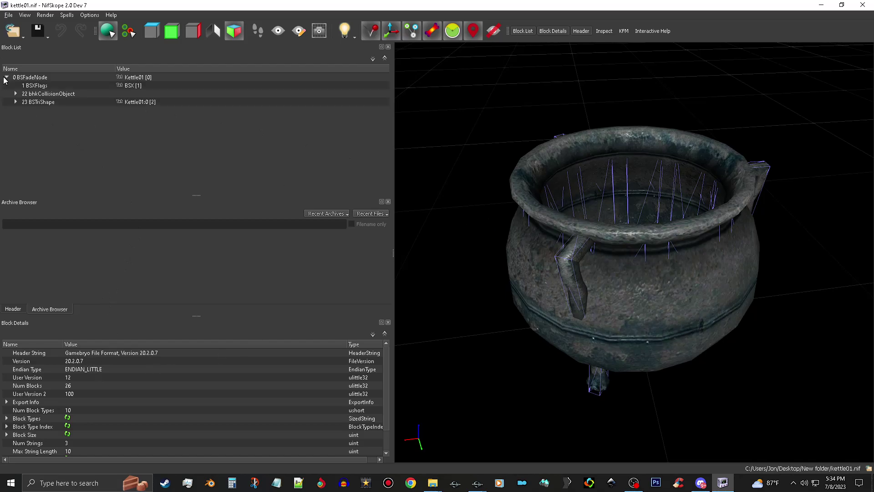
pyautogui.click(52, 88)
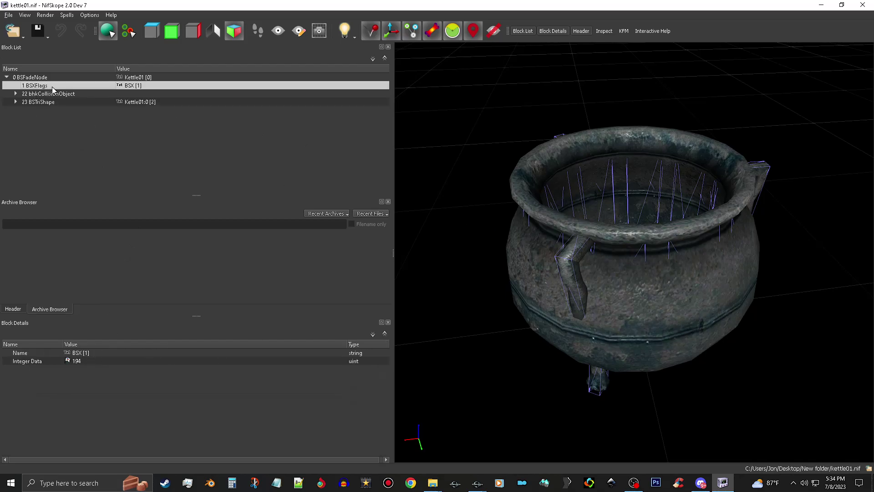
pyautogui.click(100, 362)
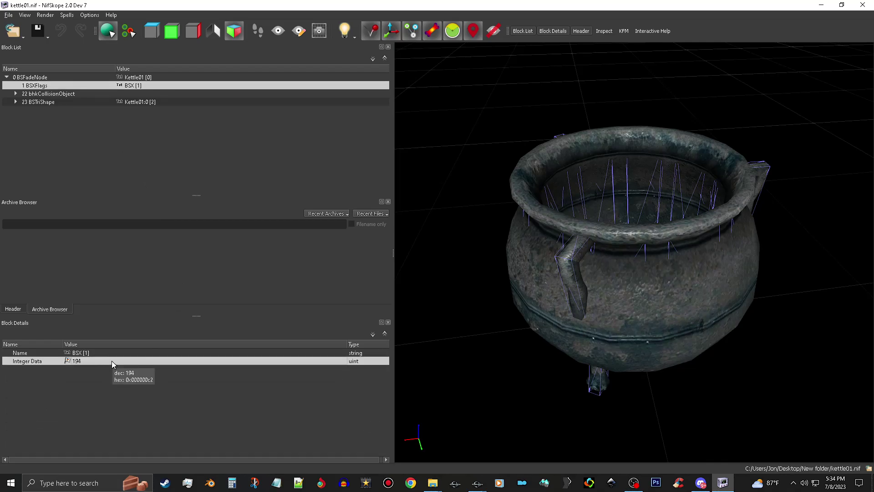
pyautogui.click(111, 361)
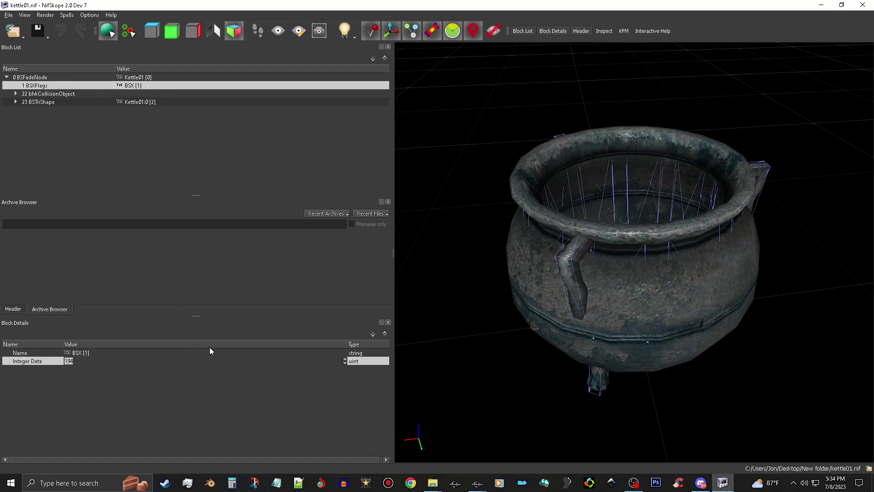
pyautogui.write('130')
pyautogui.press('Return')
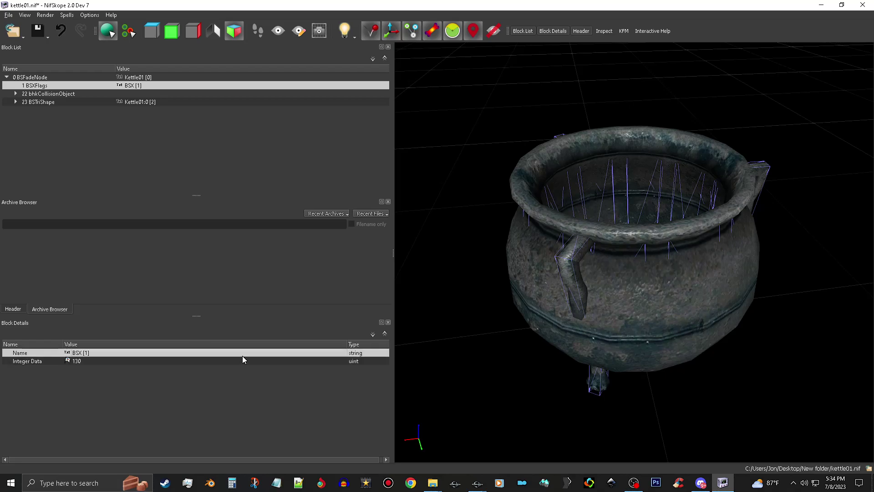
# Expand bhkCollisionObject down to bhkListShape and examine the details of the linked BSFadeNode and the list shape, including material and sub shapes
pyautogui.click(16, 93)
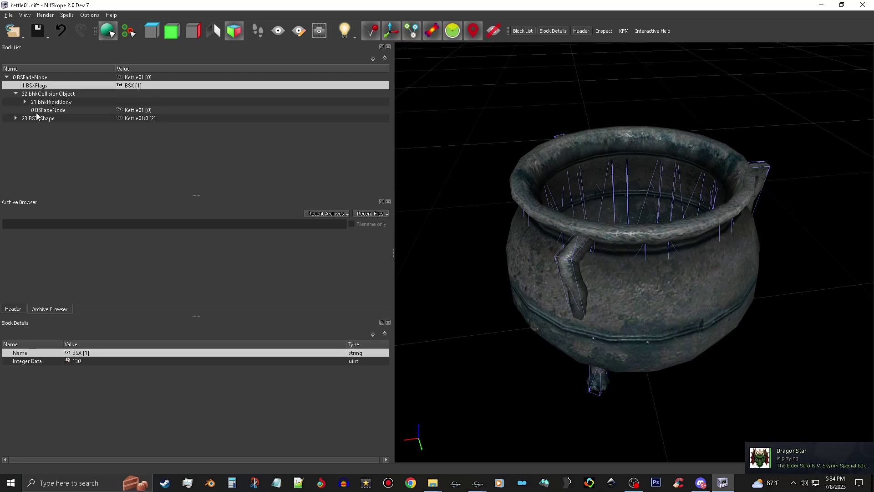
pyautogui.click(70, 110)
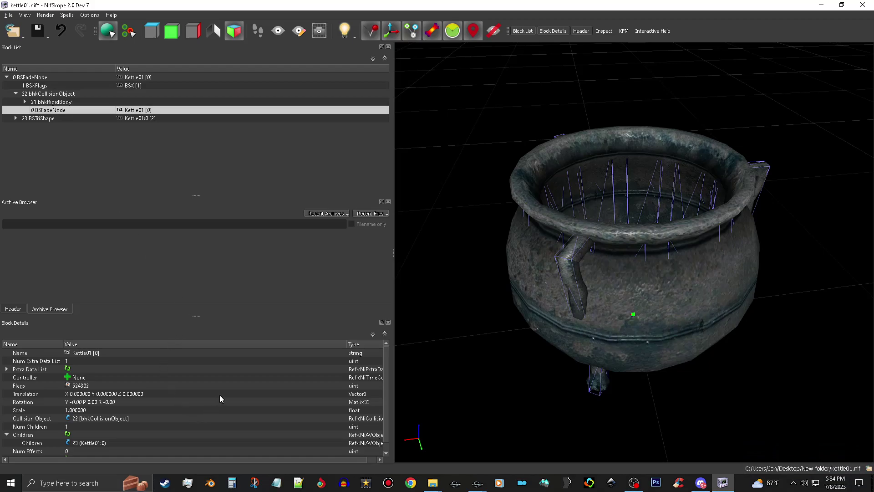
pyautogui.scroll(-1, 253, 383)
pyautogui.click(252, 383)
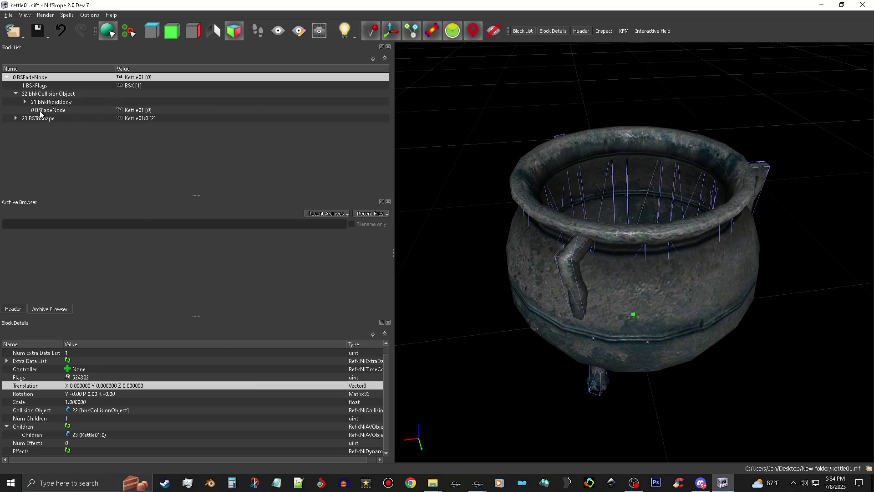
pyautogui.click(25, 102)
pyautogui.click(34, 110)
pyautogui.click(75, 119)
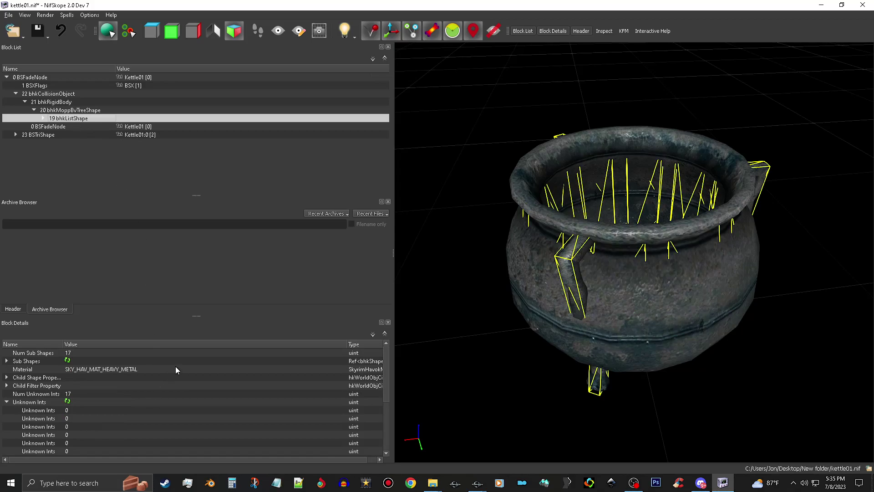
pyautogui.click(193, 370)
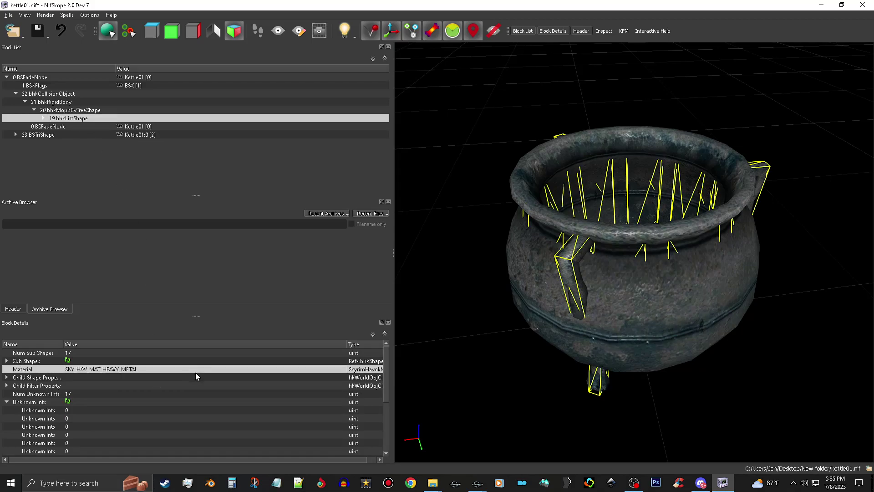
pyautogui.scroll(-4, 195, 372)
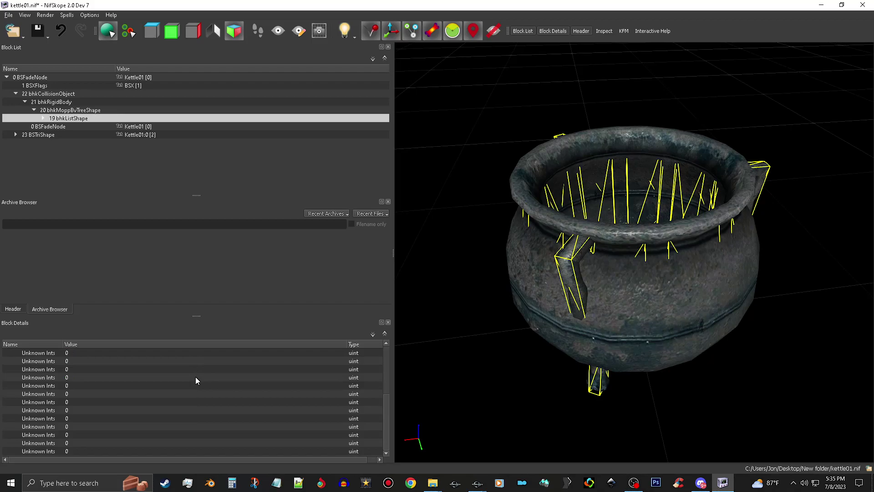
pyautogui.scroll(4, 196, 380)
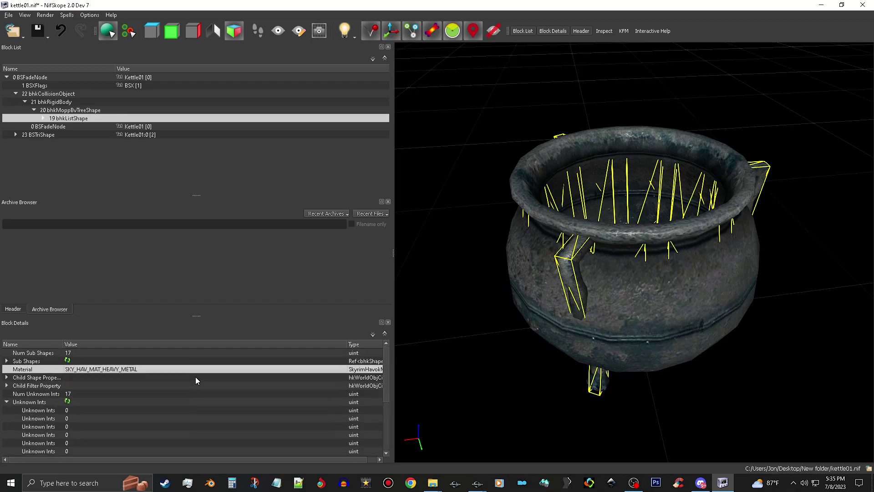
pyautogui.click(7, 361)
pyautogui.click(7, 361)
# Examine the convex vertices shapes under bhkListShape and the details of the parent bhkCollisionObject
pyautogui.click(44, 118)
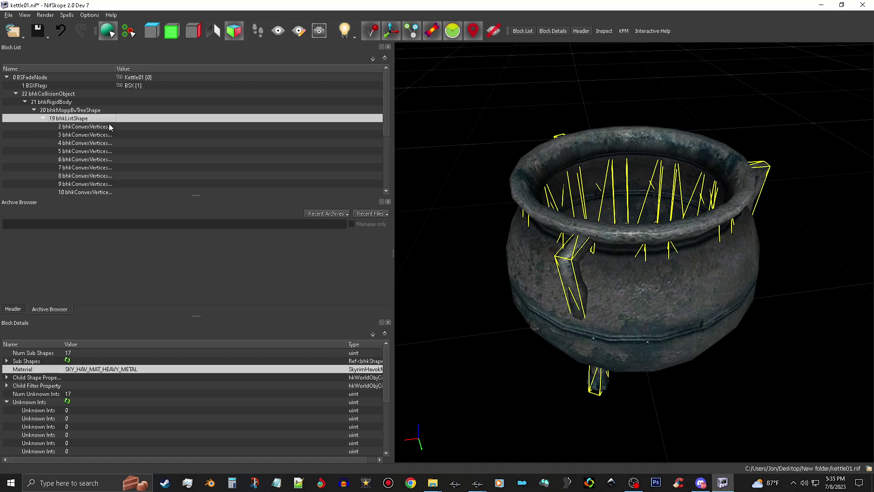
pyautogui.click(155, 143)
pyautogui.scroll(-3, 156, 146)
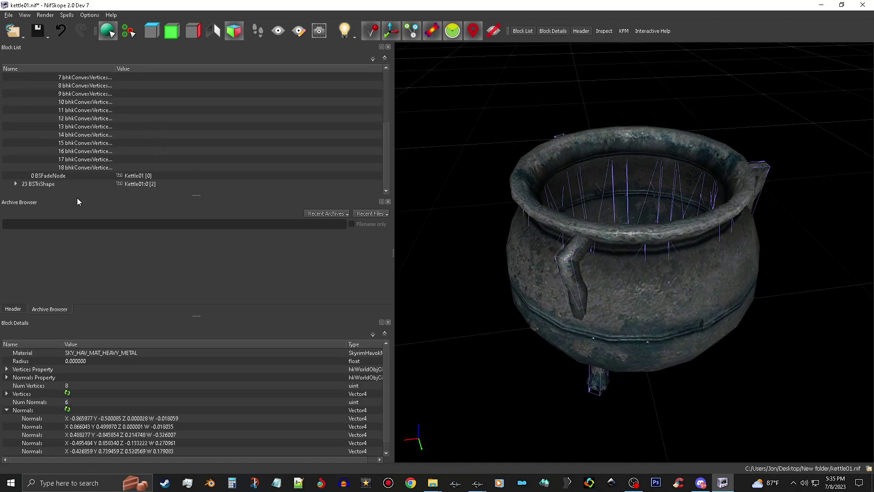
pyautogui.scroll(4, 137, 179)
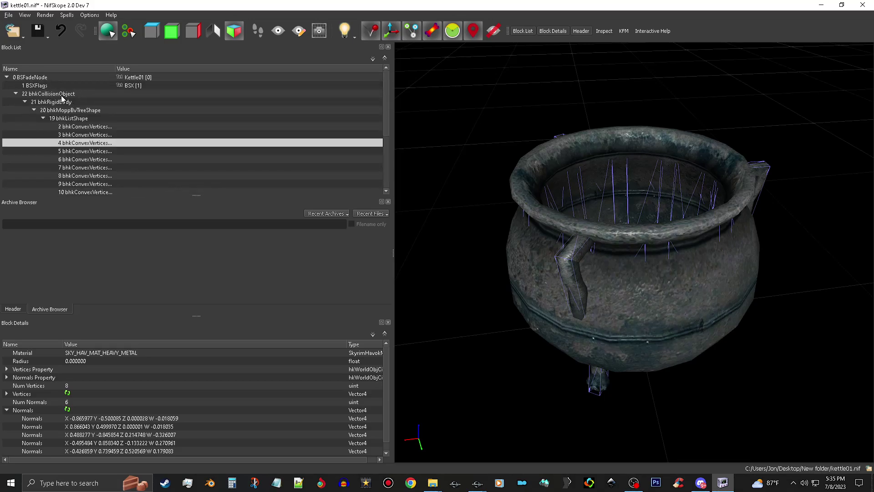
pyautogui.click(63, 94)
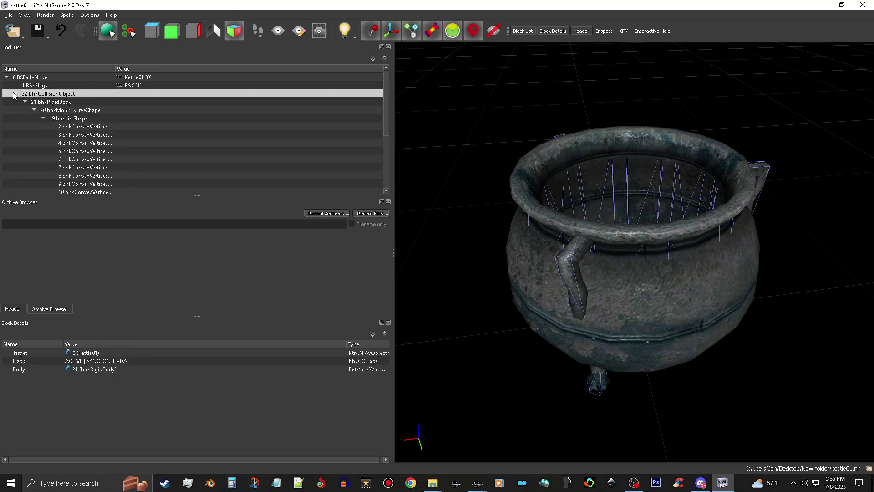
# Collapse the bhkCollisionObject branch and examine the kettle's BSTriShape and its BSLightingShaderProperty
pyautogui.click(16, 94)
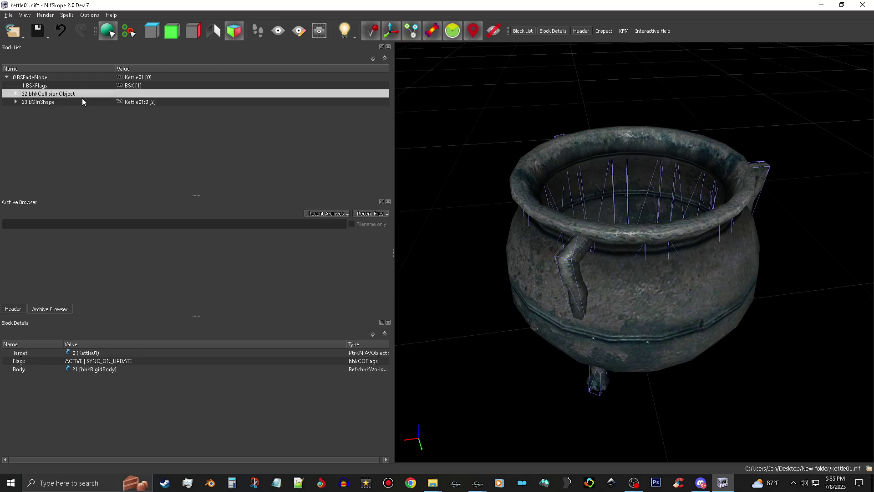
pyautogui.click(15, 100)
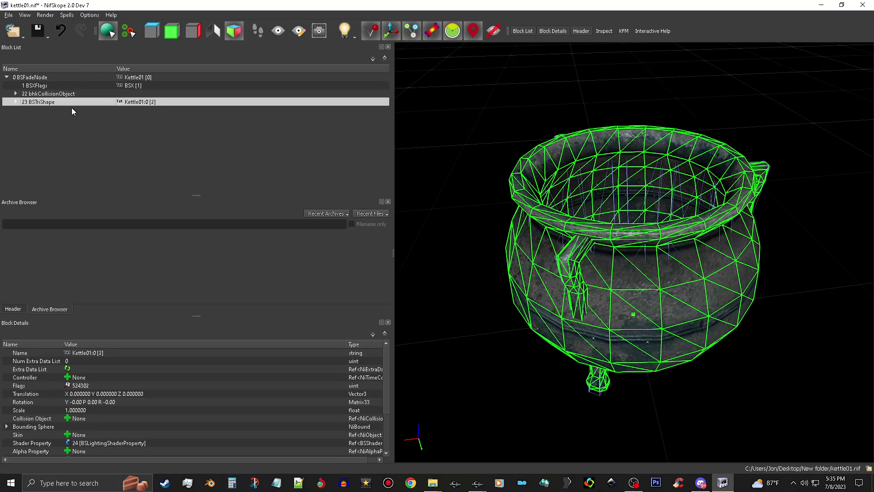
pyautogui.click(14, 103)
pyautogui.click(65, 113)
pyautogui.moveTo(669, 322); pyautogui.dragTo(660, 279)
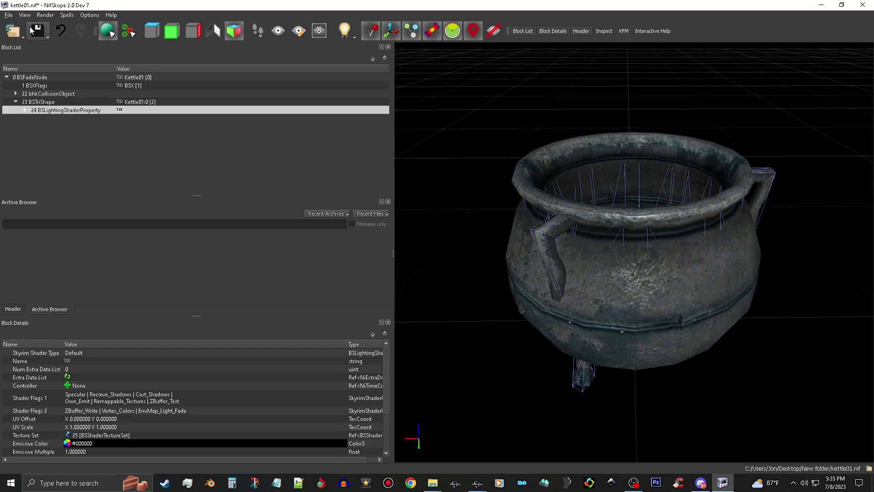
# Save the edited kettle mesh as a new file named kettle02 in the desktop's New folder
pyautogui.click(38, 31)
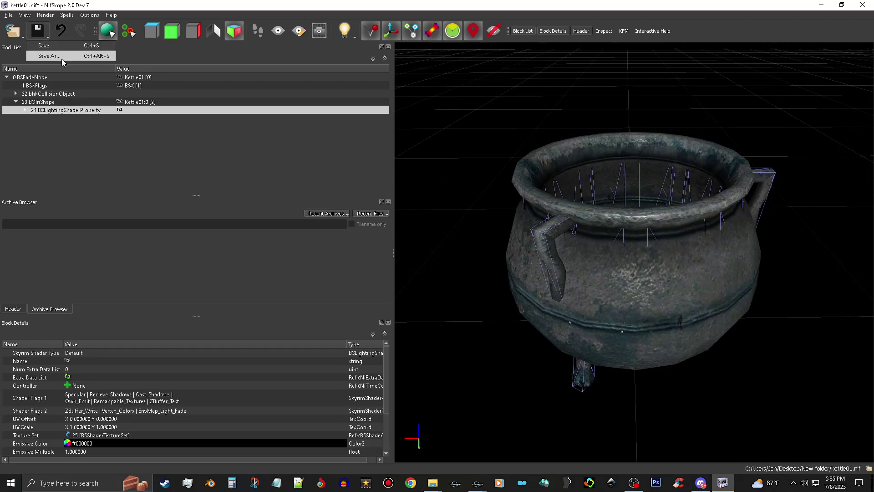
pyautogui.click(62, 59)
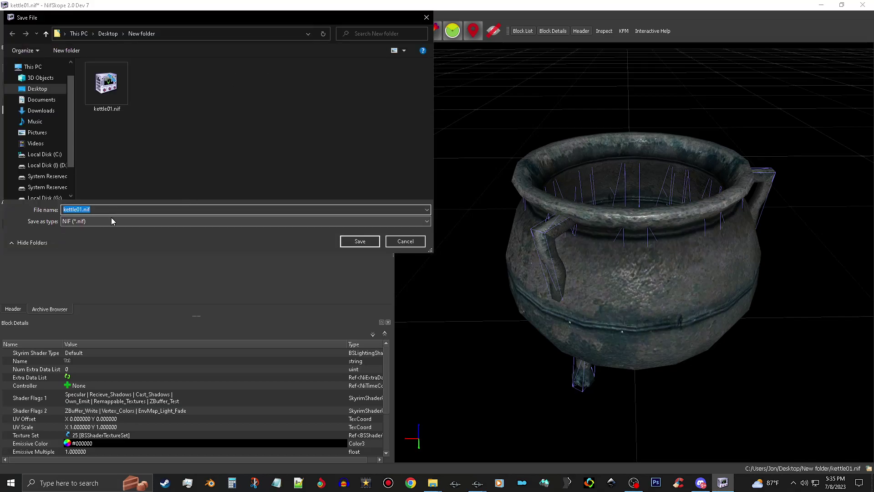
pyautogui.click(117, 212)
pyautogui.press('BackSpace')
pyautogui.press('BackSpace')
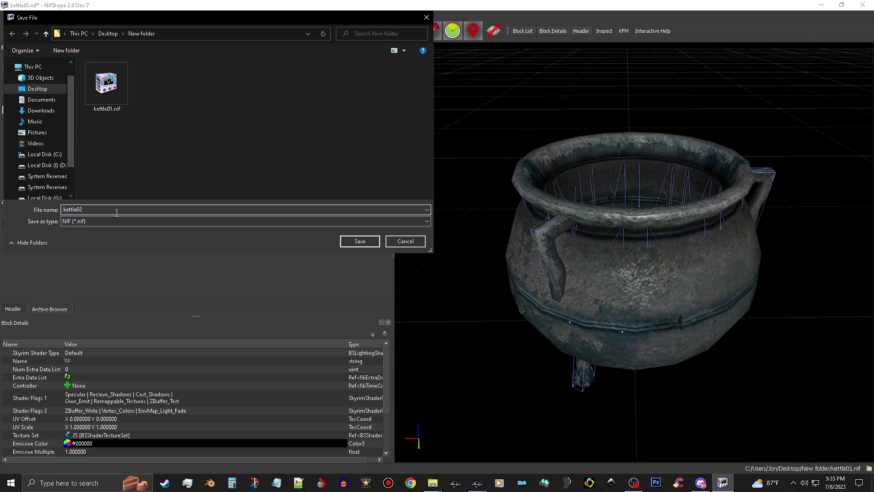
pyautogui.click(368, 244)
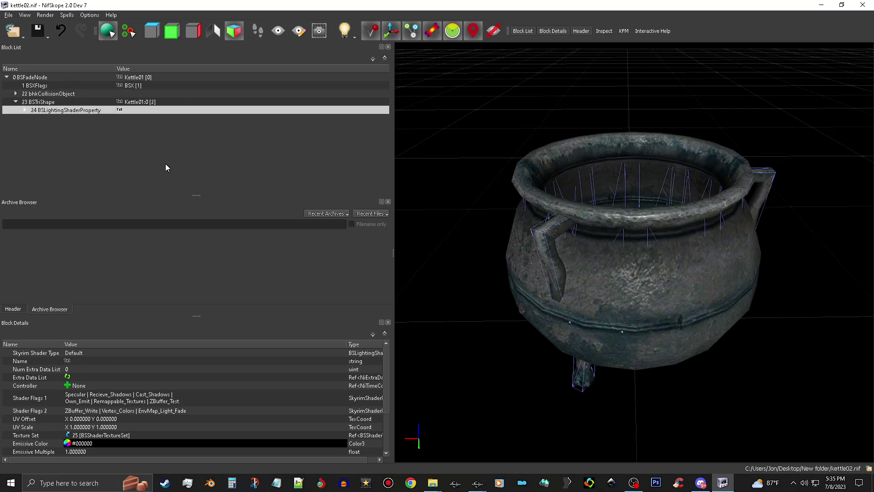
# Examine the BSLightingShaderProperty details of the kettle, including Shader Flags 2 and the remaining shader settings
pyautogui.moveTo(576, 285); pyautogui.dragTo(638, 291)
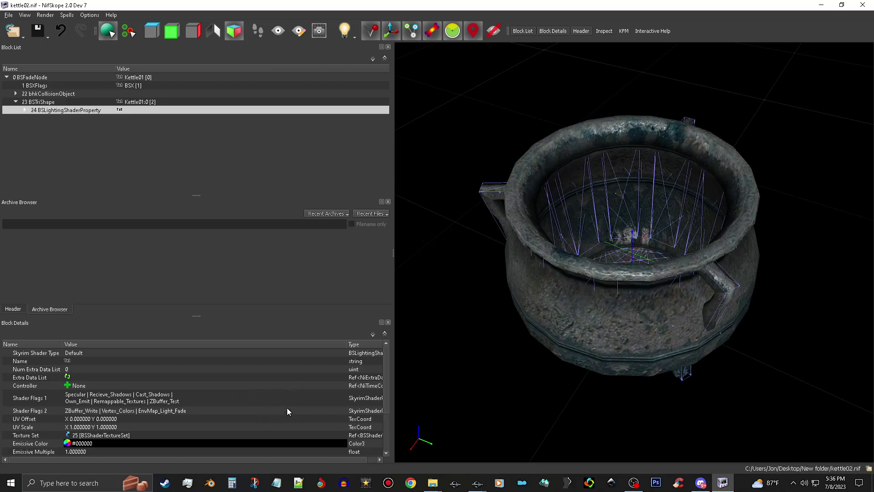
pyautogui.scroll(-3, 274, 407)
pyautogui.scroll(3, 275, 407)
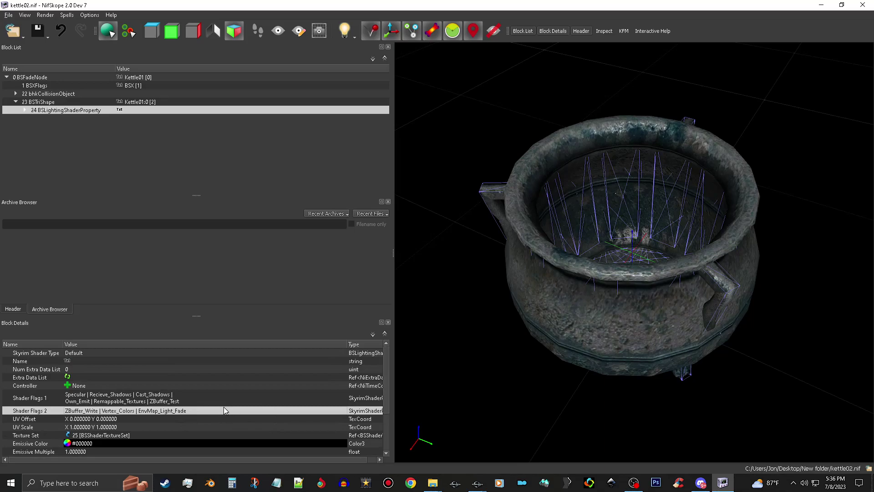
pyautogui.moveTo(286, 399)
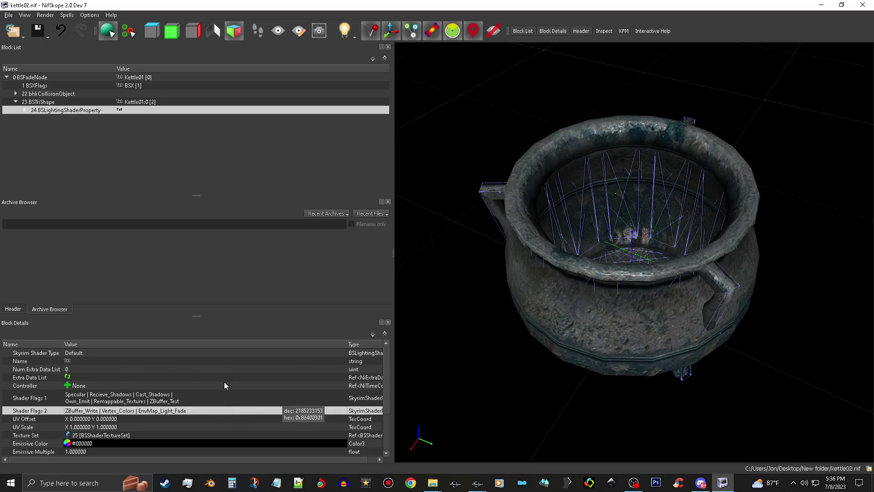
pyautogui.scroll(-3, 223, 385)
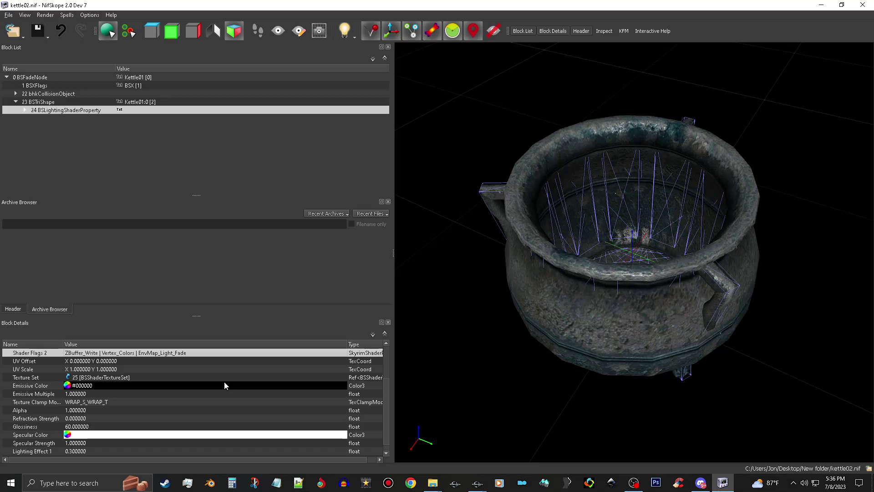
pyautogui.scroll(3, 224, 383)
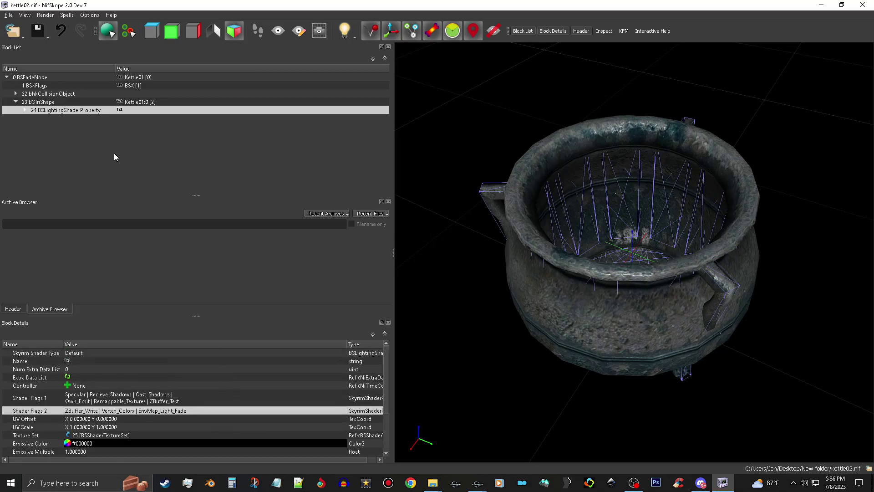
# Examine the block details of the kettle's BSTriShape and view its wireframe from another angle
pyautogui.click(47, 103)
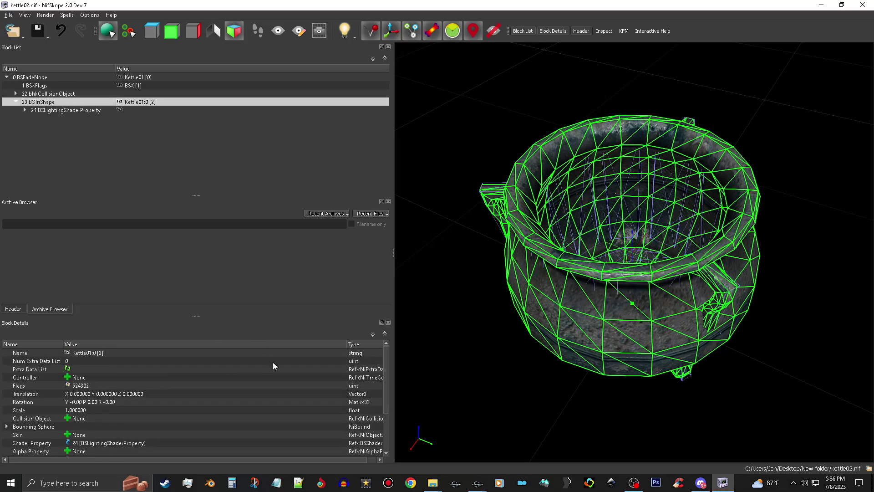
pyautogui.click(219, 361)
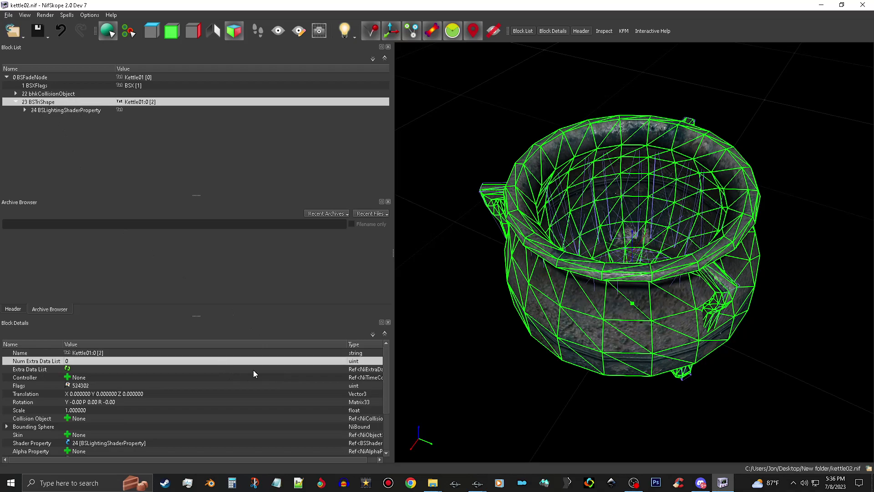
pyautogui.scroll(-3, 253, 372)
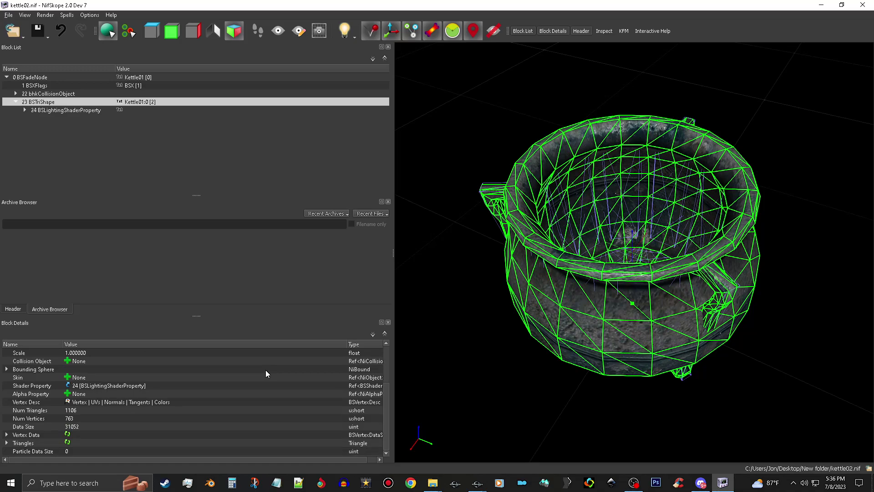
pyautogui.scroll(1, 266, 370)
pyautogui.scroll(2, 266, 370)
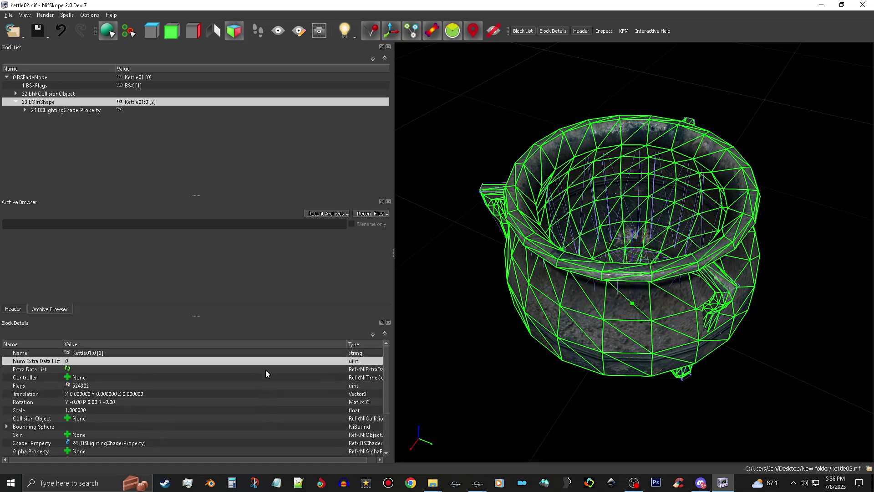
pyautogui.moveTo(488, 348); pyautogui.dragTo(515, 334)
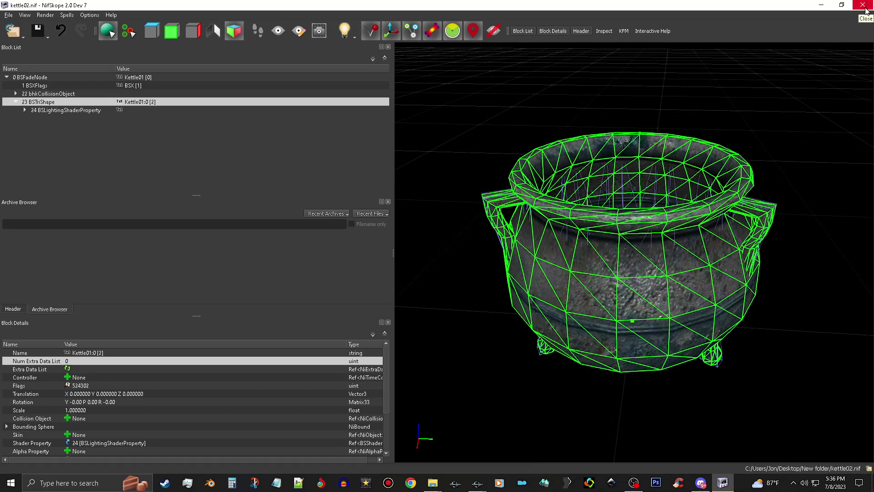
pyautogui.moveTo(820, 91); pyautogui.dragTo(797, 74)
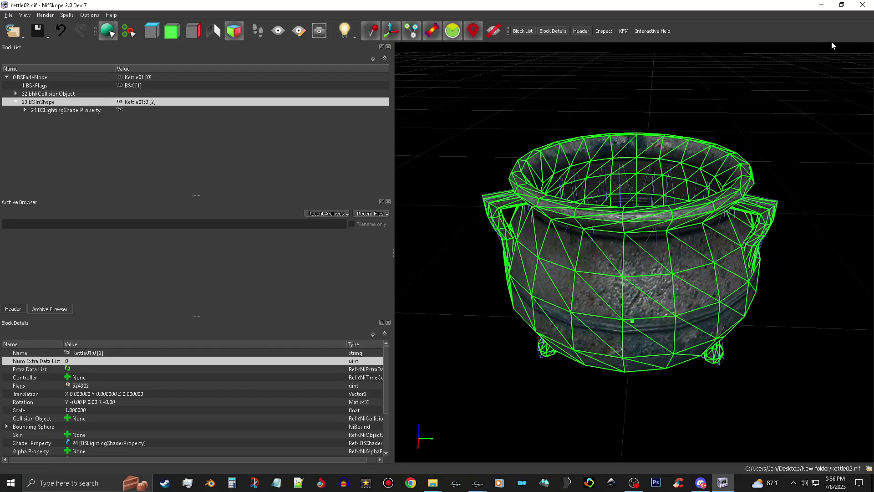
# Close NifSkope and copy kettle02.nif from New folder
pyautogui.click(862, 4)
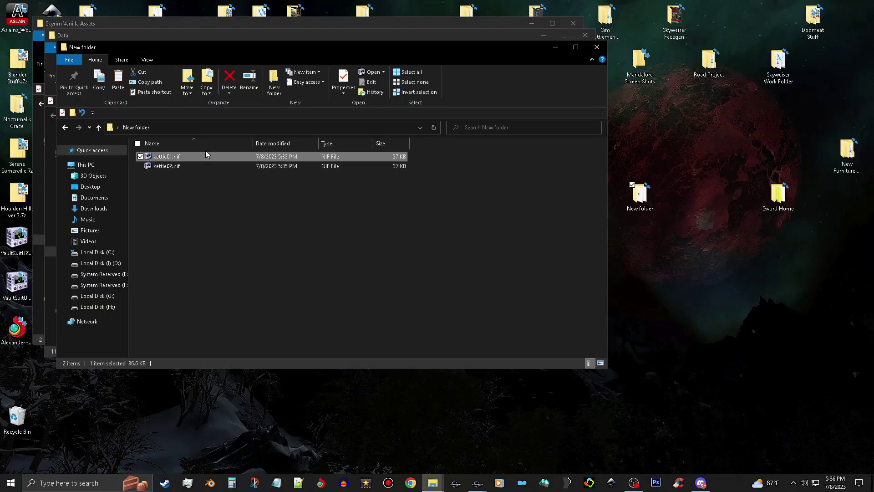
pyautogui.click(225, 167)
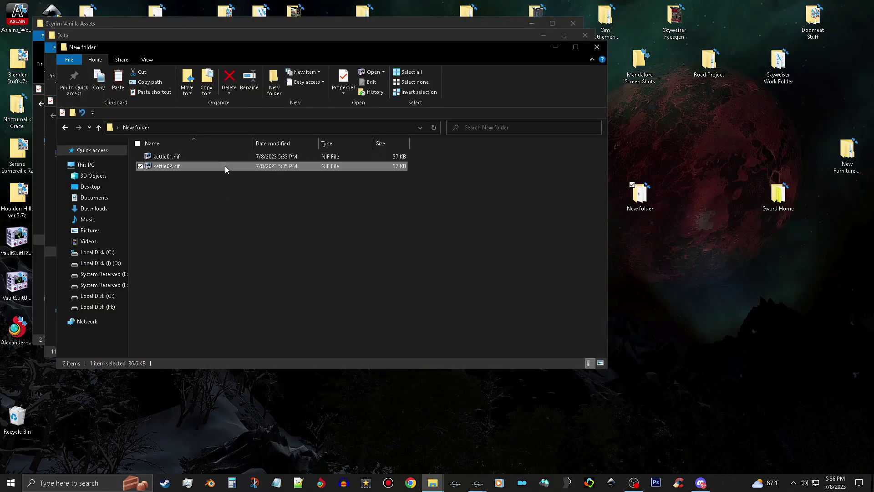
pyautogui.rightClick(225, 165)
pyautogui.click(282, 294)
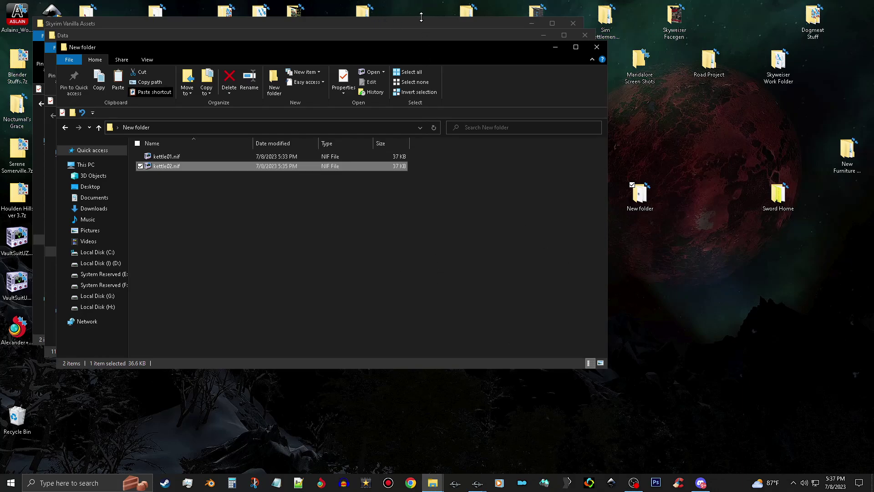
pyautogui.click(709, 132)
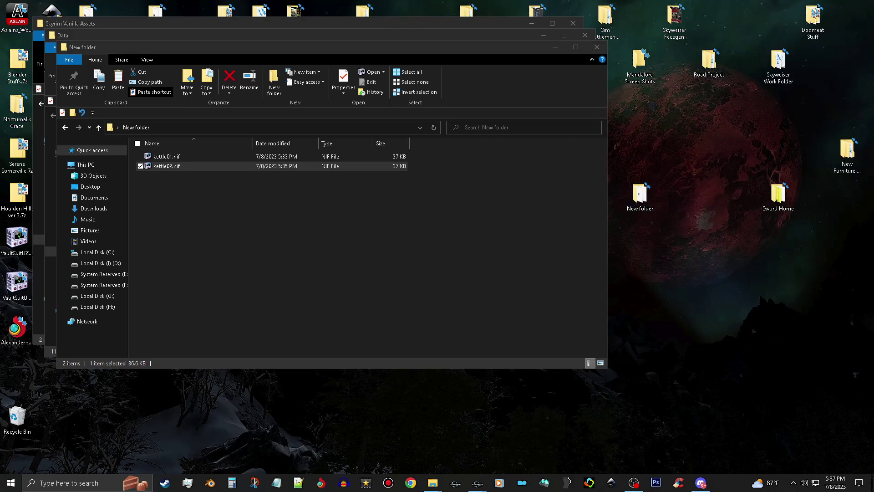
# In the Skyrim Special Edition Data folder window, open Meshes, WOS 2023, Clutter and the Dining Set folder
pyautogui.click(132, 35)
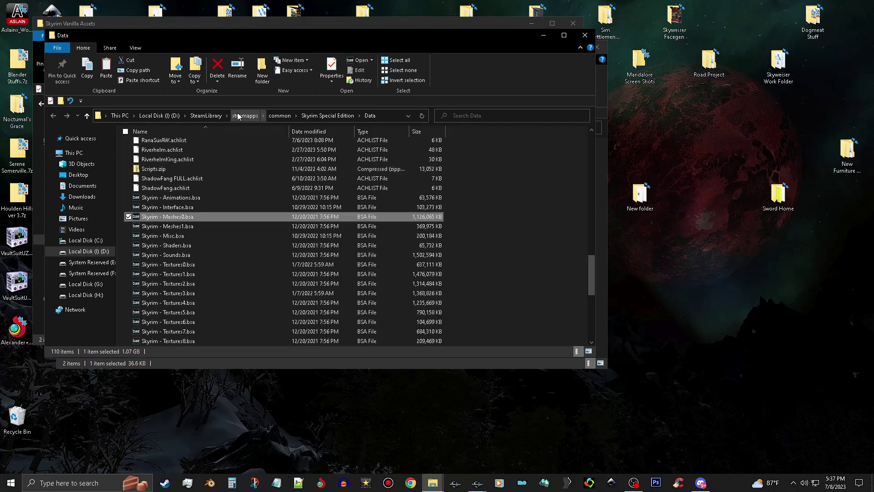
pyautogui.scroll(8, 337, 200)
pyautogui.scroll(12, 337, 199)
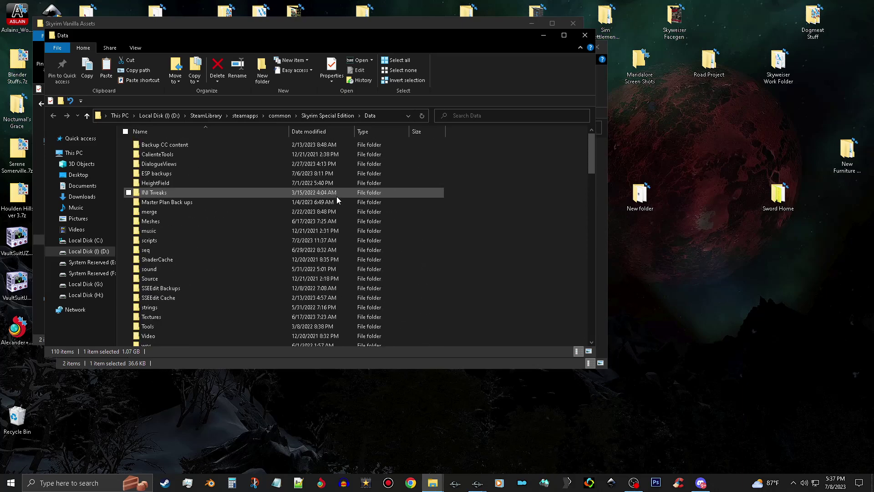
pyautogui.doubleClick(232, 221)
pyautogui.doubleClick(232, 174)
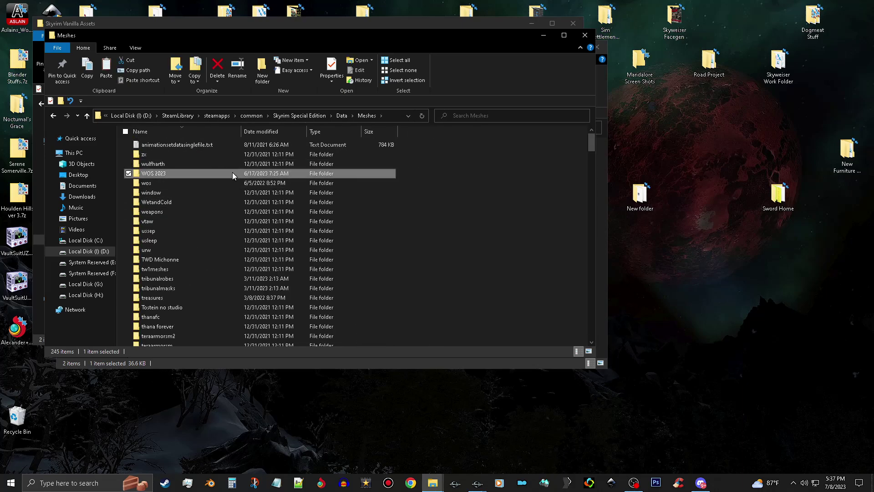
pyautogui.doubleClick(232, 174)
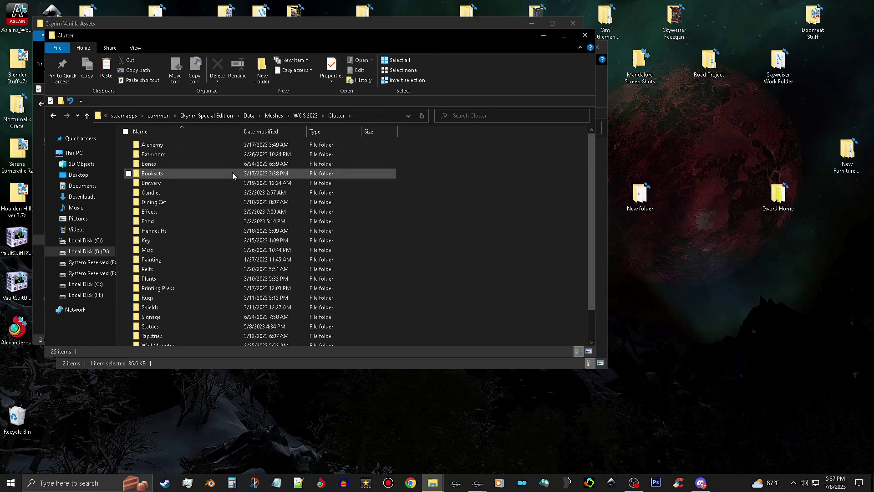
pyautogui.doubleClick(248, 204)
# Paste the copied kettle02.nif into the Dining Set folder
pyautogui.scroll(-4, 469, 210)
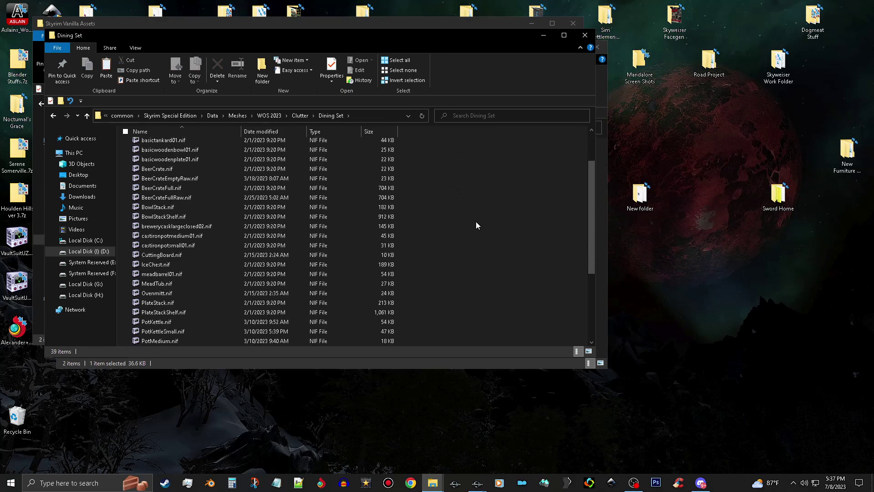
pyautogui.scroll(-2, 490, 223)
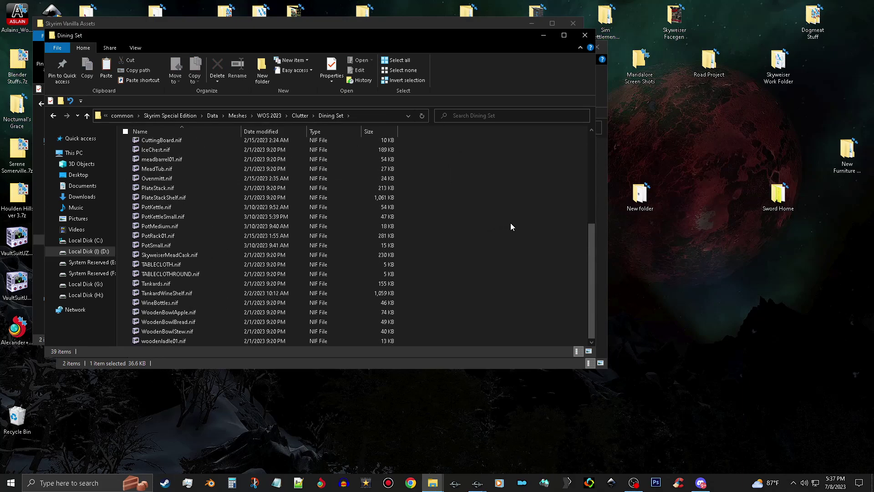
pyautogui.rightClick(528, 246)
pyautogui.click(549, 305)
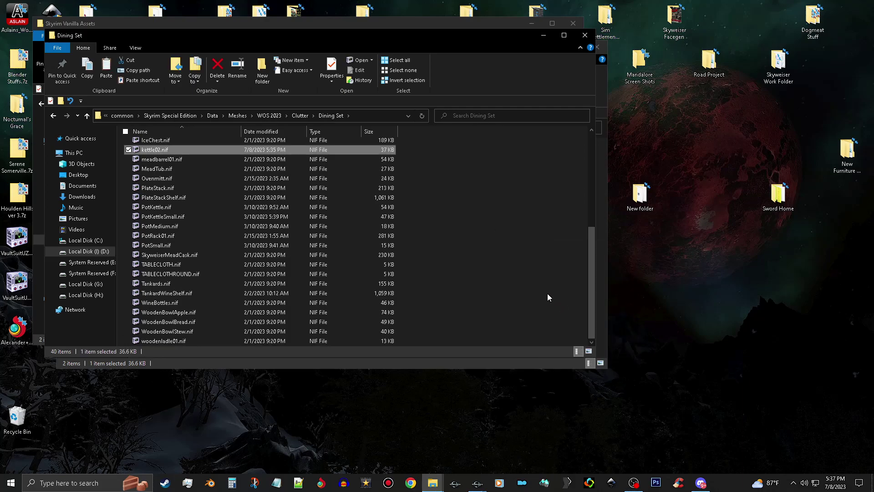
# Close the three open File Explorer windows and switch to the Creation Kit main window
pyautogui.click(585, 35)
pyautogui.click(573, 23)
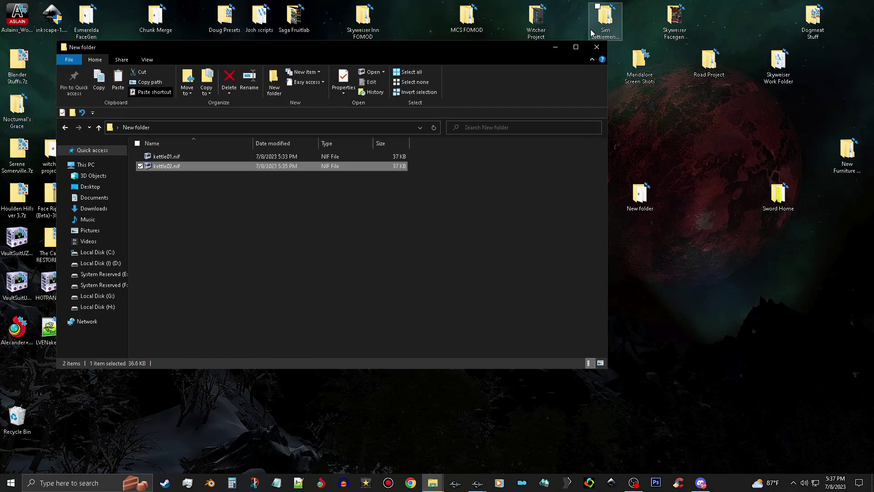
pyautogui.click(597, 47)
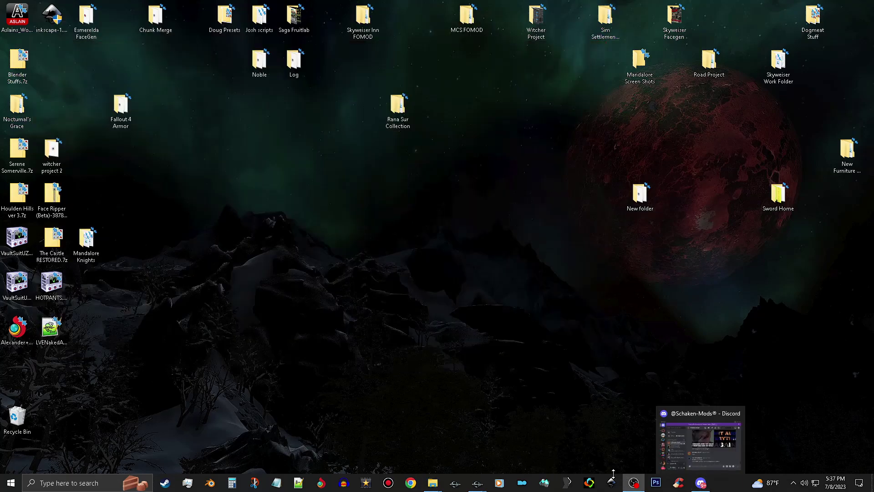
pyautogui.moveTo(476, 486)
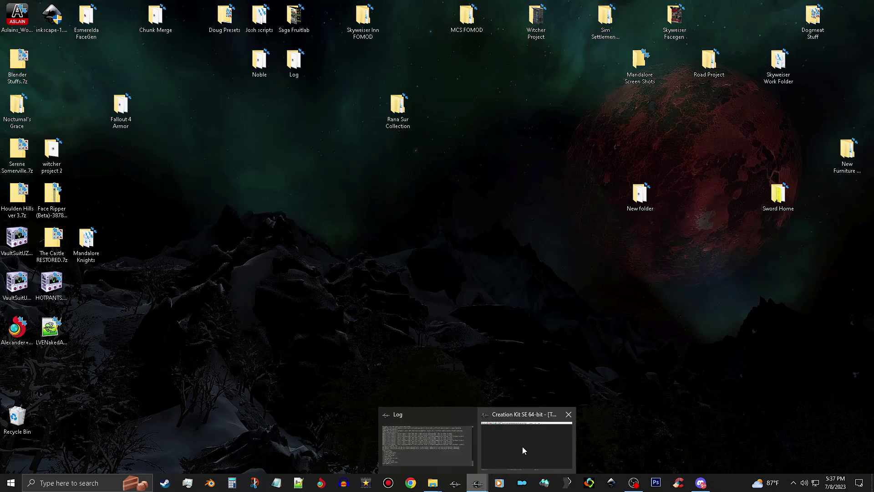
pyautogui.click(522, 446)
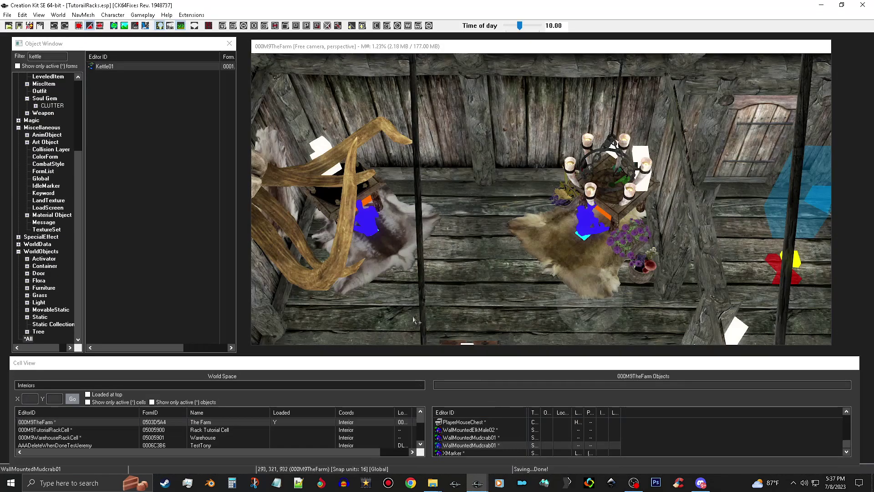
# Show the Static category in the Object Window and clear the kettle filter
pyautogui.click(48, 318)
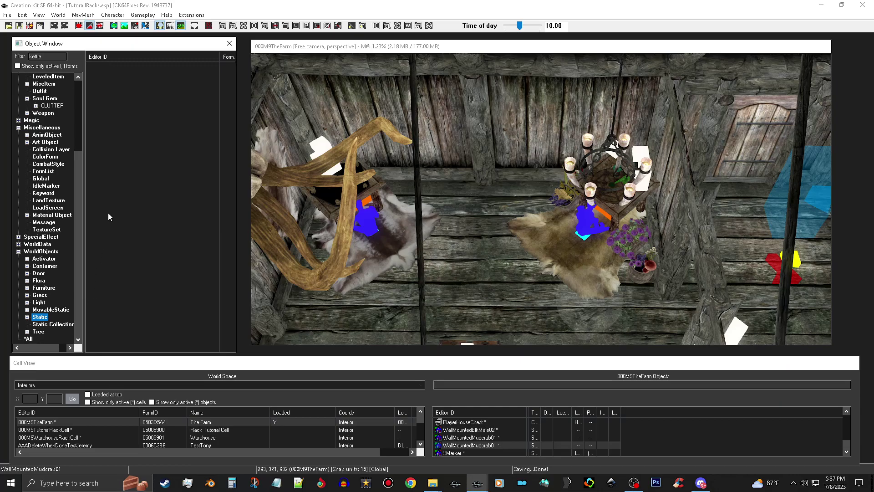
pyautogui.doubleClick(56, 55)
pyautogui.press('BackSpace')
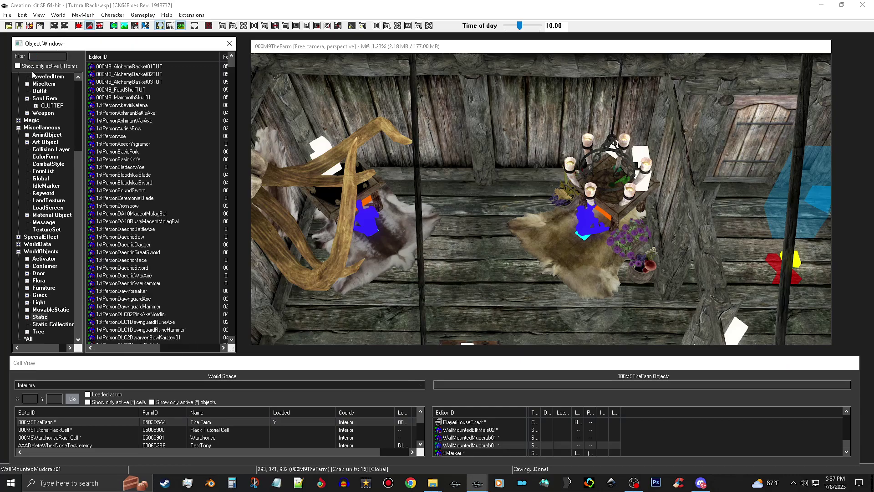
# Open the 000M9_FoodShelfTUT static for editing and change its ID to 000M9_Kettle01TUT
pyautogui.click(138, 90)
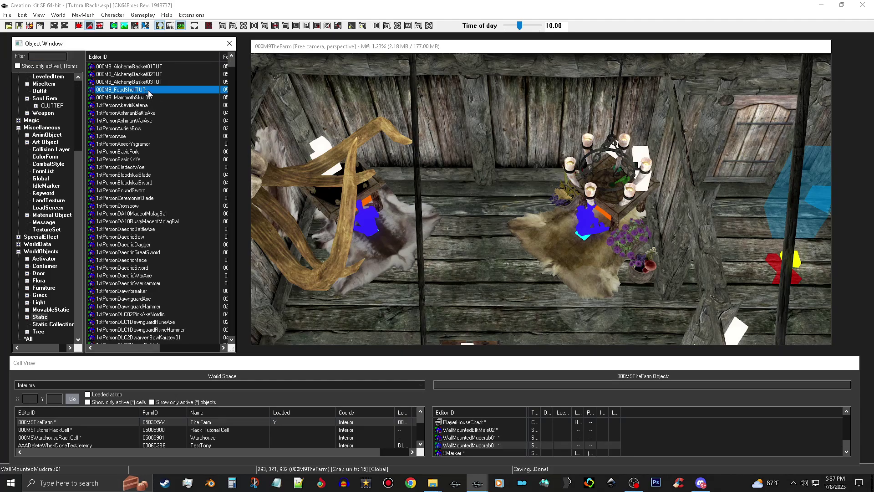
pyautogui.doubleClick(150, 94)
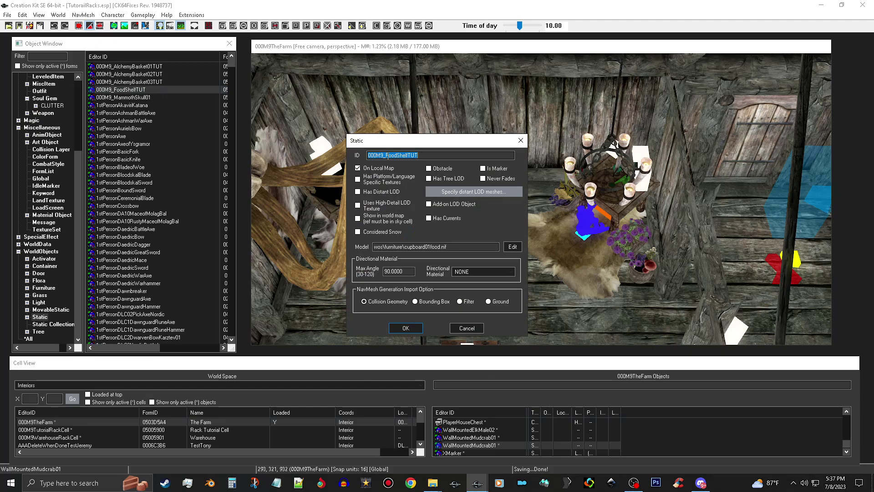
pyautogui.moveTo(387, 157); pyautogui.dragTo(438, 153)
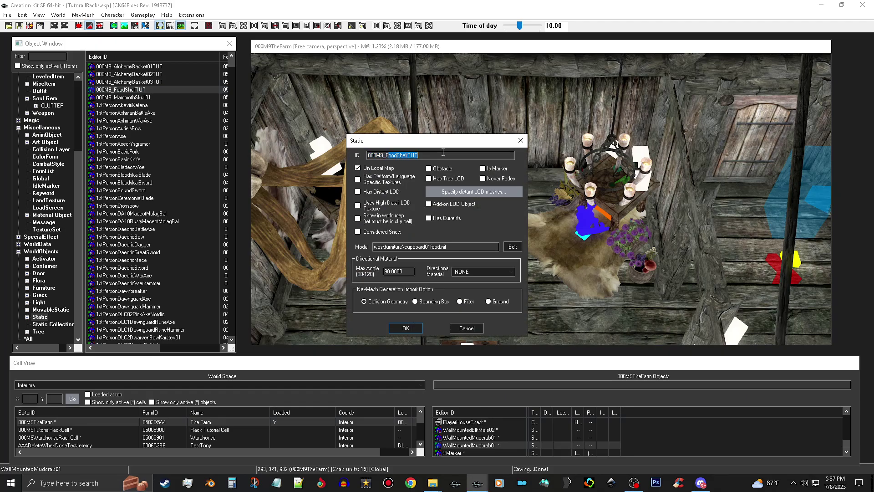
pyautogui.press('BackSpace')
pyautogui.write('Kettle01')
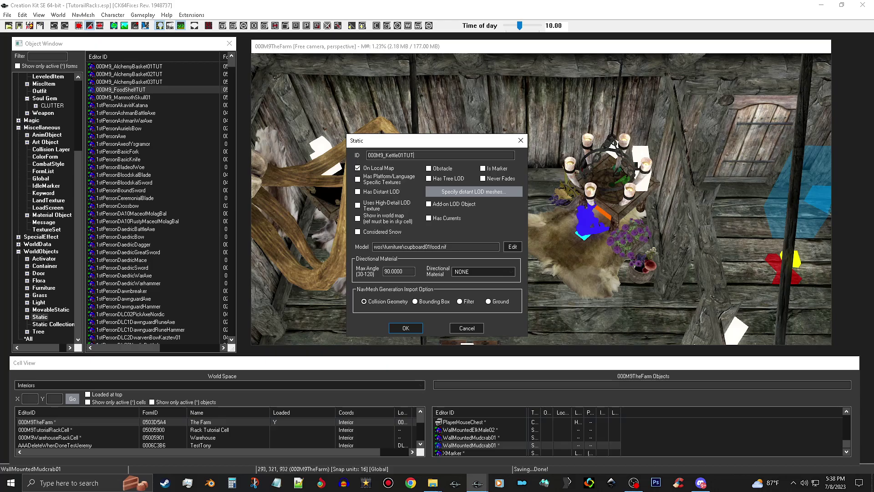
# Assign kettle02.nif from the Clutter\Dining Set folder as the static's model and save it as a new form
pyautogui.click(512, 246)
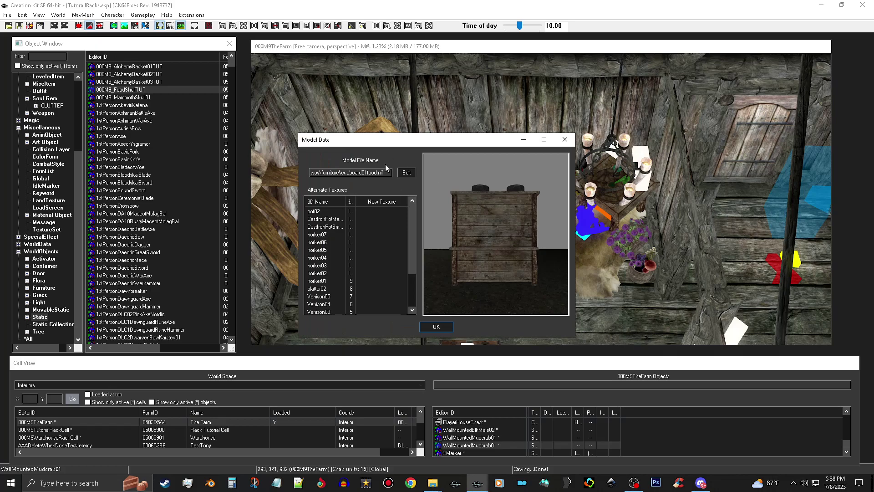
pyautogui.click(411, 173)
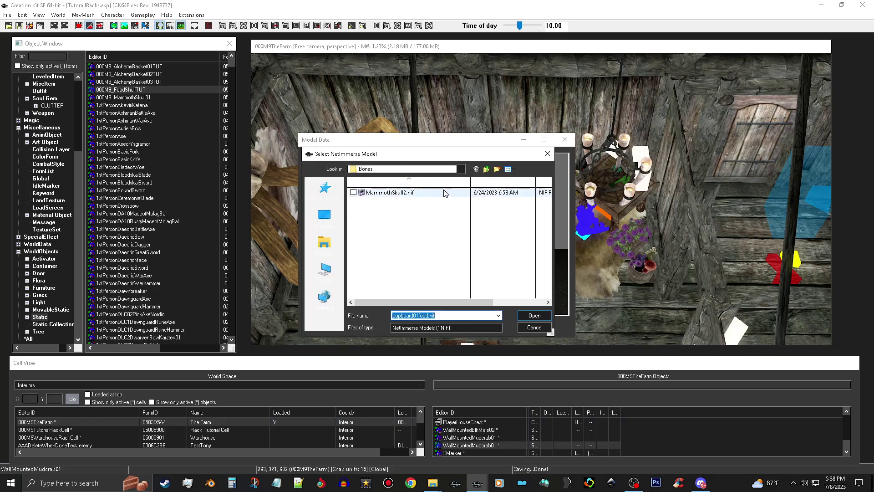
pyautogui.click(486, 169)
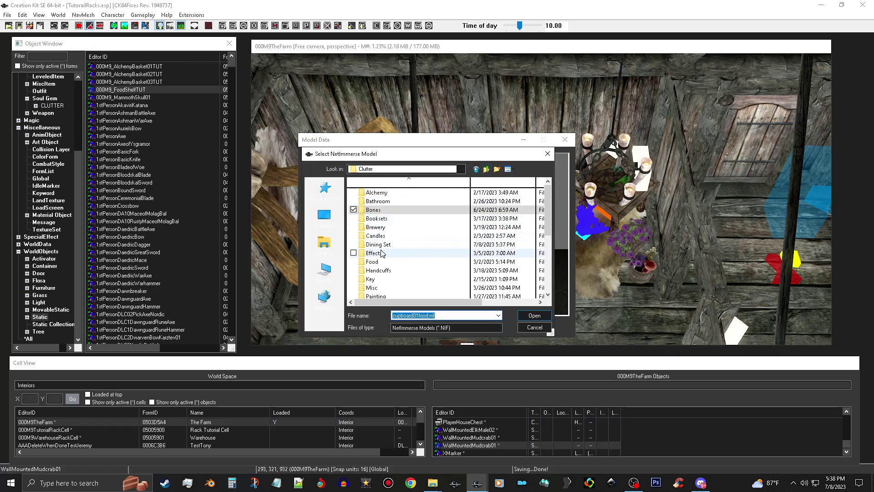
pyautogui.doubleClick(400, 245)
pyautogui.scroll(-1, 407, 246)
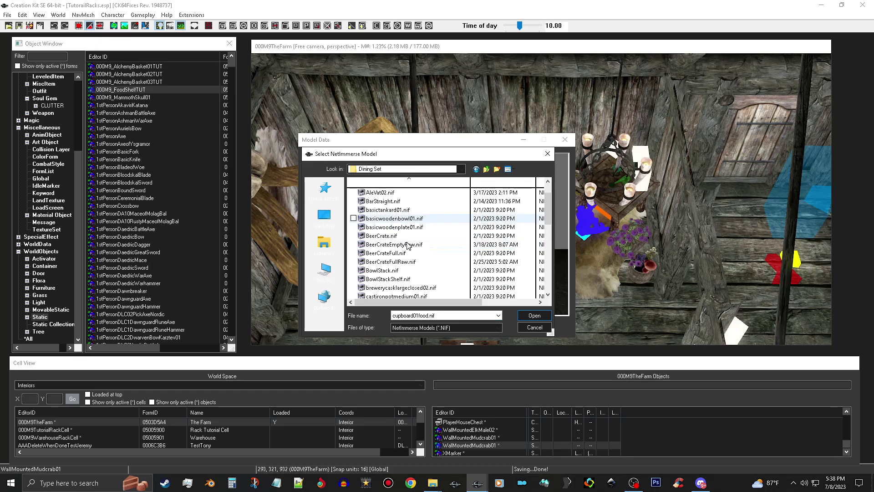
pyautogui.scroll(-3, 406, 246)
pyautogui.click(402, 253)
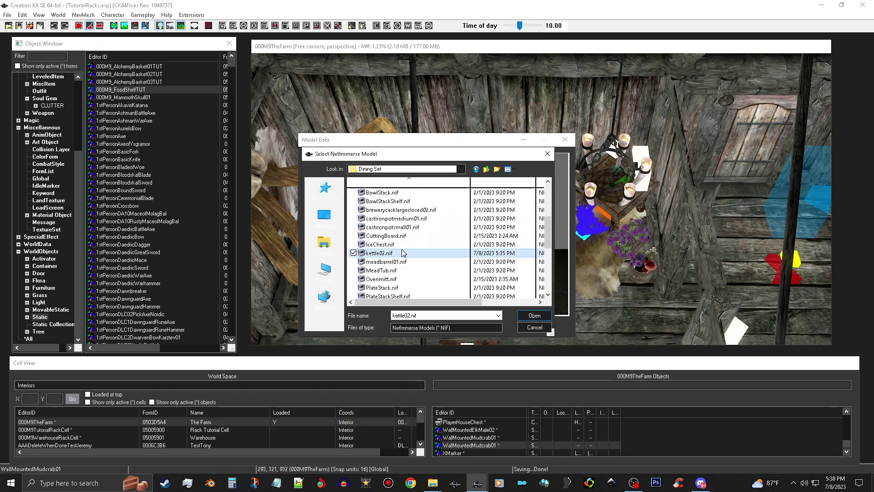
pyautogui.click(535, 315)
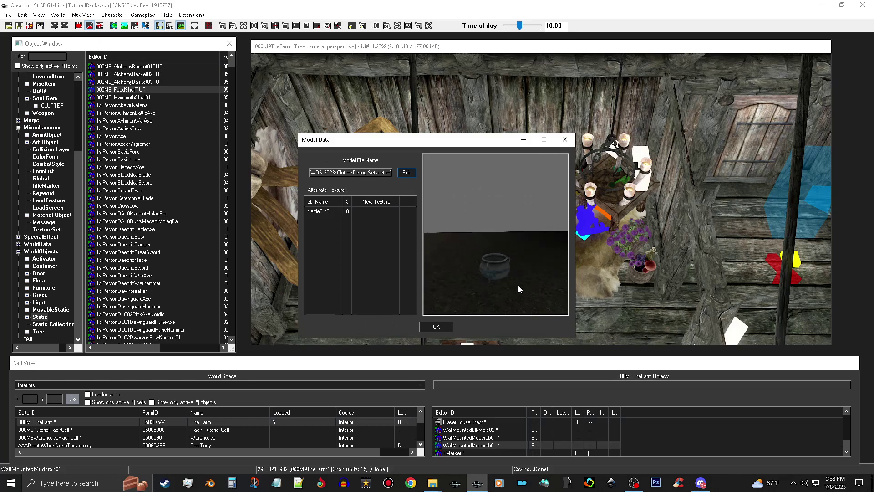
pyautogui.click(442, 328)
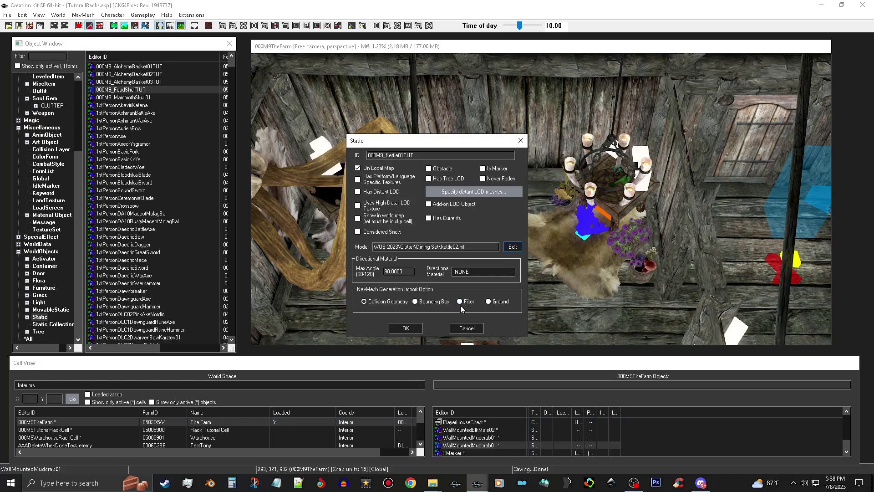
pyautogui.click(407, 329)
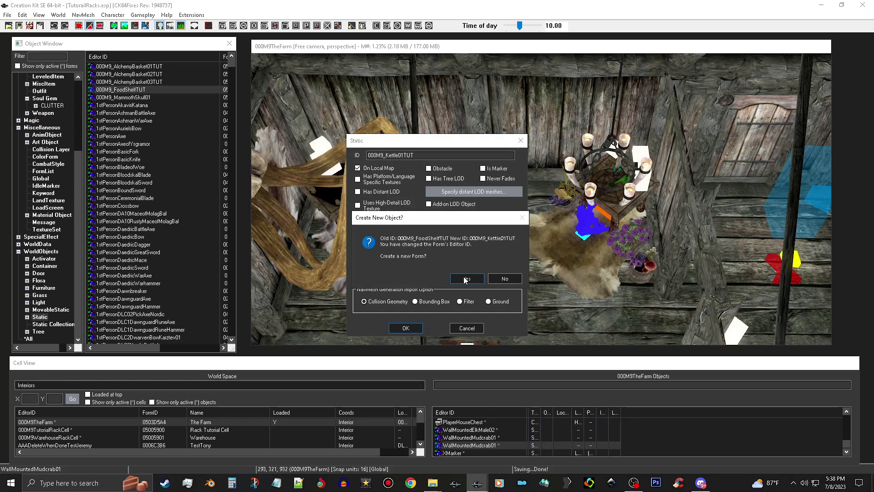
pyautogui.click(465, 278)
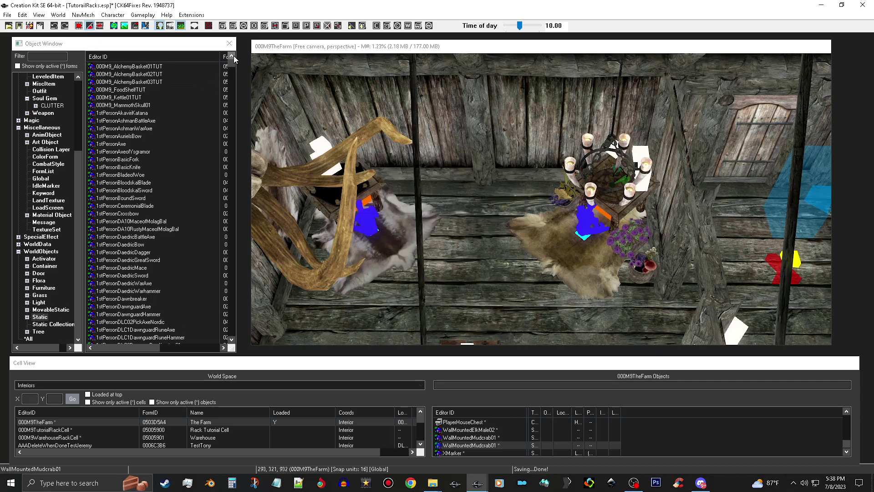
# Load the 000M9WarehouseRackCell interior and delete the Kettle01 pot standing on the wooden floor piece
pyautogui.doubleClick(211, 437)
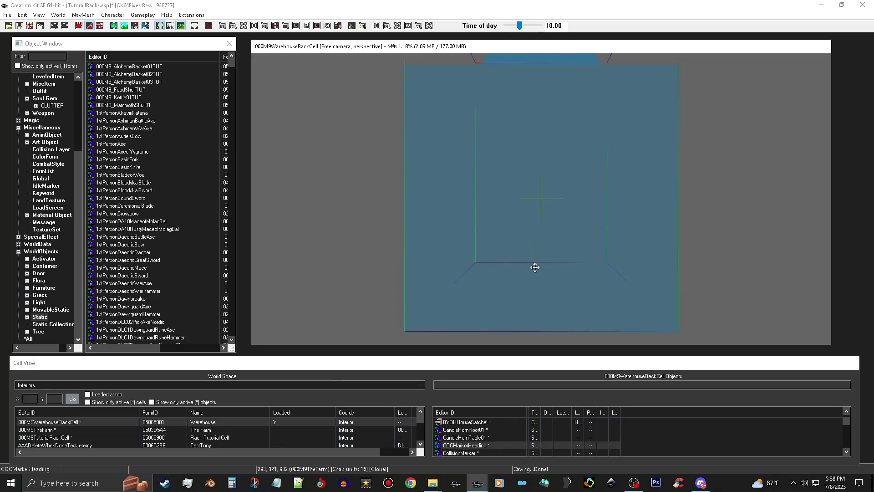
pyautogui.keyDown('shift'); pyautogui.moveTo(535, 267); pyautogui.dragTo(543, 310, button='middle'); pyautogui.keyUp('shift')
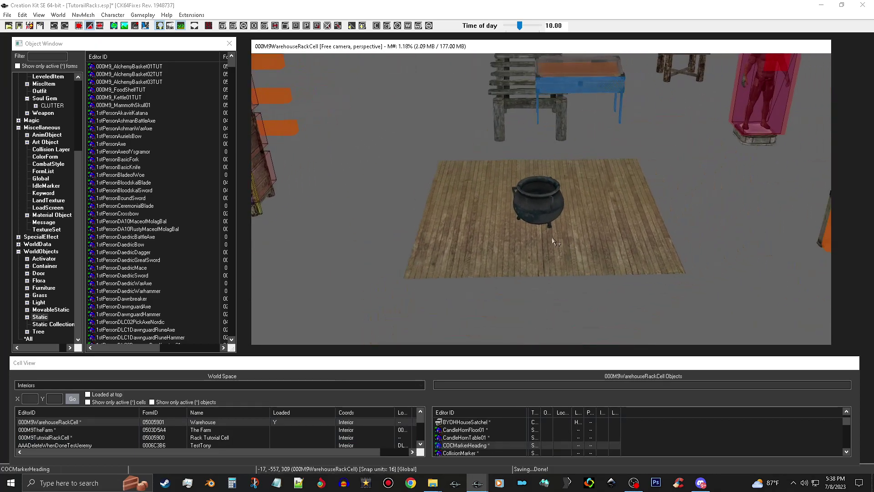
pyautogui.click(540, 209)
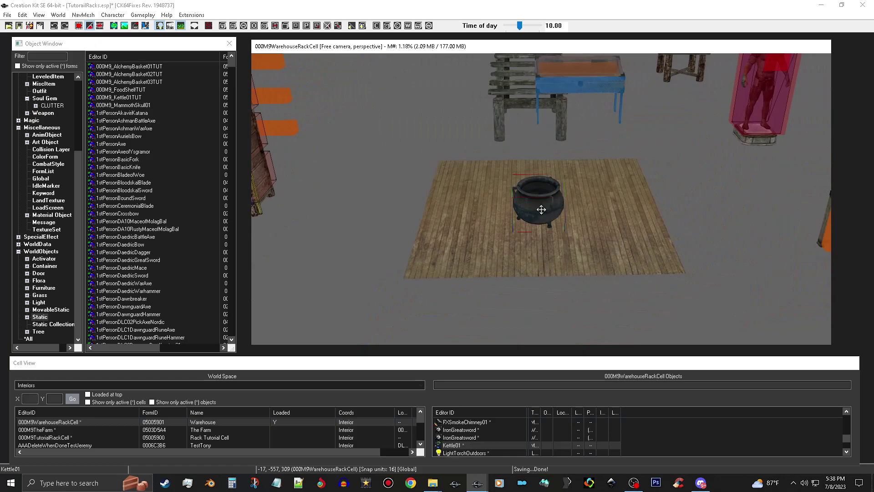
pyautogui.press('Delete')
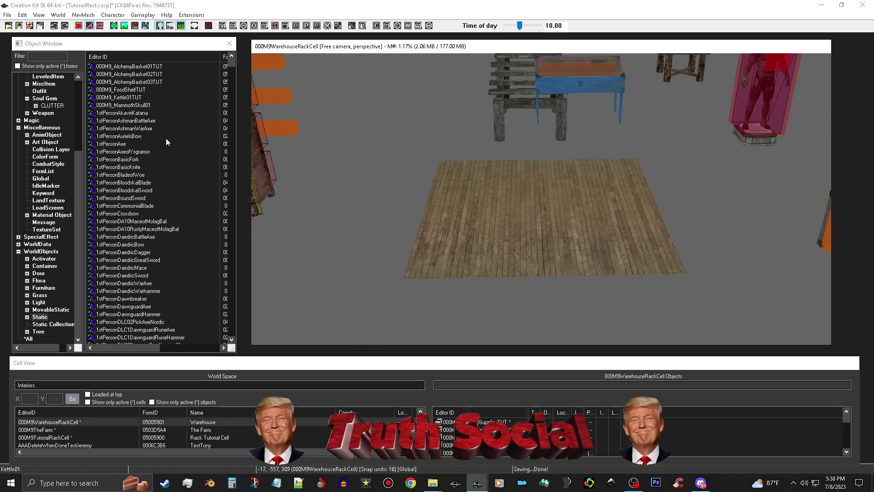
# Place the 000M9_Kettle01TUT static on the wooden floor piece and refresh the cell so its mesh displays
pyautogui.click(130, 98)
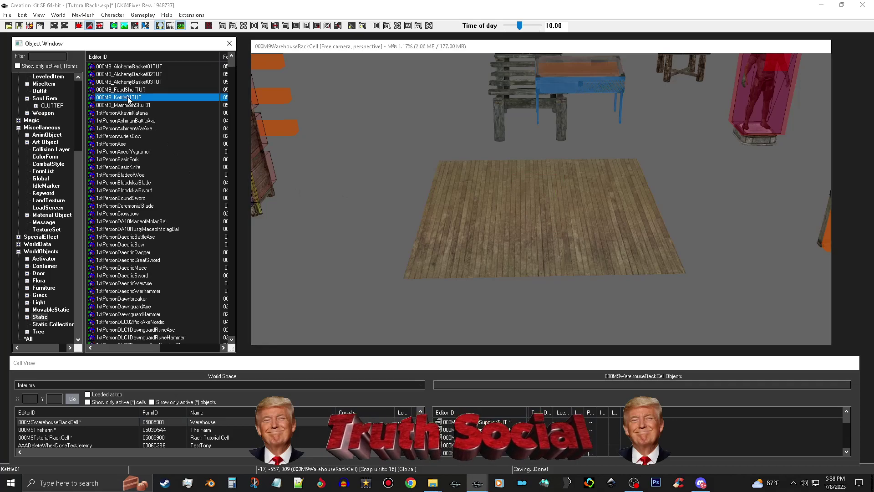
pyautogui.moveTo(130, 98); pyautogui.dragTo(547, 226)
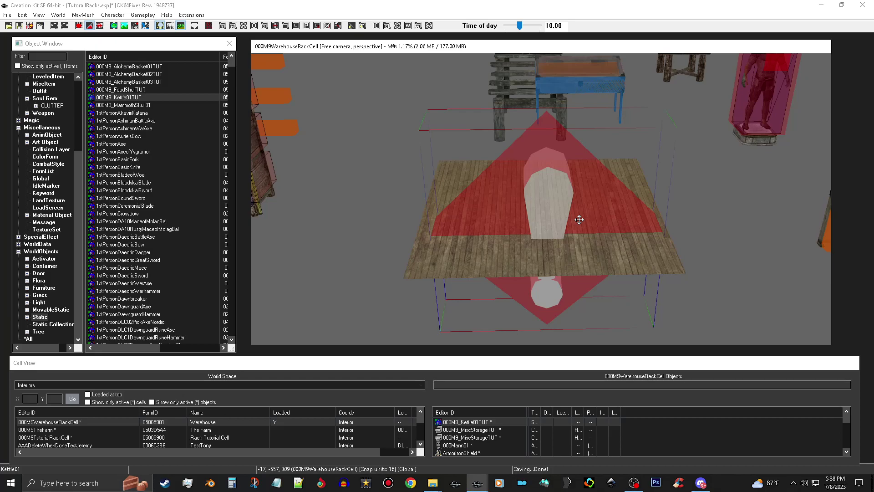
pyautogui.press('F5')
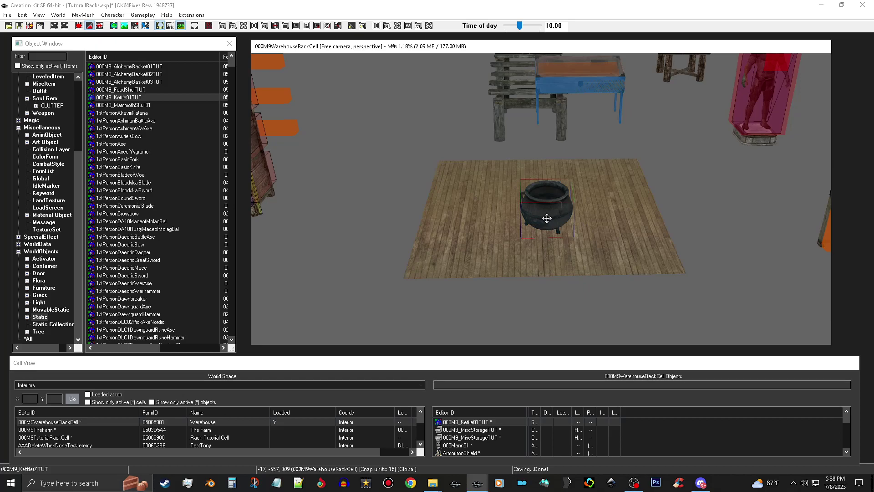
pyautogui.scroll(3, 543, 217)
pyautogui.scroll(3, 547, 218)
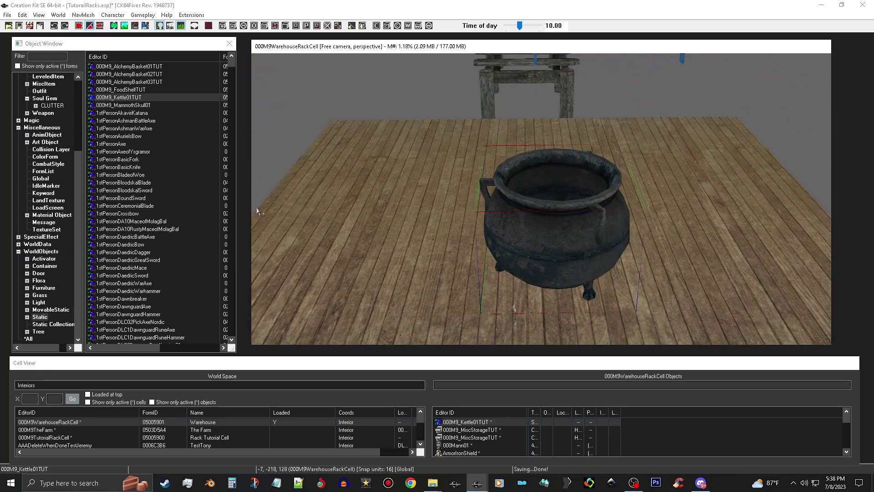
# Filter the Object Window for "dirt" across all object categories
pyautogui.click(53, 55)
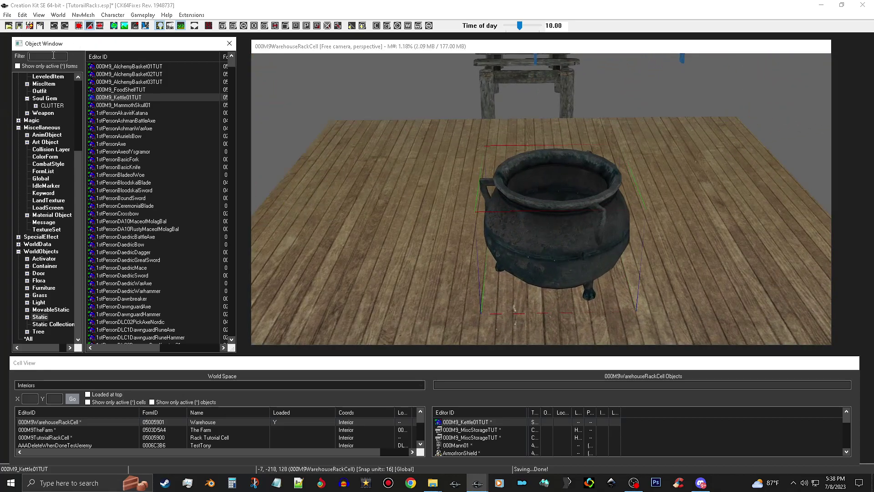
pyautogui.write('dirt')
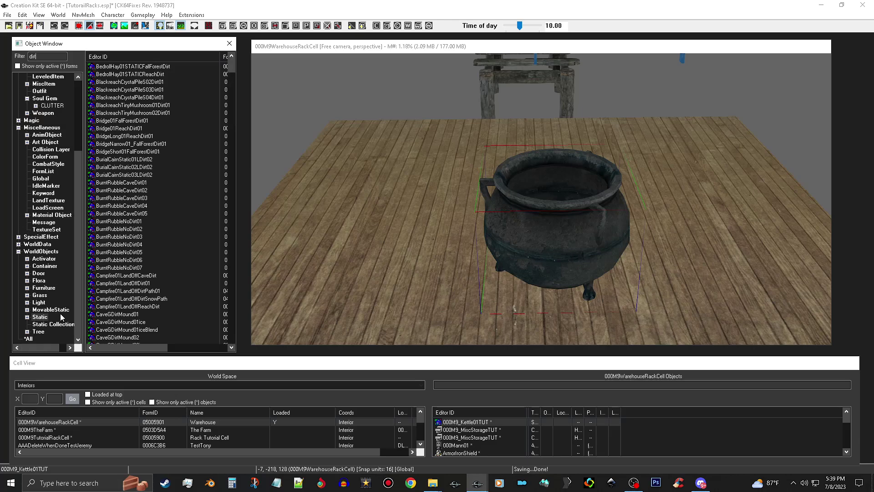
pyautogui.click(28, 339)
pyautogui.moveTo(232, 62); pyautogui.dragTo(245, 90)
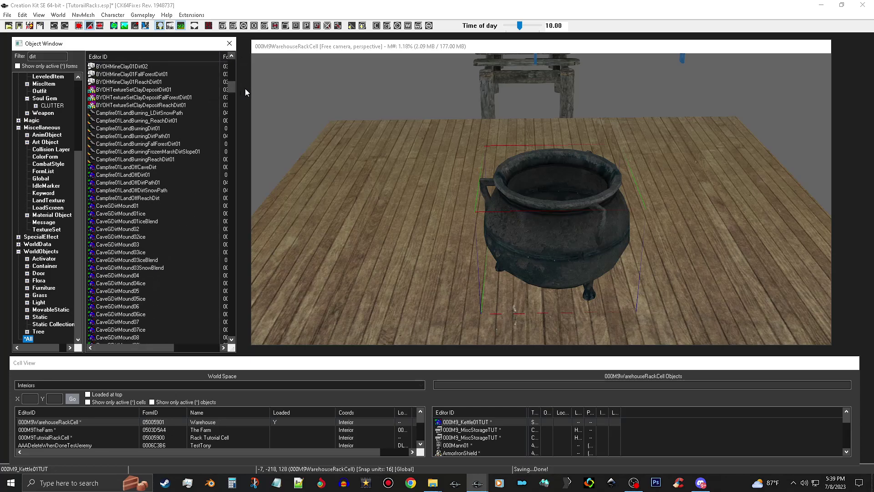
# Preview the CaveGDirtMound01 static, rotate the model to inspect its shape, and close the preview
pyautogui.click(162, 122)
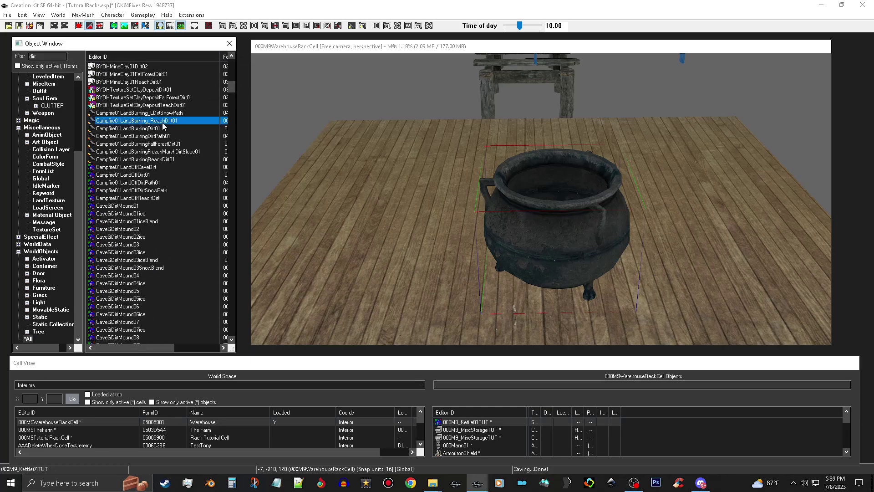
pyautogui.click(128, 207)
pyautogui.rightClick(128, 207)
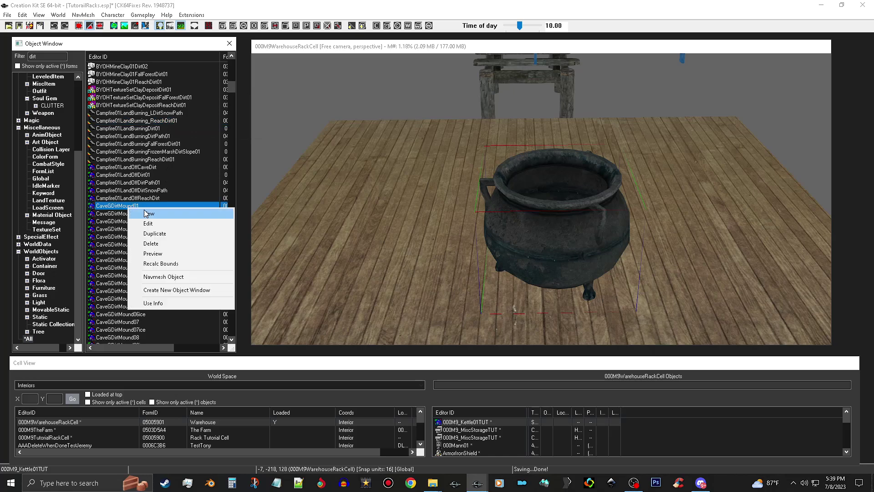
pyautogui.click(160, 258)
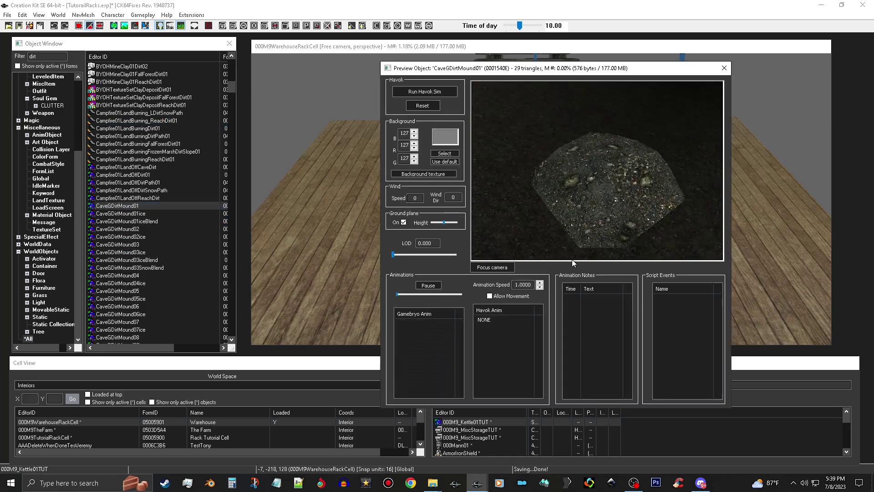
pyautogui.moveTo(616, 167); pyautogui.dragTo(569, 196)
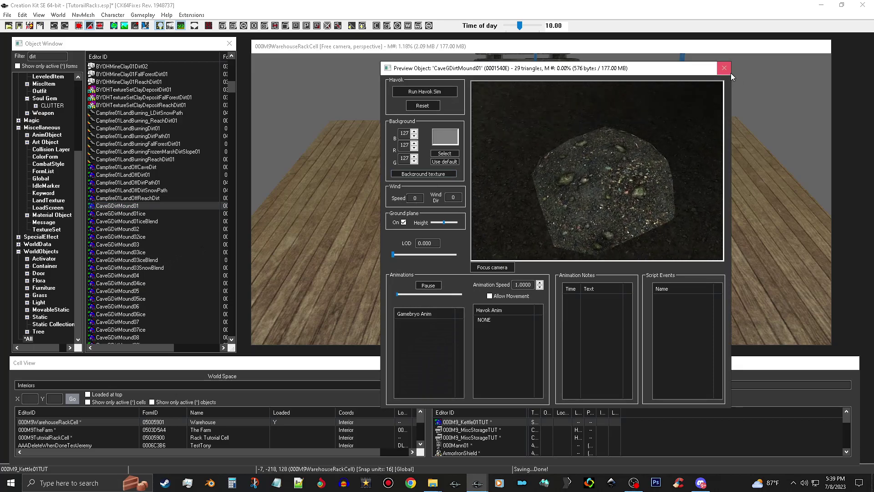
pyautogui.click(725, 68)
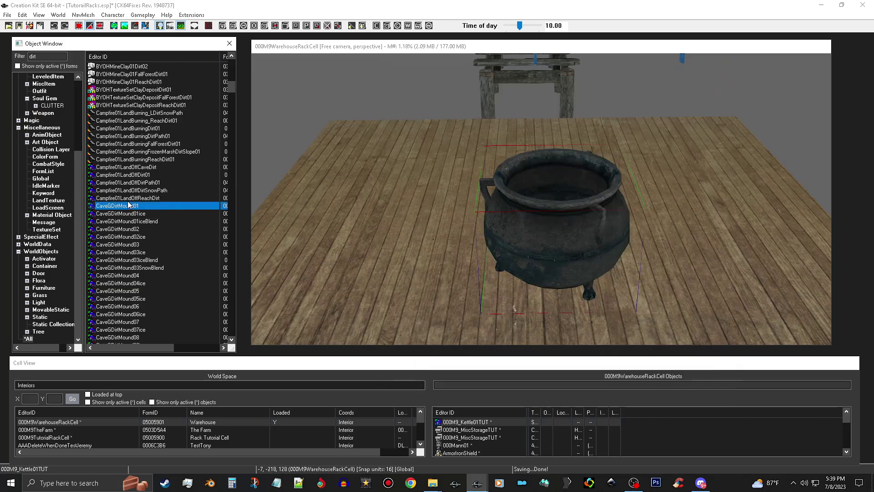
# Place CaveGDirtMound01 in the cell and move it into the opening of the kettle
pyautogui.moveTo(146, 207); pyautogui.dragTo(487, 206)
pyautogui.moveTo(558, 214); pyautogui.dragTo(561, 179)
pyautogui.moveTo(590, 208); pyautogui.dragTo(582, 242, button='middle')
pyautogui.moveTo(578, 238); pyautogui.dragTo(577, 169)
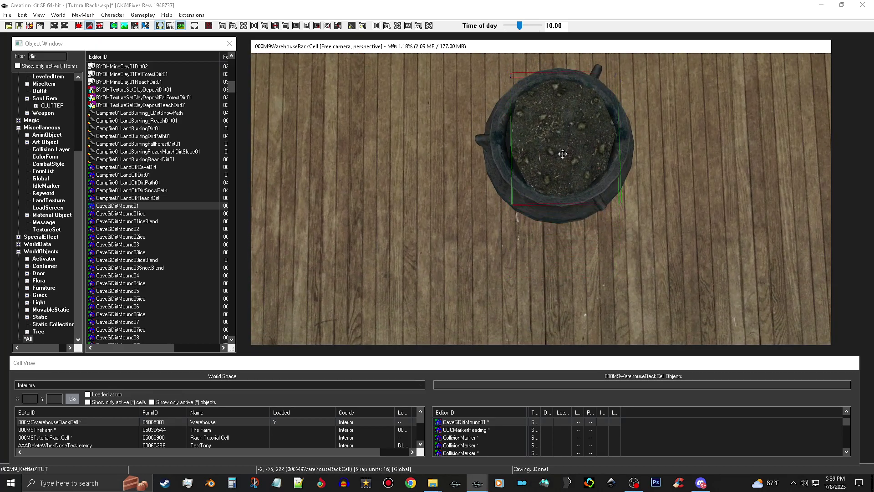
pyautogui.scroll(2, 562, 154)
pyautogui.scroll(1, 575, 130)
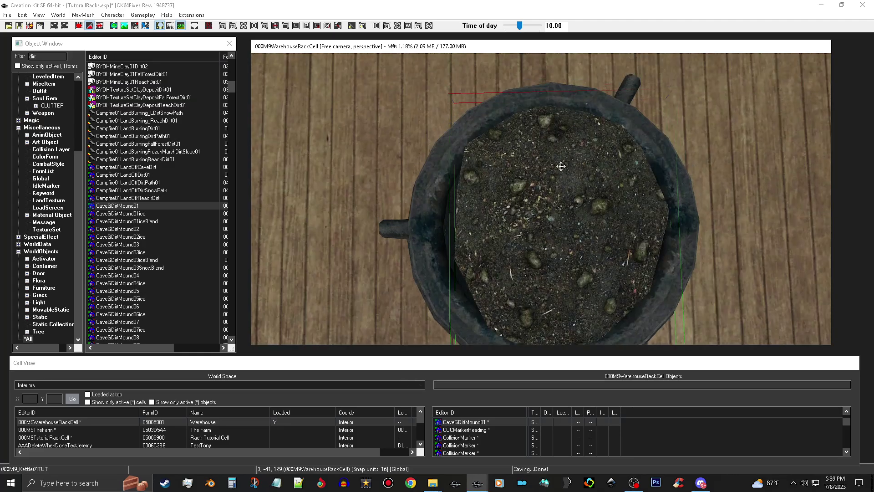
# Shift and rotate the CaveGDirtMound01 mound so that it fits inside the kettle's rim
pyautogui.moveTo(543, 230); pyautogui.dragTo(534, 228)
pyautogui.keyDown('shift'); pyautogui.moveTo(533, 228); pyautogui.dragTo(539, 208, button='middle'); pyautogui.keyUp('shift')
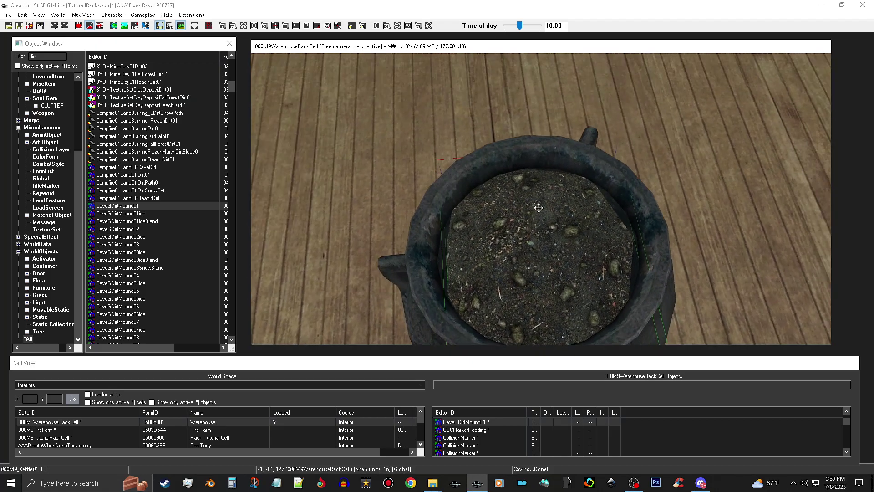
pyautogui.moveTo(541, 227); pyautogui.dragTo(569, 226, button='right')
pyautogui.keyDown('shift'); pyautogui.moveTo(541, 219); pyautogui.dragTo(573, 206, button='middle'); pyautogui.keyUp('shift')
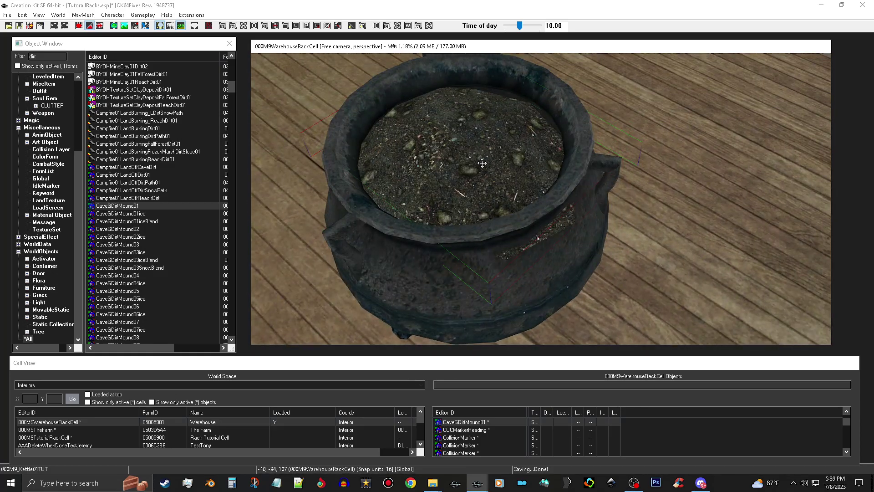
pyautogui.moveTo(481, 166)
pyautogui.mouseDown()
pyautogui.moveTo(474, 166)
pyautogui.moveTo(483, 166)
pyautogui.mouseUp()
pyautogui.moveTo(487, 167); pyautogui.dragTo(491, 166, button='right')
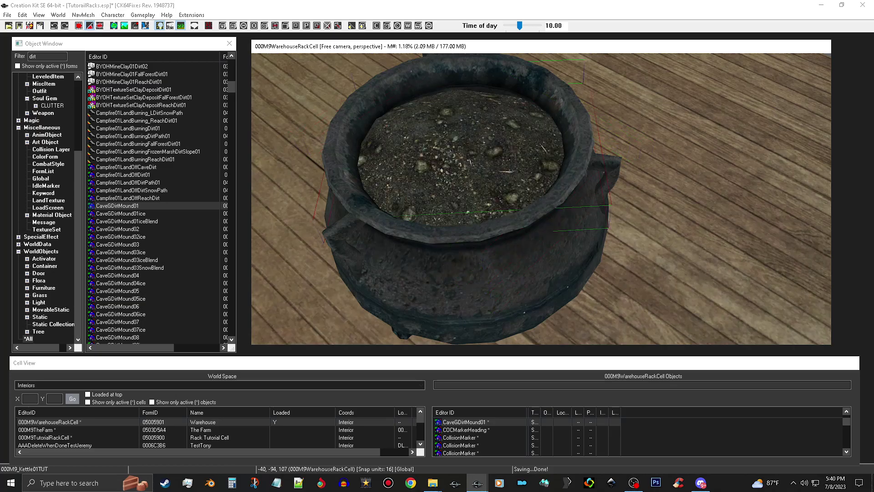
# Nudge the dirt mound inside the kettle until no soil pokes through the kettle's outer wall
pyautogui.keyDown('shift'); pyautogui.moveTo(486, 159); pyautogui.dragTo(437, 154, button='middle'); pyautogui.keyUp('shift')
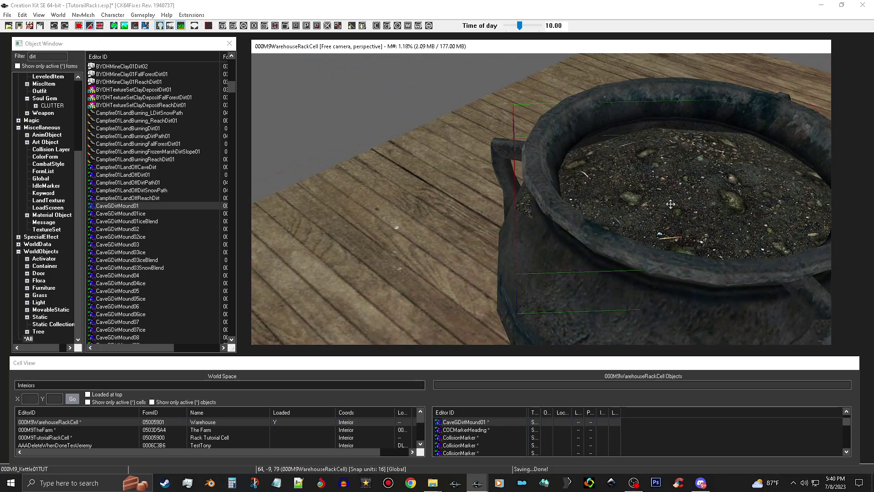
pyautogui.moveTo(662, 207); pyautogui.dragTo(682, 200)
pyautogui.moveTo(681, 201)
pyautogui.keyDown('shift'); pyautogui.mouseDown(button='middle')
pyautogui.moveTo(666, 179)
pyautogui.moveTo(655, 190)
pyautogui.moveTo(665, 203)
pyautogui.mouseUp(button='middle'); pyautogui.keyUp('shift')
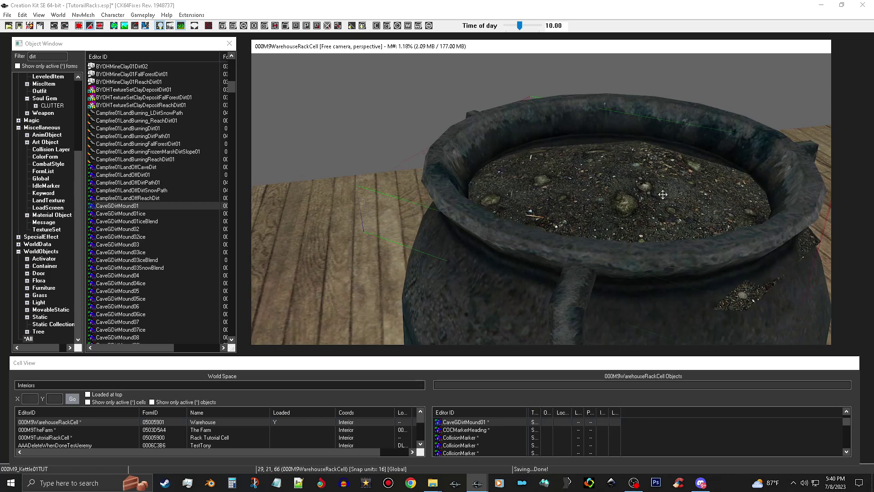
pyautogui.moveTo(664, 198); pyautogui.dragTo(665, 193)
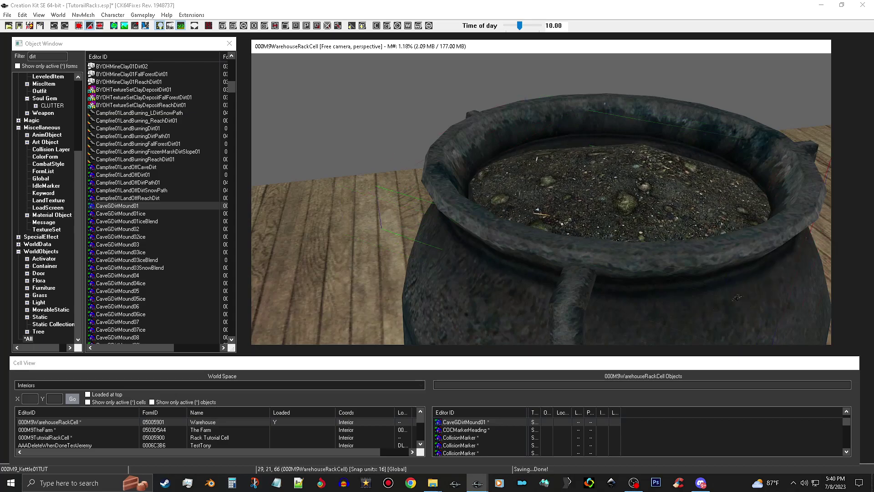
pyautogui.keyDown('shift'); pyautogui.moveTo(665, 189); pyautogui.dragTo(679, 197, button='middle'); pyautogui.keyUp('shift')
pyautogui.moveTo(683, 200); pyautogui.dragTo(684, 197)
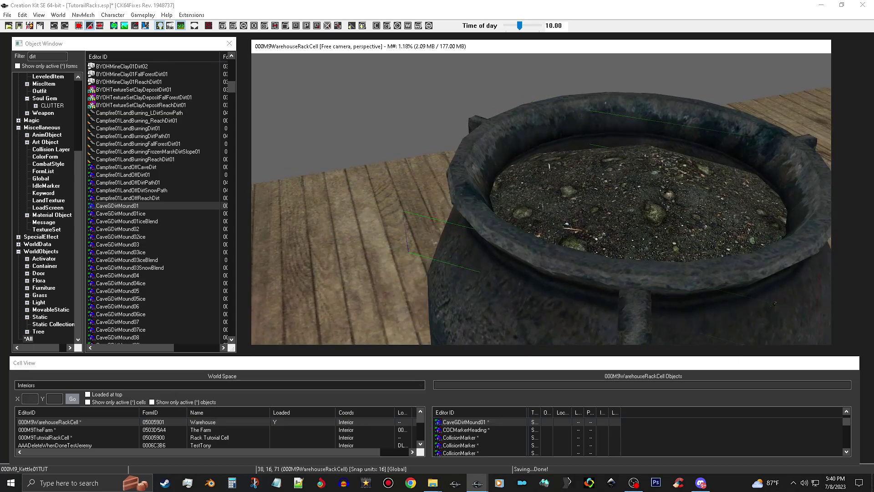
pyautogui.keyDown('shift'); pyautogui.moveTo(679, 191); pyautogui.dragTo(674, 180, button='middle'); pyautogui.keyUp('shift')
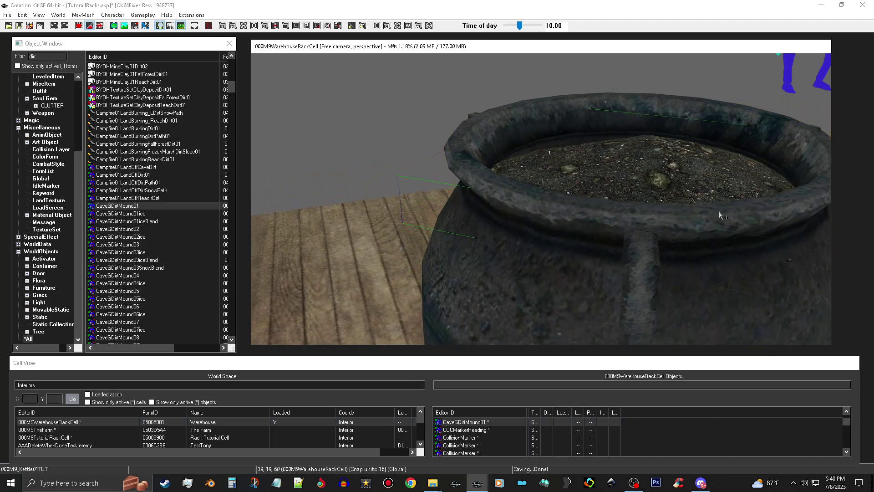
pyautogui.keyDown('shift'); pyautogui.moveTo(533, 285); pyautogui.dragTo(686, 291, button='middle'); pyautogui.keyUp('shift')
pyautogui.moveTo(532, 221)
pyautogui.mouseDown(button='middle')
pyautogui.moveTo(550, 257)
pyautogui.moveTo(523, 224)
pyautogui.mouseUp(button='middle')
pyautogui.scroll(-3, 524, 224)
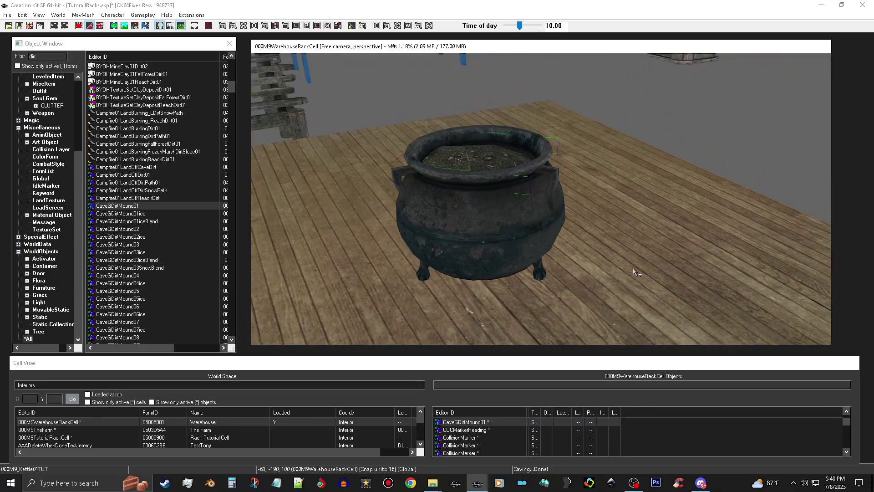
# Filter the Tree category of the Object Window for "pine"
pyautogui.click(635, 272)
pyautogui.moveTo(636, 272)
pyautogui.keyDown('shift'); pyautogui.mouseDown(button='middle')
pyautogui.moveTo(669, 261)
pyautogui.moveTo(640, 260)
pyautogui.moveTo(668, 287)
pyautogui.moveTo(661, 260)
pyautogui.moveTo(647, 270)
pyautogui.mouseUp(button='middle'); pyautogui.keyUp('shift')
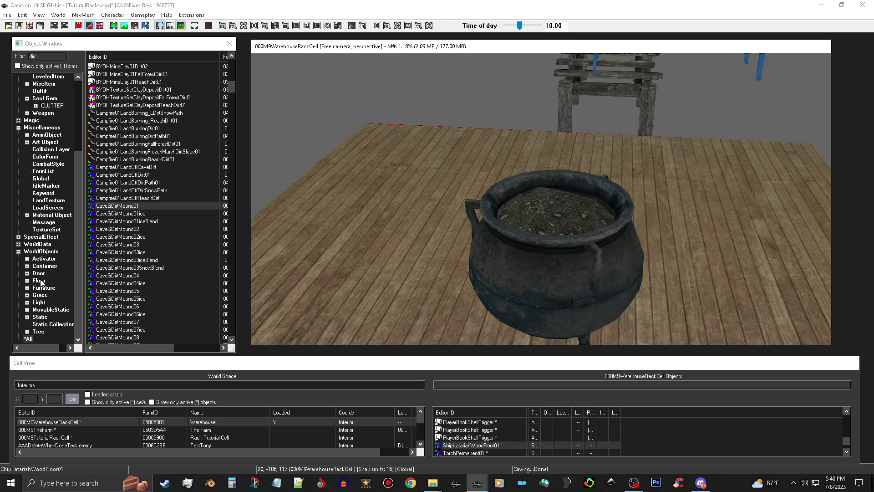
pyautogui.click(38, 332)
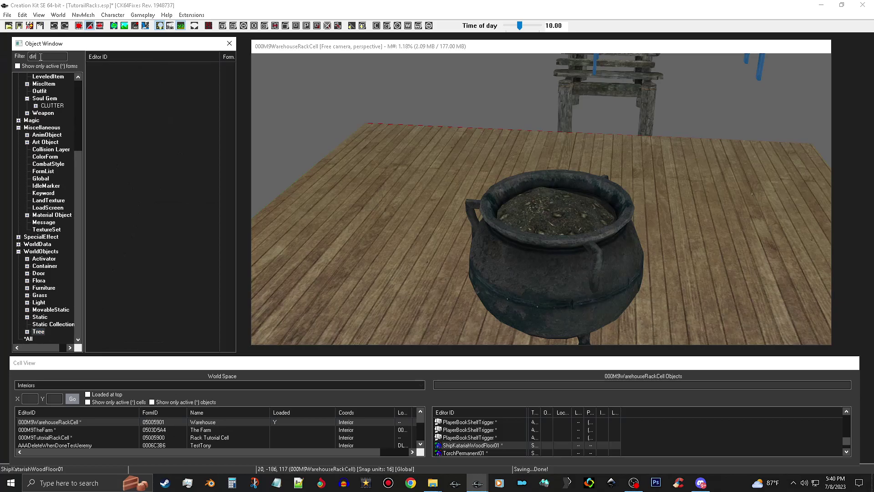
pyautogui.write('pl')
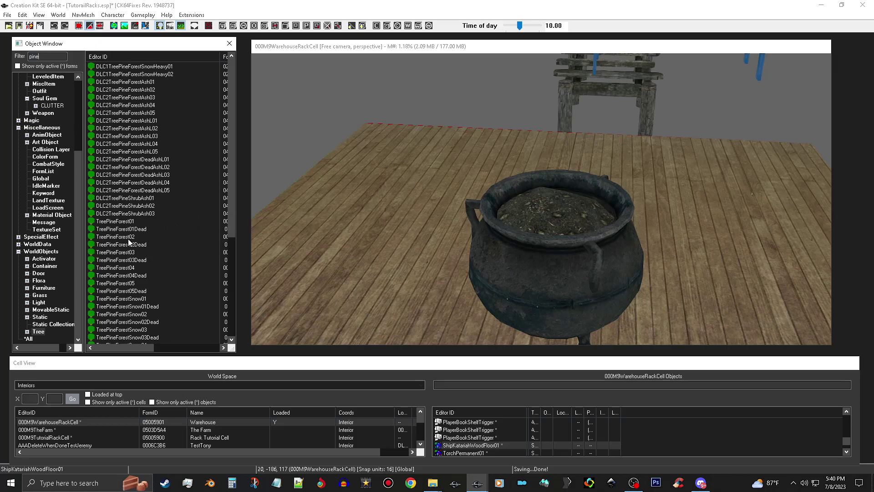
# Preview TreePineForest01, turn the model to inspect it, and close the preview
pyautogui.click(130, 222)
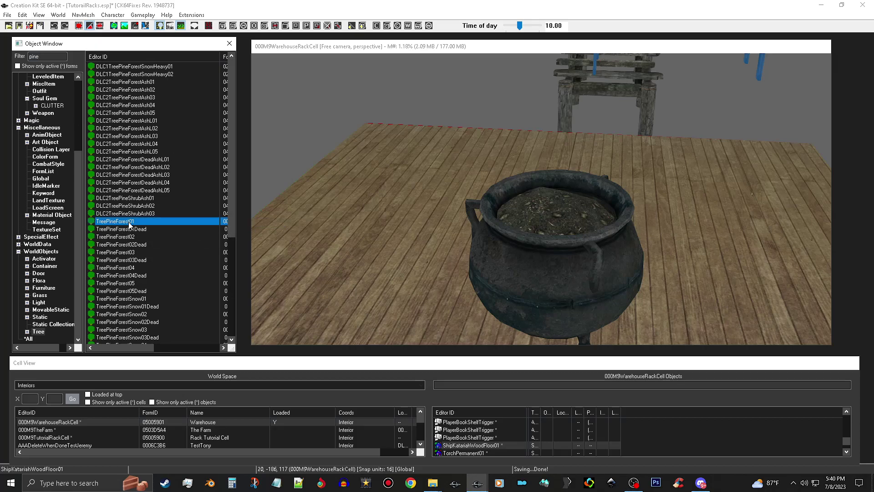
pyautogui.rightClick(130, 225)
pyautogui.click(161, 268)
pyautogui.moveTo(591, 175); pyautogui.dragTo(614, 195)
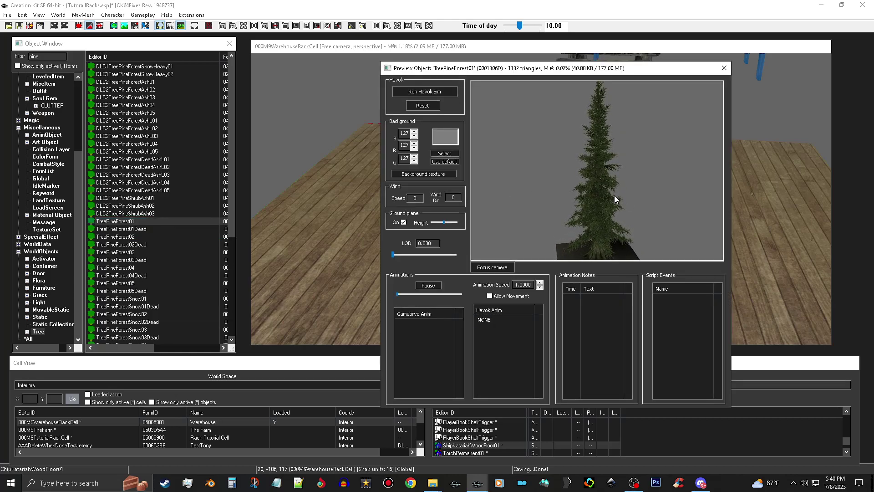
pyautogui.click(729, 68)
# Place TreePineForest01 in the warehouse cell, scale it down and move it into the kettle
pyautogui.moveTo(134, 224); pyautogui.dragTo(244, 233)
pyautogui.moveTo(555, 215); pyautogui.dragTo(566, 225)
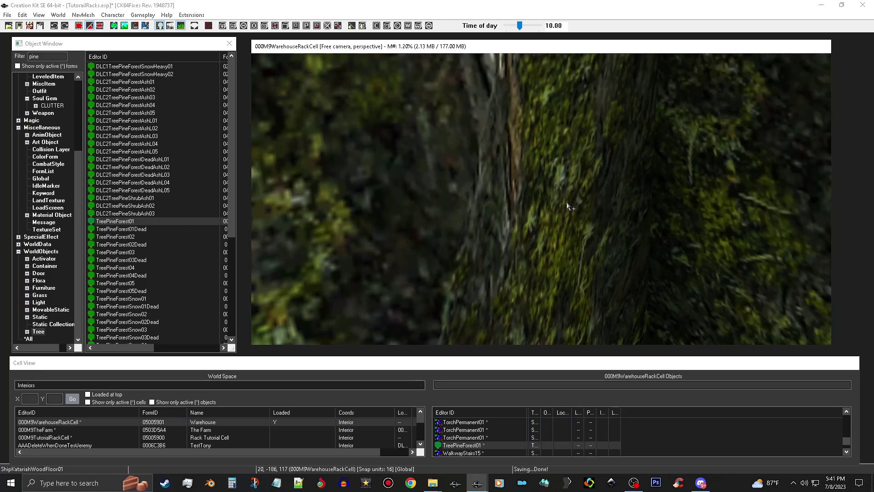
pyautogui.scroll(-10, 530, 214)
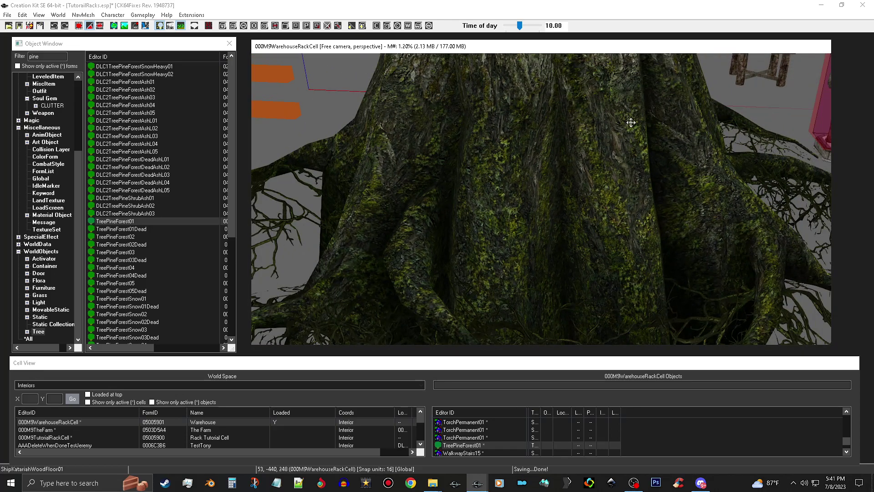
pyautogui.moveTo(631, 123); pyautogui.dragTo(535, 123)
pyautogui.scroll(10, 605, 181)
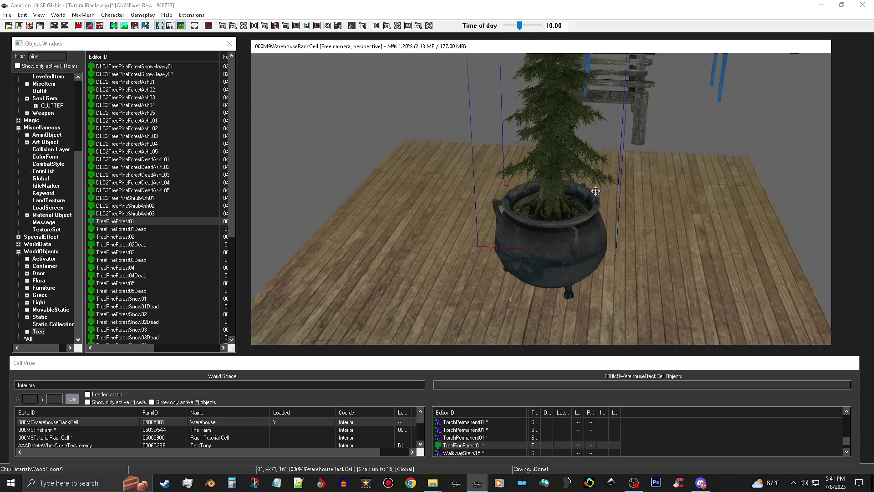
# Rotate the pine tree and shift its trunk onto the dirt mound inside the kettle
pyautogui.keyDown('shift'); pyautogui.moveTo(593, 180); pyautogui.dragTo(591, 196, button='middle'); pyautogui.keyUp('shift')
pyautogui.moveTo(592, 196); pyautogui.dragTo(628, 197, button='right')
pyautogui.keyDown('shift'); pyautogui.moveTo(532, 219); pyautogui.dragTo(531, 219, button='middle'); pyautogui.keyUp('shift')
pyautogui.moveTo(571, 220); pyautogui.dragTo(596, 214)
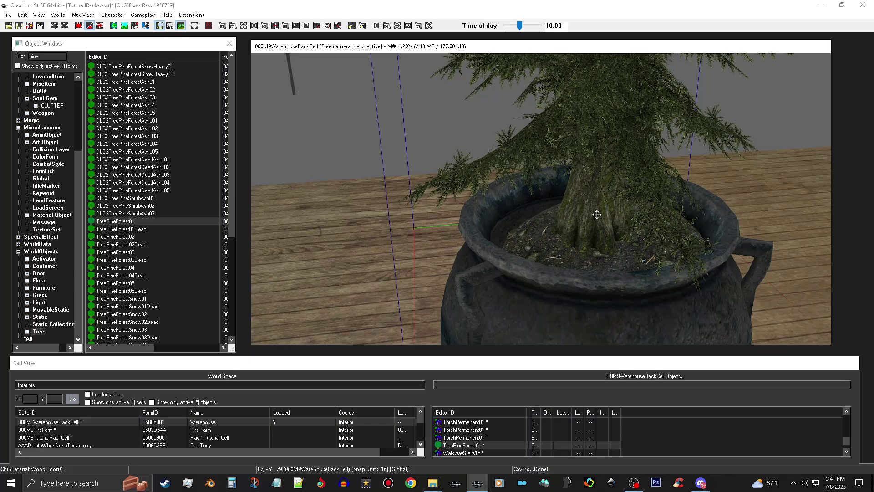
pyautogui.scroll(-6, 597, 214)
pyautogui.keyDown('shift'); pyautogui.moveTo(536, 214); pyautogui.dragTo(564, 213, button='middle'); pyautogui.keyUp('shift')
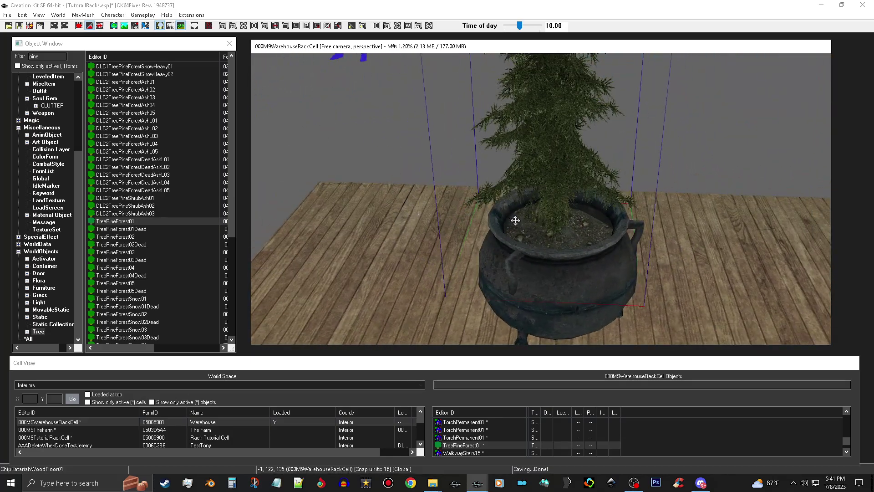
# Fine-tune the pine tree's position from several sides so the trunk stands centred in the kettle
pyautogui.moveTo(553, 202); pyautogui.dragTo(566, 208)
pyautogui.keyDown('shift'); pyautogui.moveTo(567, 203); pyautogui.dragTo(586, 187, button='middle'); pyautogui.keyUp('shift')
pyautogui.moveTo(586, 187)
pyautogui.mouseDown()
pyautogui.moveTo(593, 194)
pyautogui.moveTo(578, 190)
pyautogui.mouseUp()
pyautogui.keyDown('shift'); pyautogui.moveTo(578, 190); pyautogui.dragTo(645, 186, button='middle'); pyautogui.keyUp('shift')
pyautogui.moveTo(563, 187); pyautogui.dragTo(549, 187)
pyautogui.moveTo(559, 182)
pyautogui.keyDown('shift'); pyautogui.mouseDown(button='middle')
pyautogui.moveTo(628, 180)
pyautogui.moveTo(564, 185)
pyautogui.mouseUp(button='middle'); pyautogui.keyUp('shift')
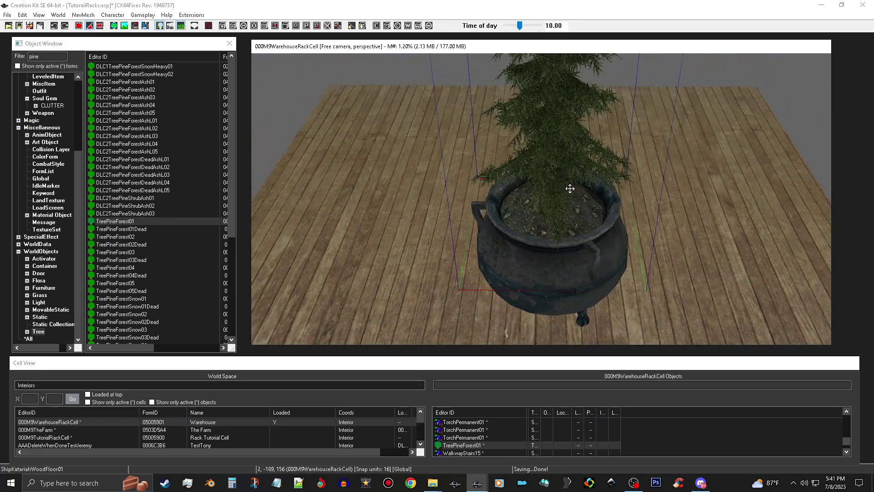
pyautogui.scroll(-4, 581, 201)
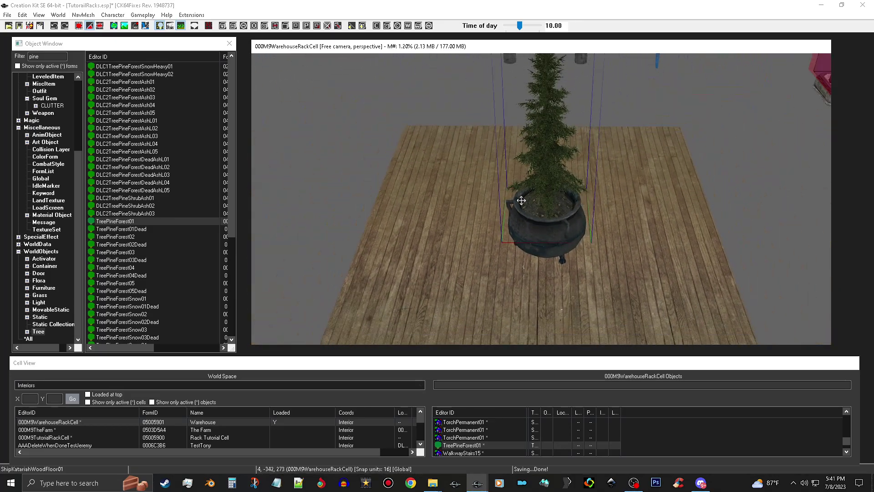
# Select the kettle, dirt mound and pine tree together and move the group off the wooden floor to the open area beside the cooking spit
pyautogui.moveTo(435, 134); pyautogui.dragTo(438, 136)
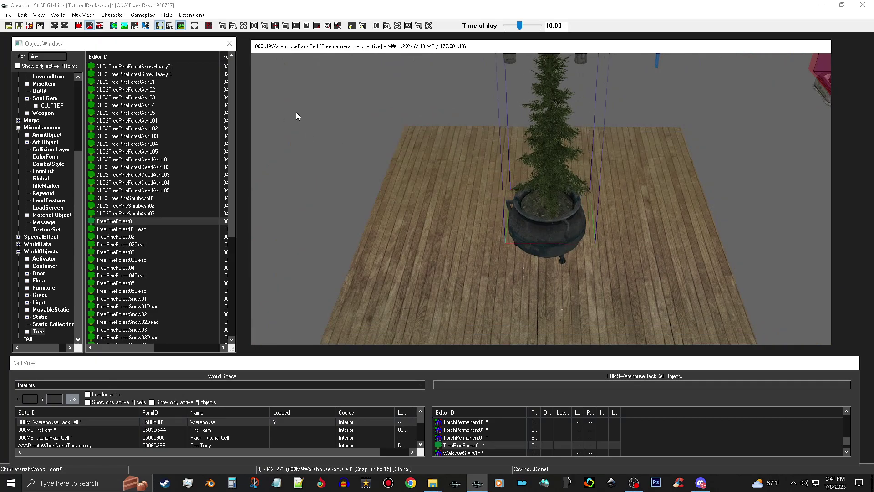
pyautogui.click(312, 122)
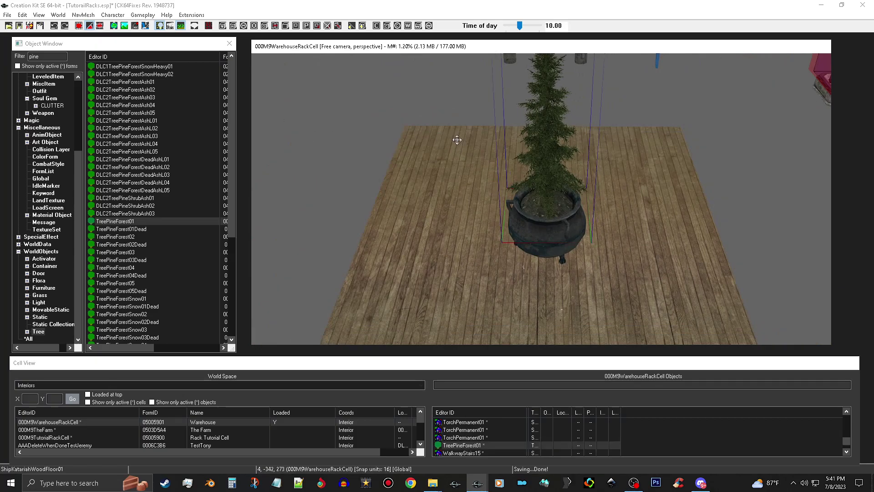
pyautogui.moveTo(446, 145); pyautogui.dragTo(701, 323)
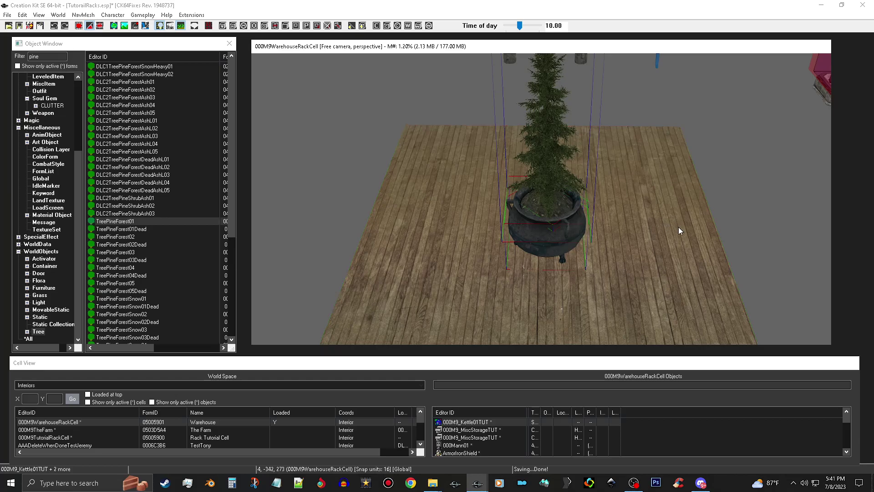
pyautogui.scroll(-5, 610, 269)
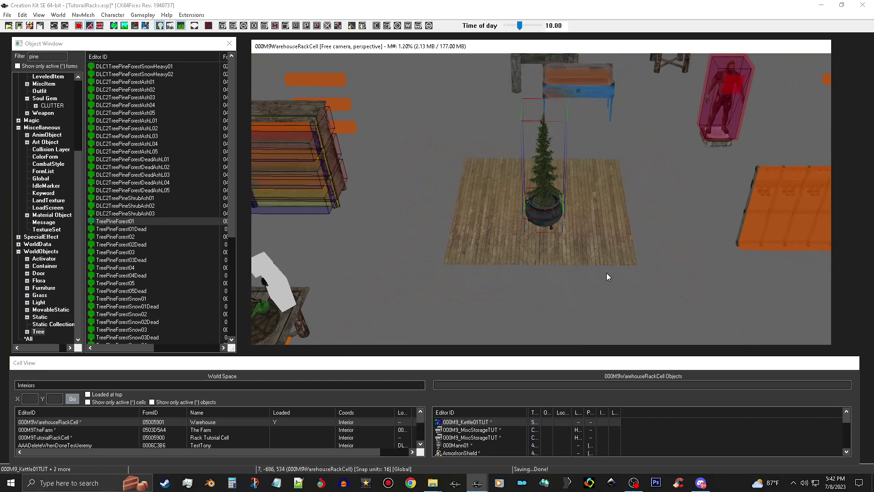
pyautogui.moveTo(607, 270); pyautogui.dragTo(603, 242, button='middle')
pyautogui.moveTo(553, 116); pyautogui.dragTo(733, 283)
pyautogui.moveTo(733, 282); pyautogui.dragTo(582, 239, button='middle')
pyautogui.moveTo(425, 178); pyautogui.dragTo(654, 232)
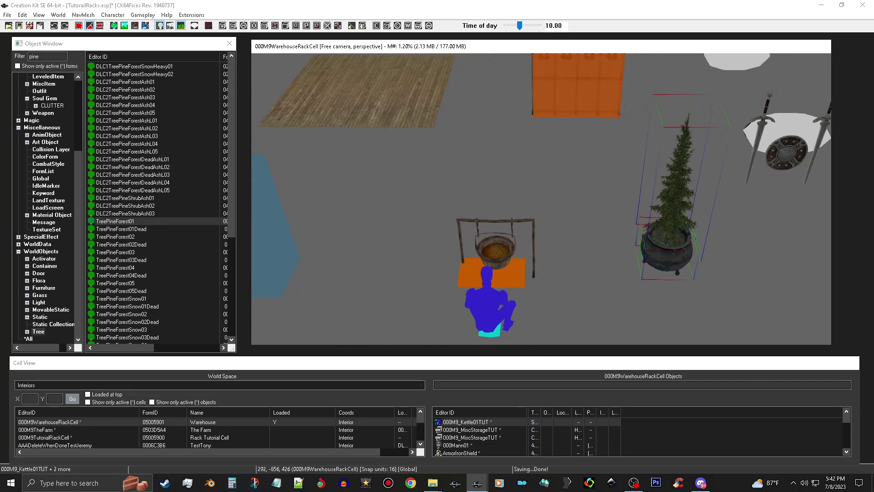
# Copy the selected kettle, dirt mound and pine tree
pyautogui.rightClick(673, 240)
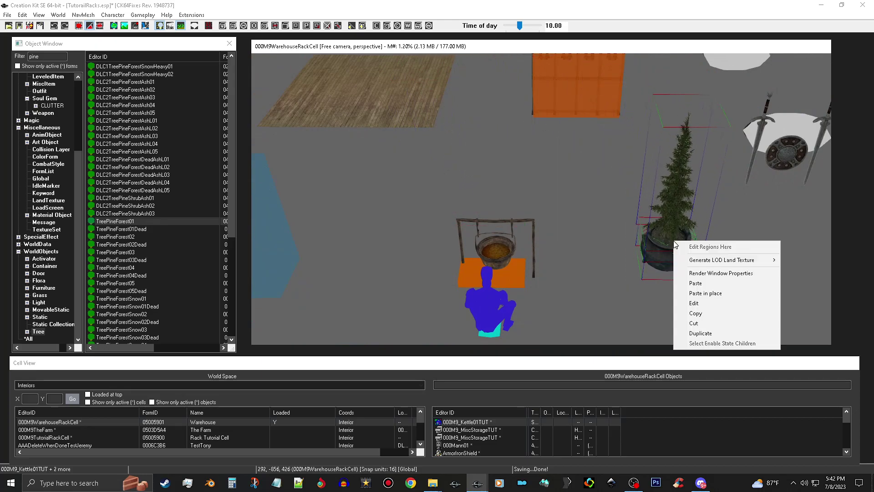
pyautogui.click(704, 319)
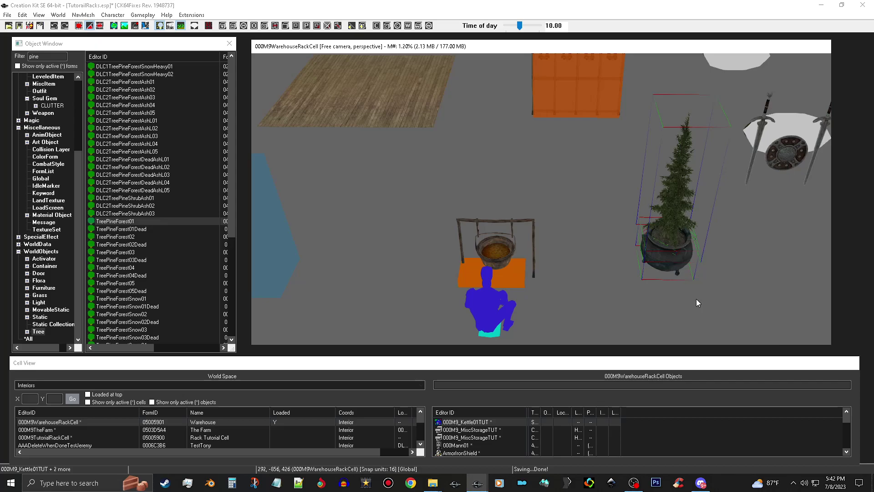
pyautogui.rightClick(678, 229)
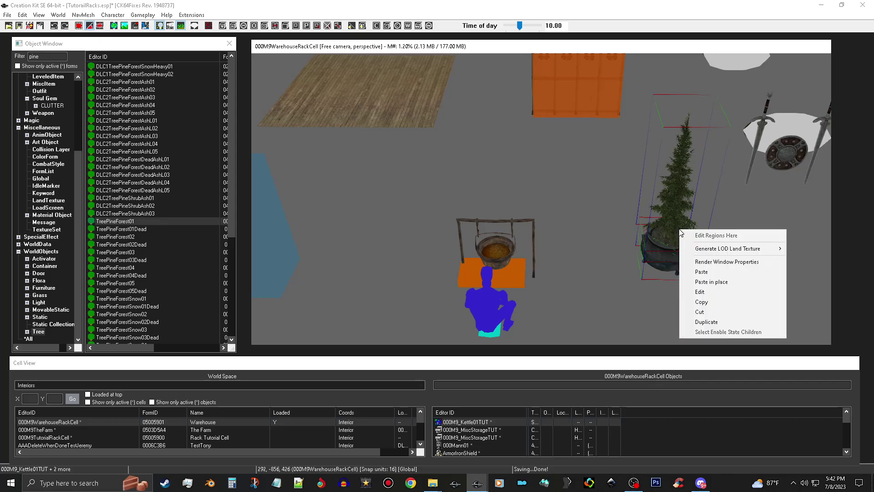
pyautogui.click(710, 302)
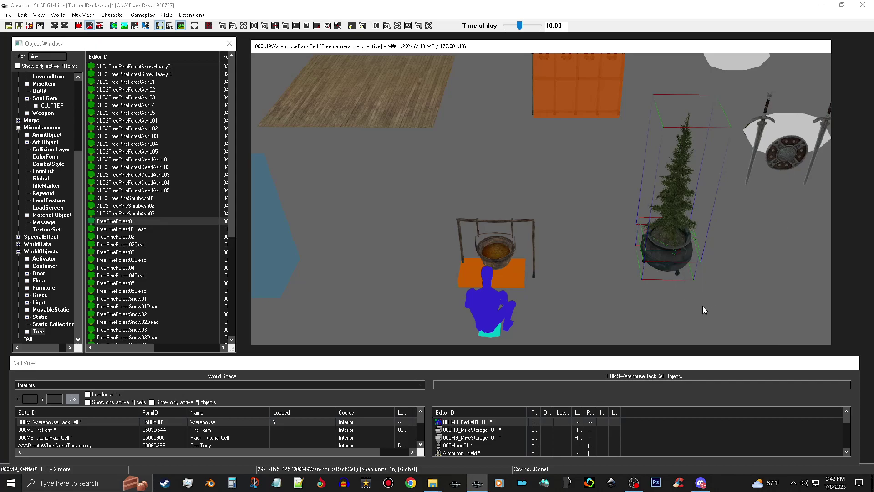
# Load the 000M9TheFarm interior cell and find the empty plank floor between the two fur rugs
pyautogui.doubleClick(204, 431)
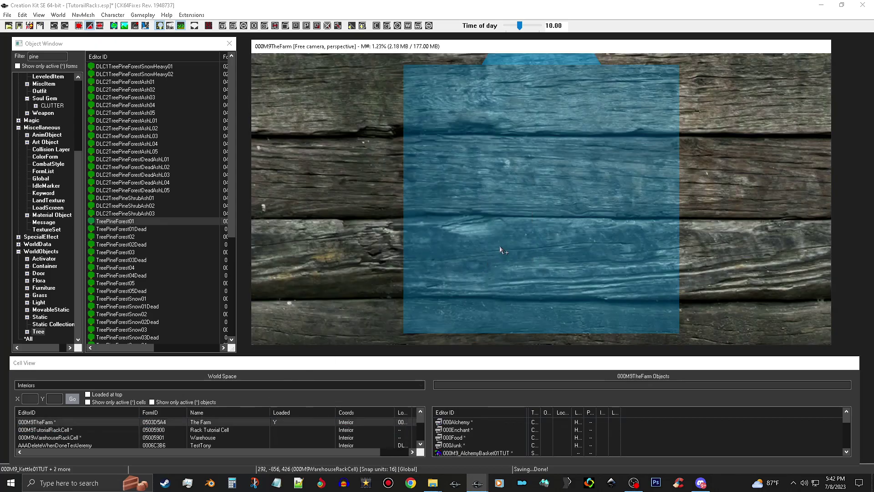
pyautogui.moveTo(520, 246)
pyautogui.keyDown('shift'); pyautogui.mouseDown(button='middle')
pyautogui.moveTo(591, 231)
pyautogui.moveTo(644, 201)
pyautogui.moveTo(596, 161)
pyautogui.moveTo(698, 181)
pyautogui.moveTo(663, 206)
pyautogui.mouseUp(button='middle'); pyautogui.keyUp('shift')
pyautogui.scroll(-3, 644, 200)
pyautogui.scroll(-4, 644, 201)
pyautogui.scroll(5, 665, 208)
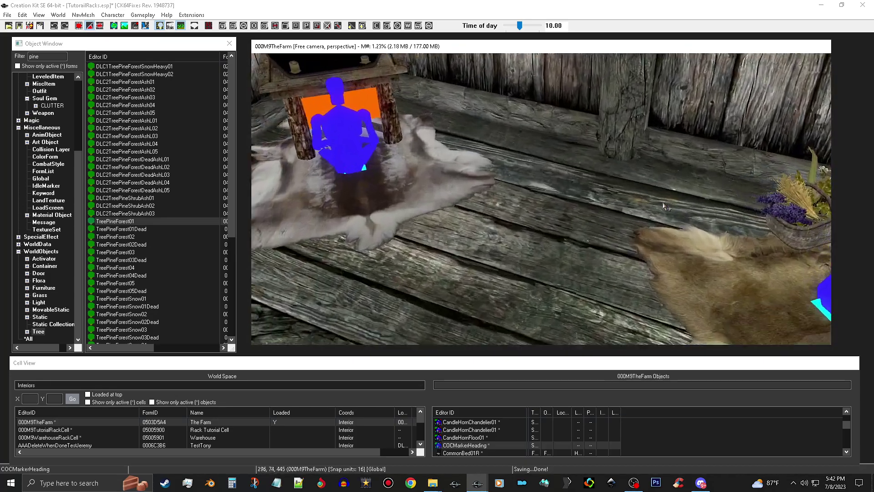
# Paste the copied potted pine tree onto the plank floor between the fur rugs, near the wall
pyautogui.rightClick(592, 217)
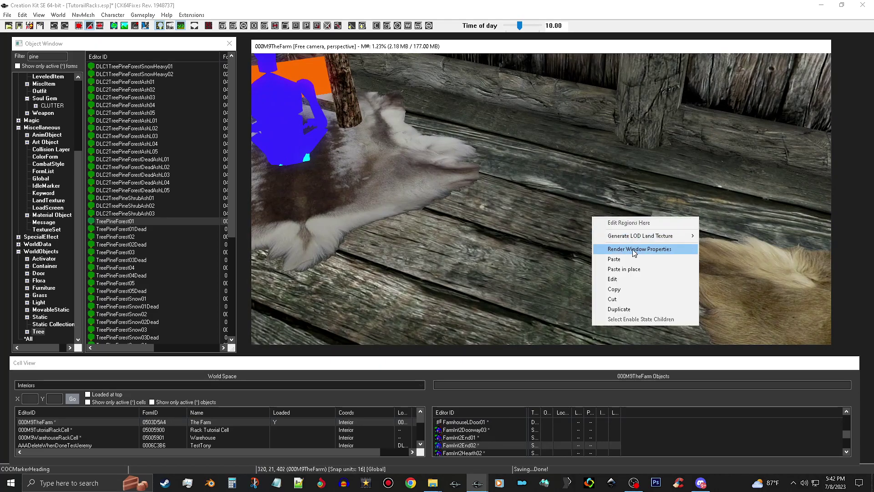
pyautogui.click(628, 258)
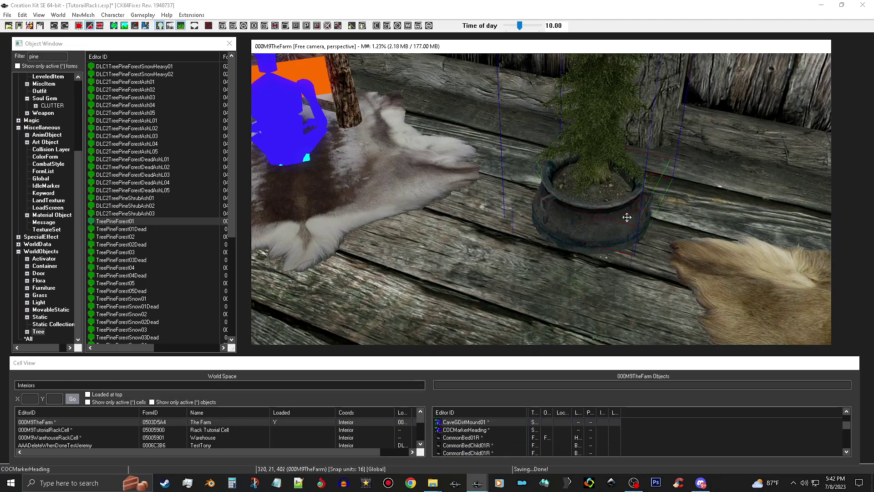
pyautogui.keyDown('shift'); pyautogui.moveTo(652, 196); pyautogui.dragTo(650, 192, button='middle'); pyautogui.keyUp('shift')
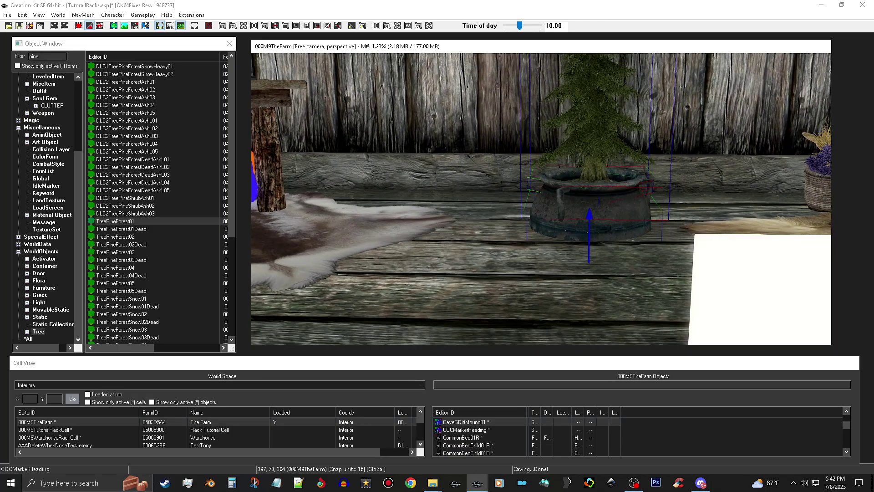
# Raise the potted pine until the kettle's feet stand on the planks, and rotate it about its vertical axis with angle snapping off
pyautogui.moveTo(590, 196); pyautogui.dragTo(590, 181)
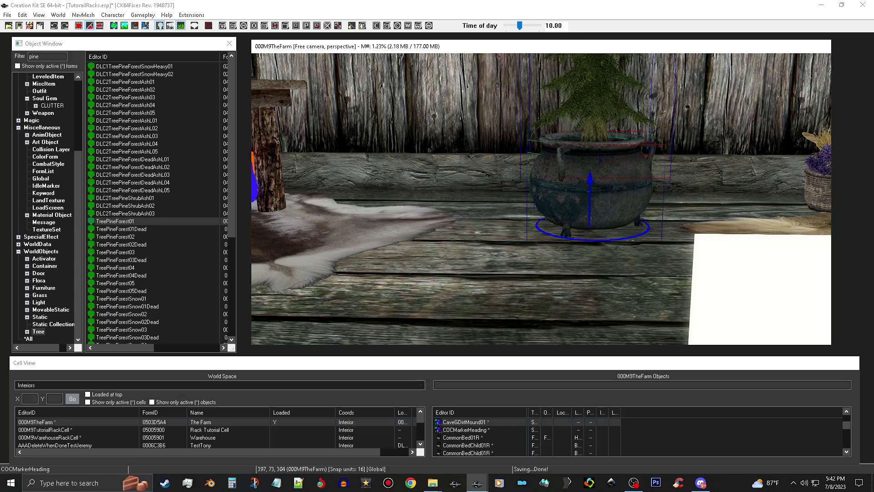
pyautogui.scroll(6, 621, 156)
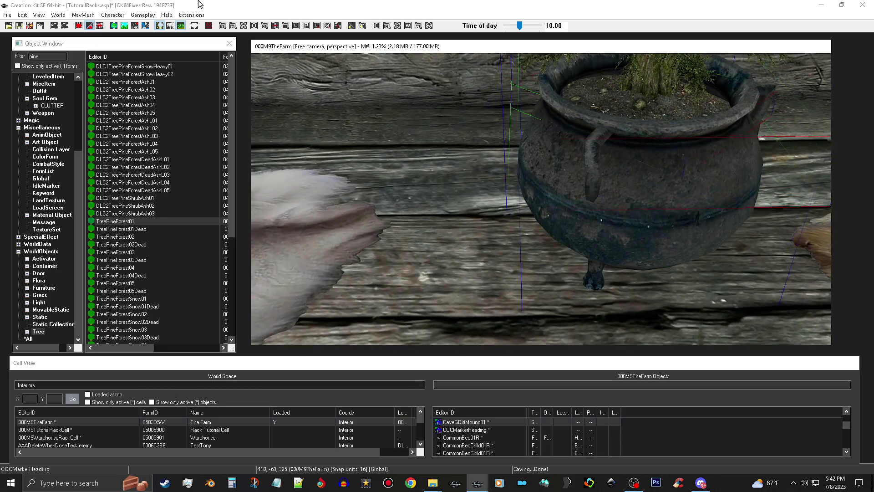
pyautogui.click(92, 27)
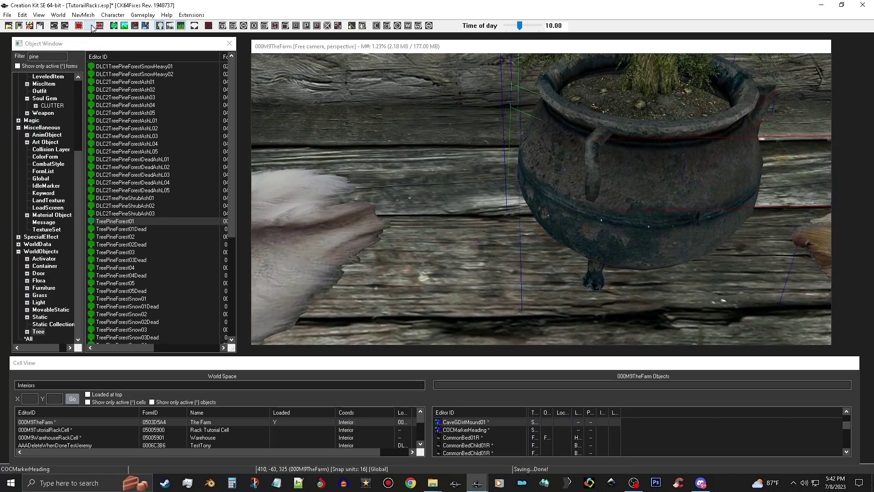
pyautogui.moveTo(596, 156); pyautogui.dragTo(359, 156, button='right')
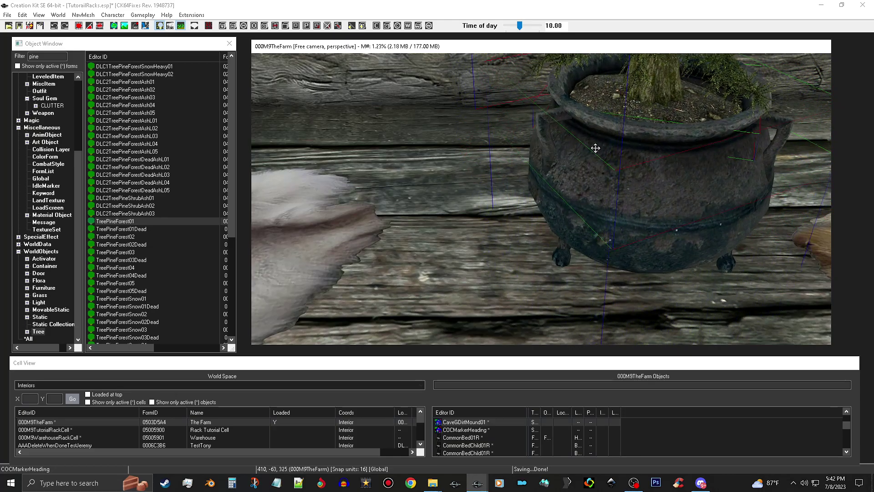
# Slide the potted pine group across the plank floor so the kettle sits closer to the wall
pyautogui.scroll(-5, 597, 149)
pyautogui.keyDown('shift'); pyautogui.moveTo(533, 147); pyautogui.dragTo(600, 157, button='middle'); pyautogui.keyUp('shift')
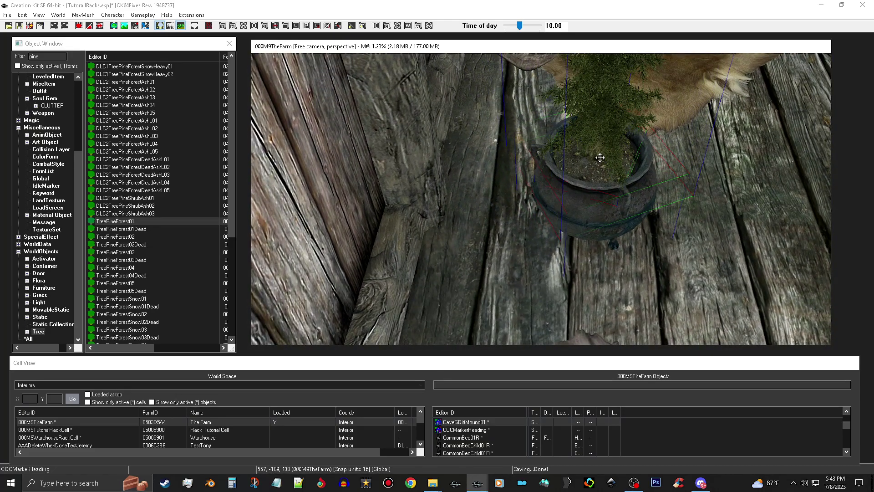
pyautogui.moveTo(602, 162); pyautogui.dragTo(522, 163)
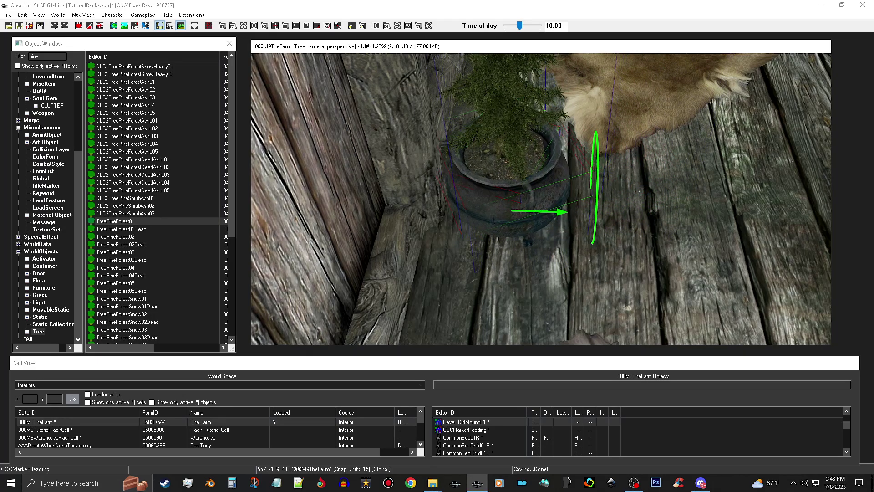
# Examine the potted pine's placement between the fur rugs and tables from several angles around the farmhouse room
pyautogui.scroll(-3, 508, 153)
pyautogui.keyDown('shift'); pyautogui.moveTo(501, 150); pyautogui.dragTo(427, 138, button='middle'); pyautogui.keyUp('shift')
pyautogui.keyDown('shift'); pyautogui.moveTo(500, 129); pyautogui.dragTo(476, 163, button='middle'); pyautogui.keyUp('shift')
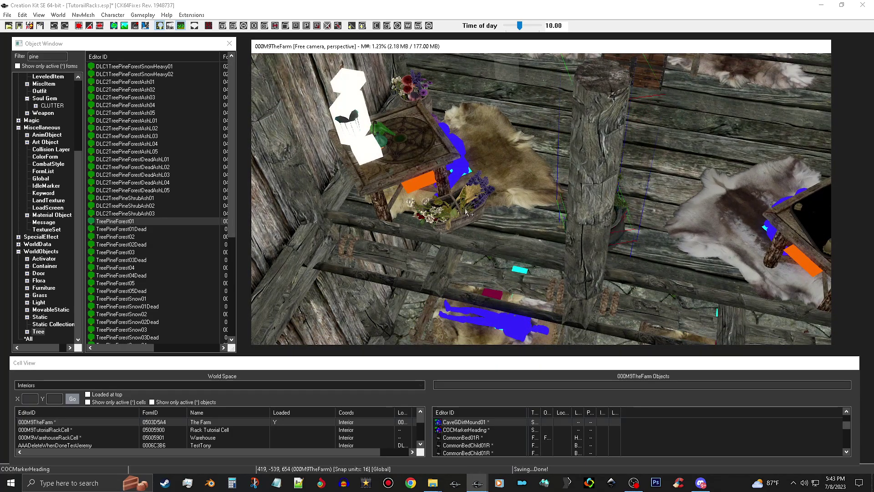
pyautogui.keyDown('shift'); pyautogui.moveTo(609, 209); pyautogui.dragTo(647, 201, button='middle'); pyautogui.keyUp('shift')
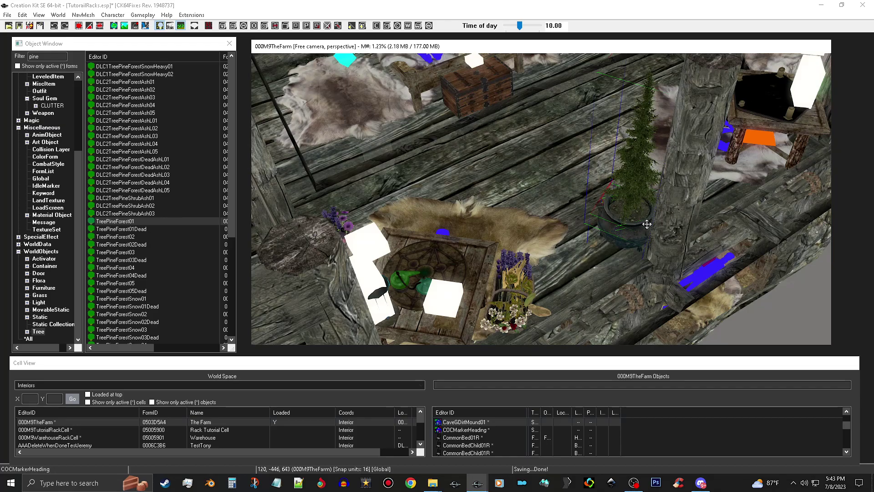
pyautogui.keyDown('shift'); pyautogui.moveTo(629, 206); pyautogui.dragTo(605, 257, button='middle'); pyautogui.keyUp('shift')
pyautogui.keyDown('shift'); pyautogui.moveTo(556, 231); pyautogui.dragTo(613, 178, button='middle'); pyautogui.keyUp('shift')
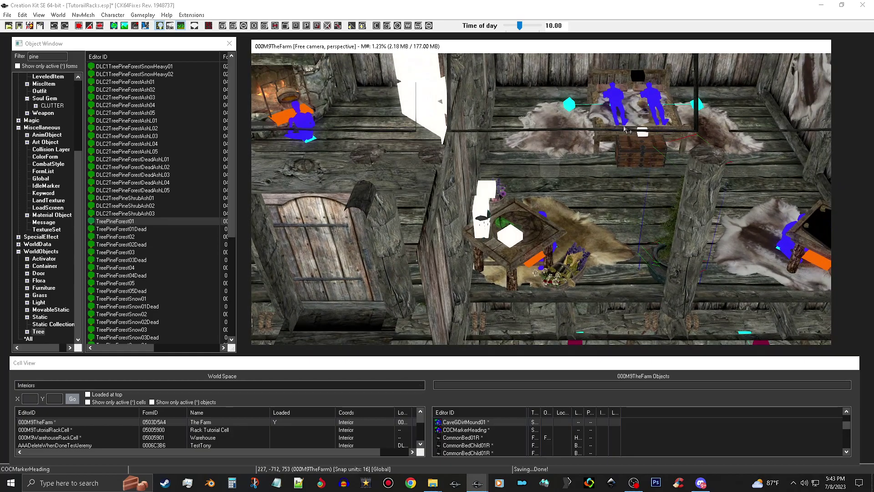
pyautogui.moveTo(622, 129); pyautogui.dragTo(626, 154, button='middle')
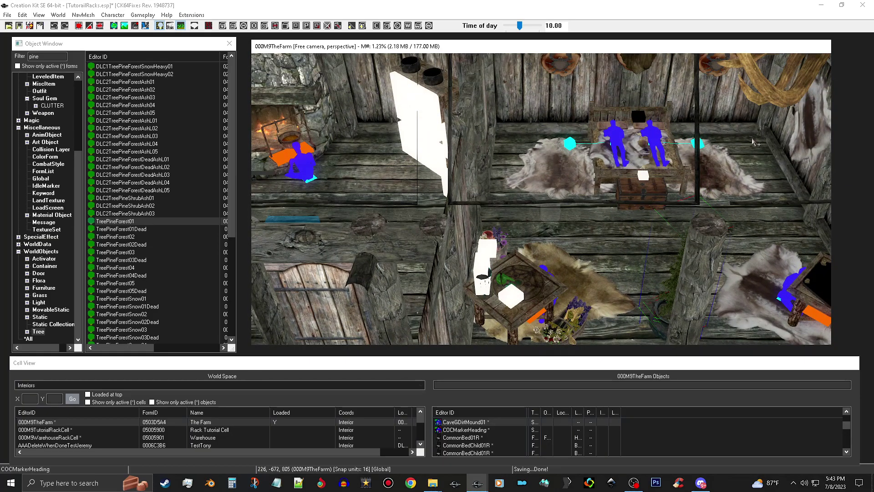